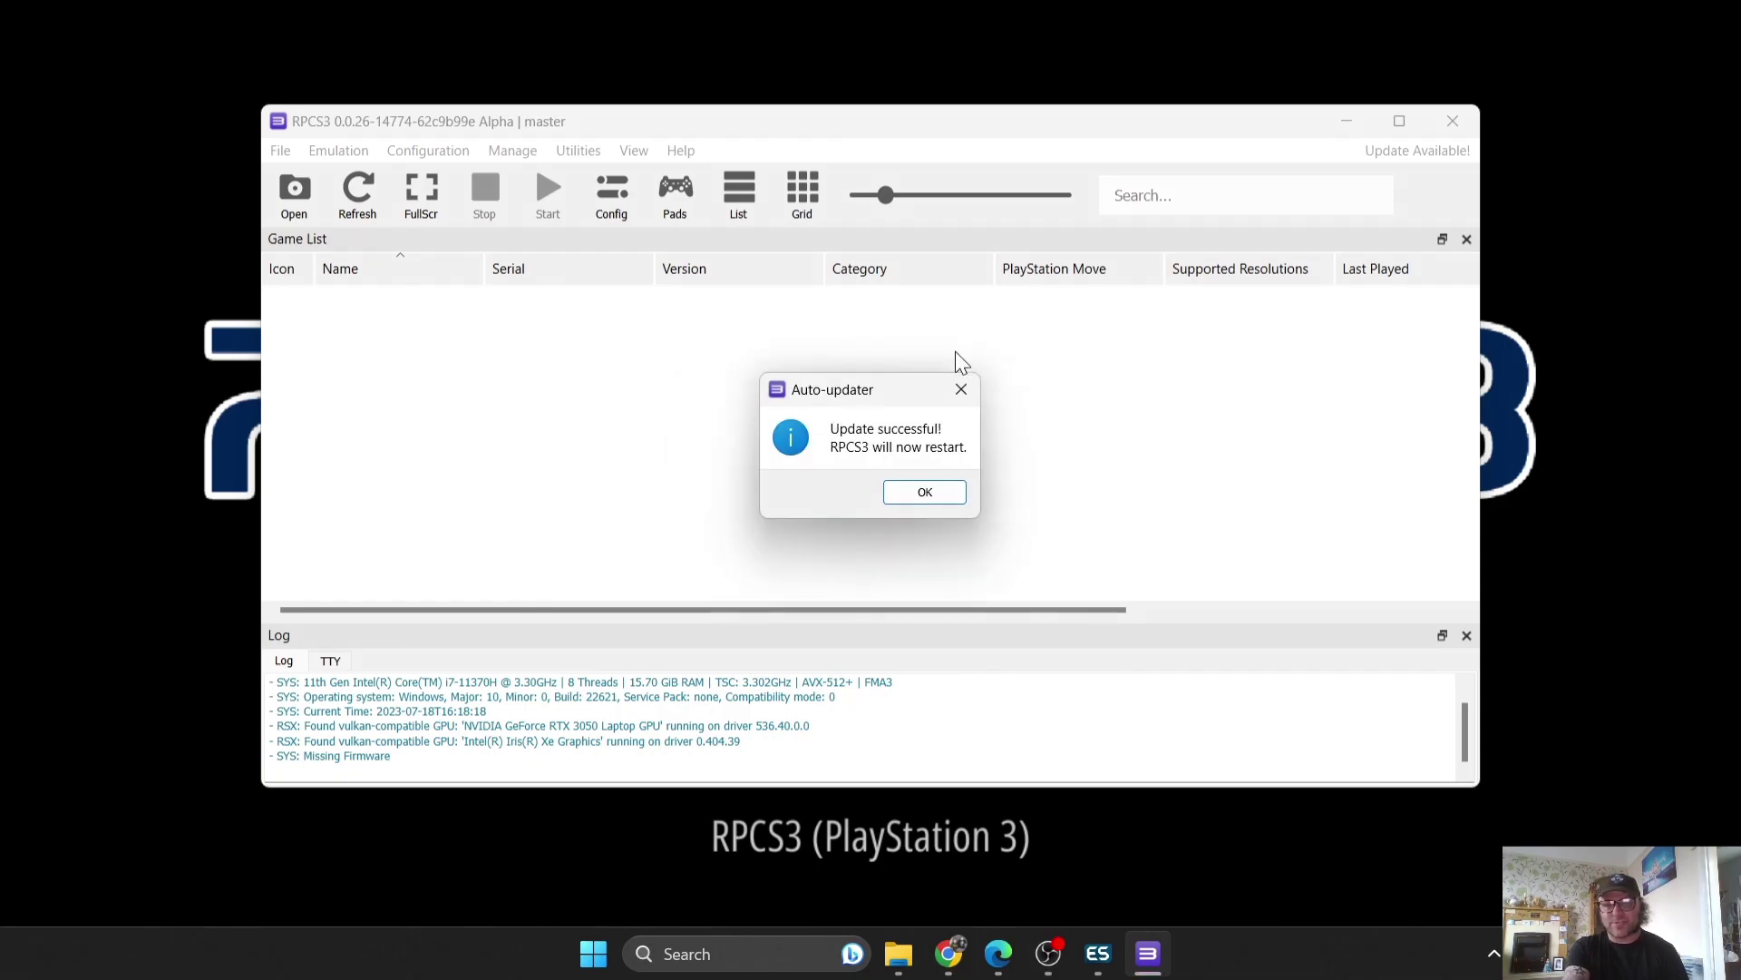
- Complete the RPCS3 update by letting the emulator restart
click(926, 492)
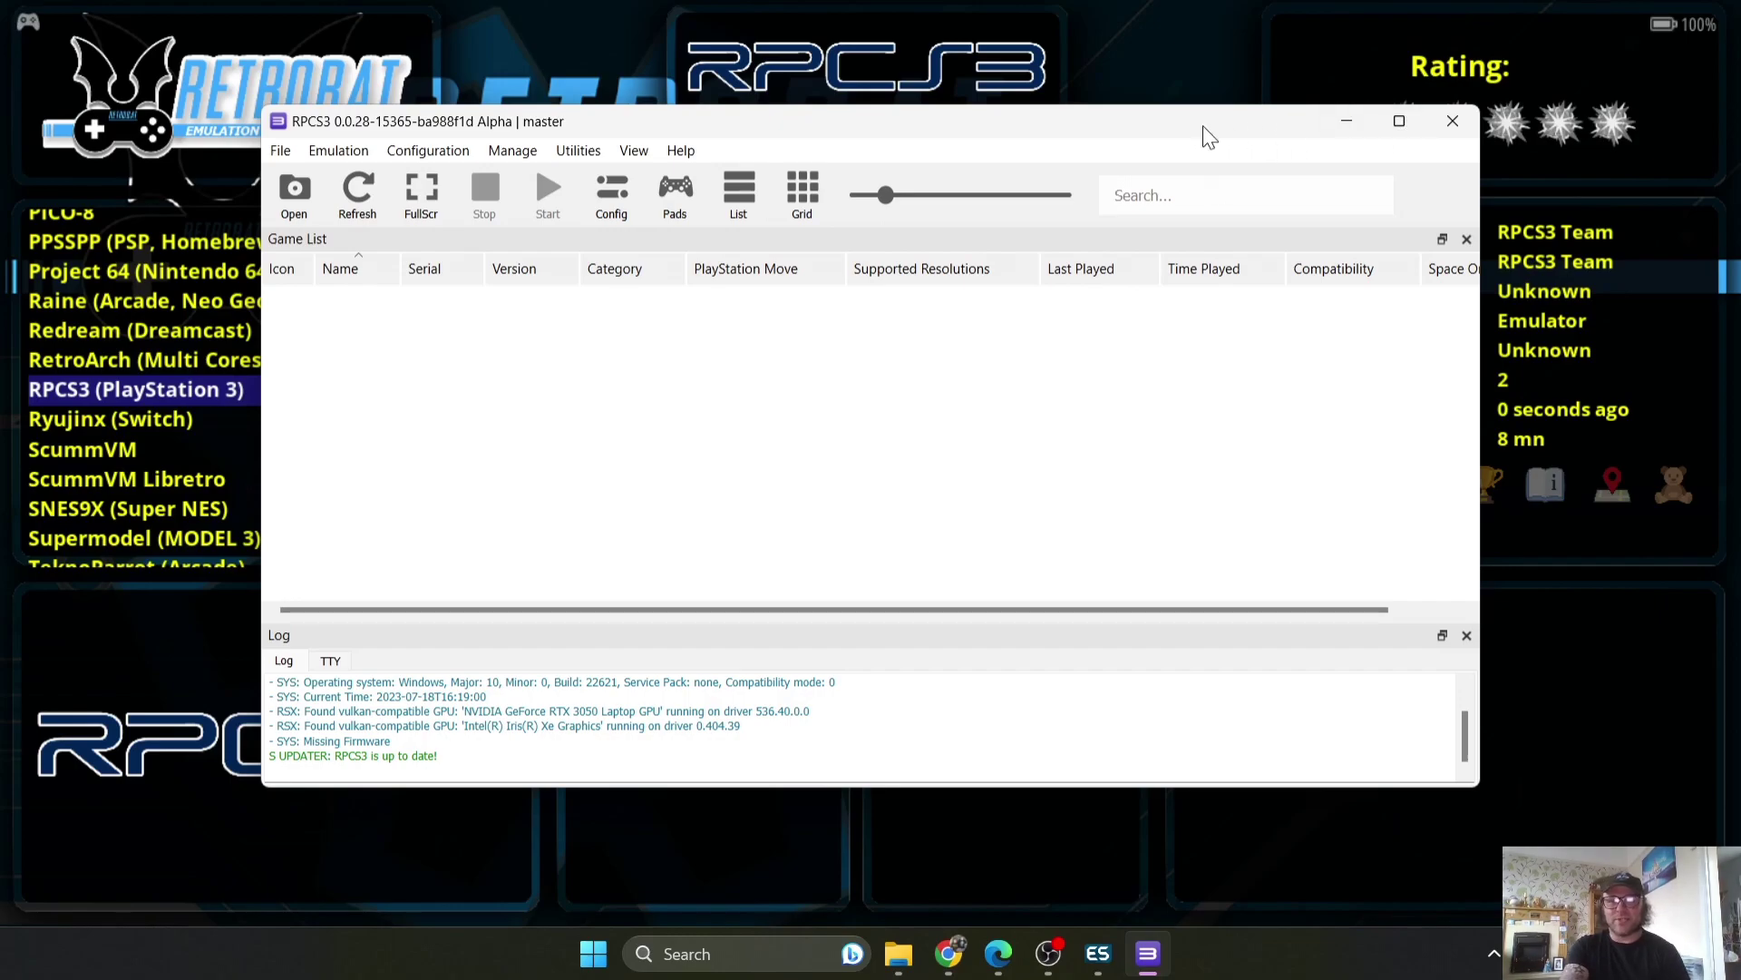
drag(1208, 137, 1206, 149)
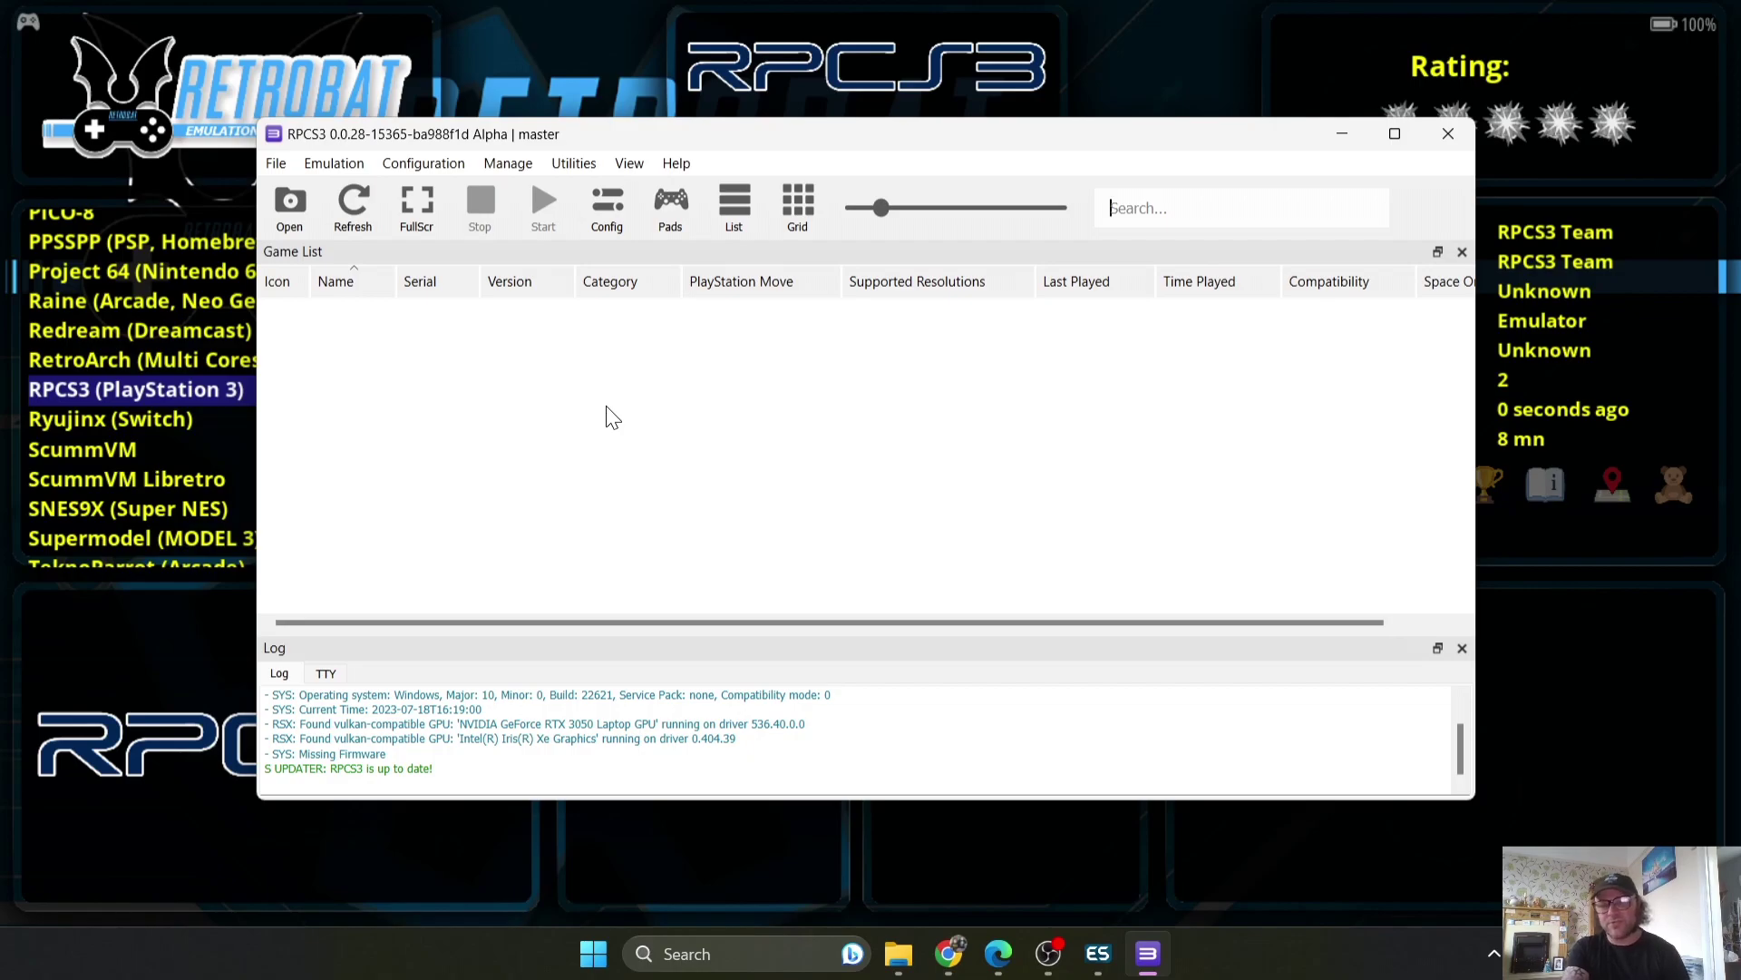
- Install the PS3 firmware from the PS3UPDAT.PUP file on the desktop and set its success message not to show again
click(285, 166)
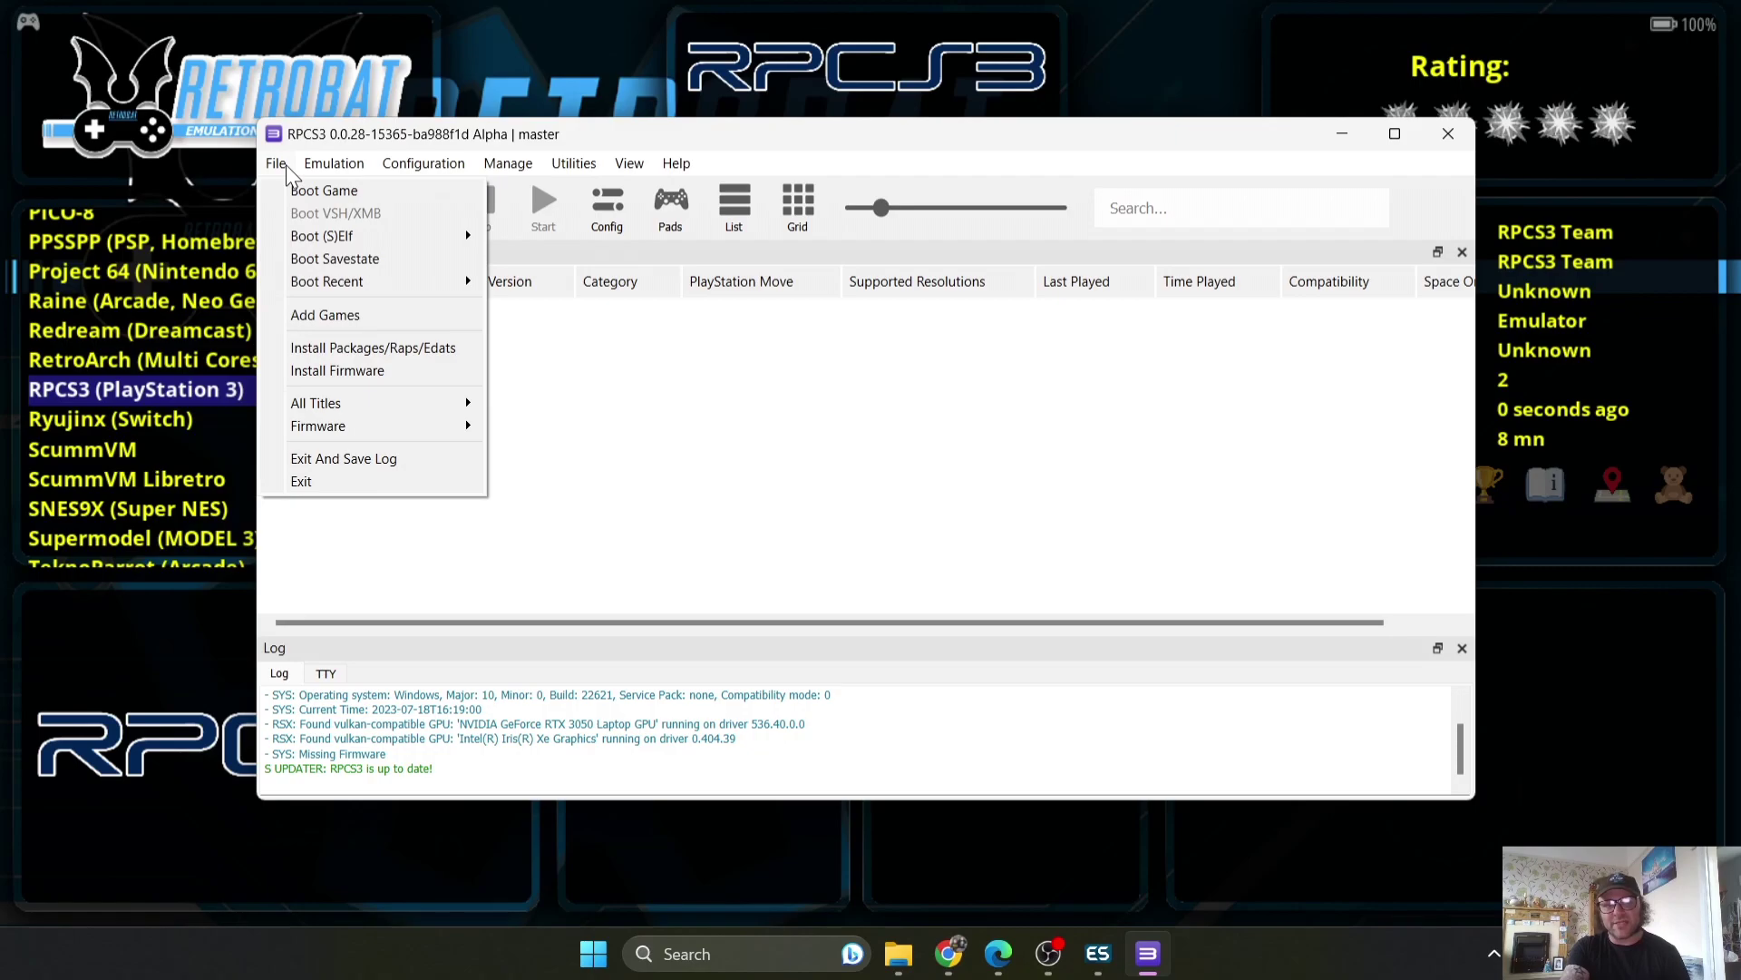
click(338, 372)
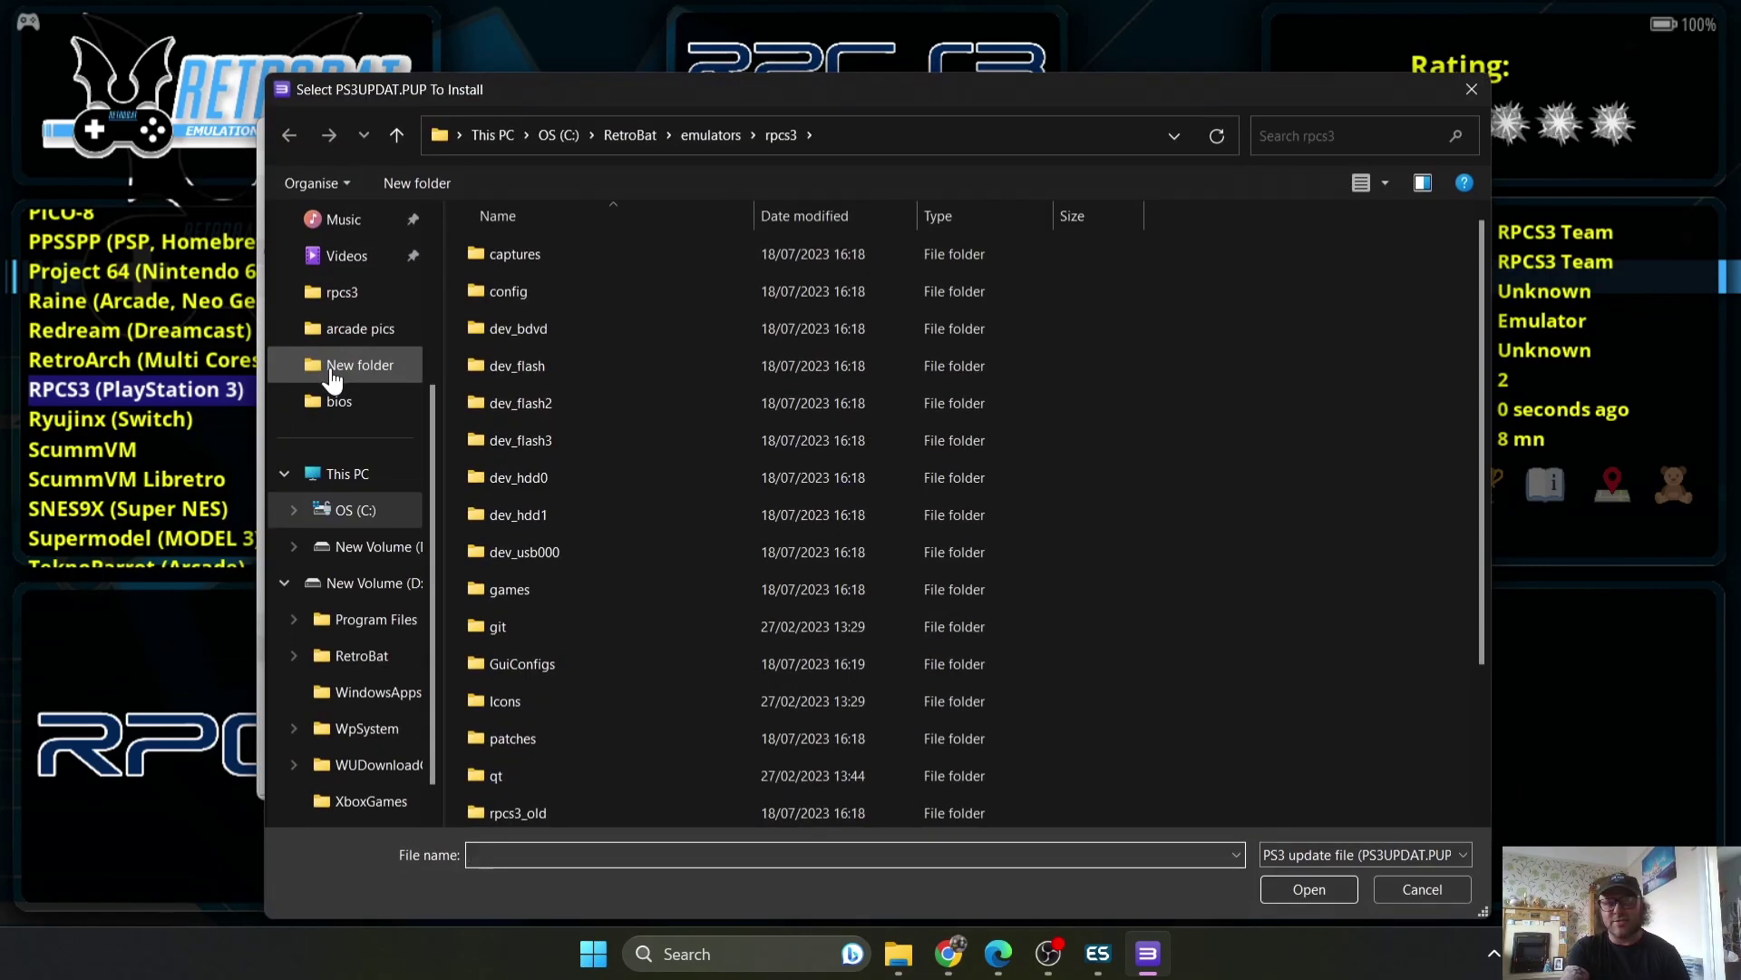
scroll(433, 338, up, 3)
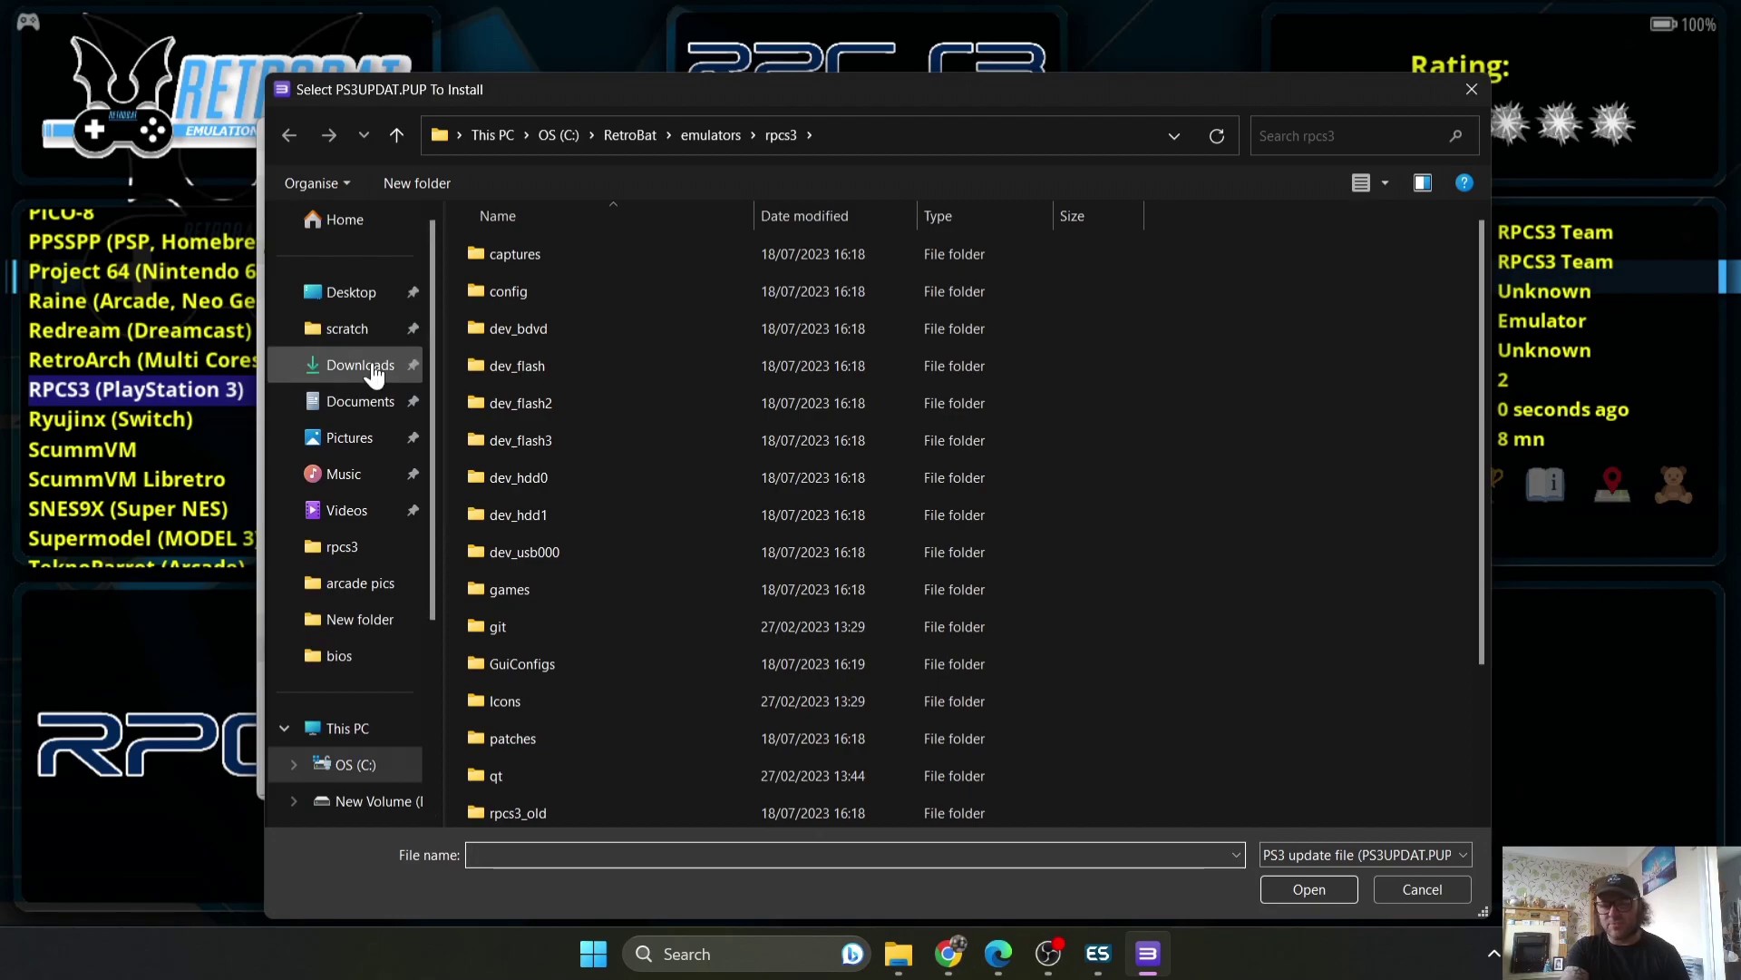
click(354, 292)
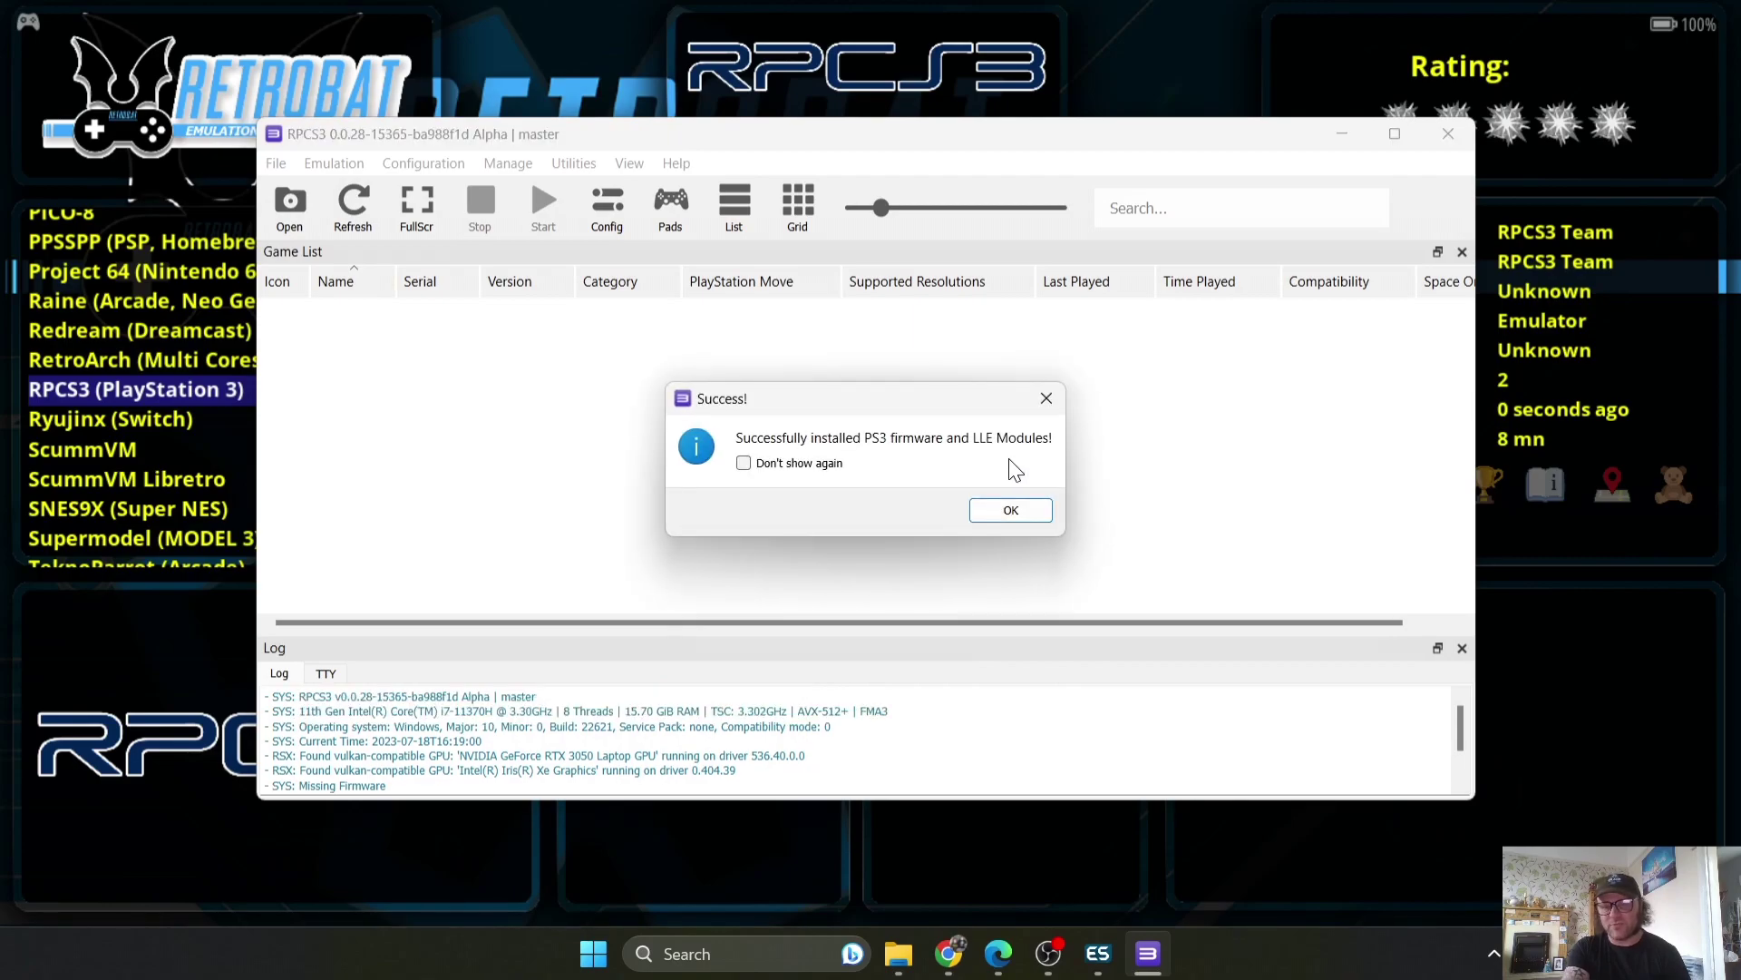
click(803, 466)
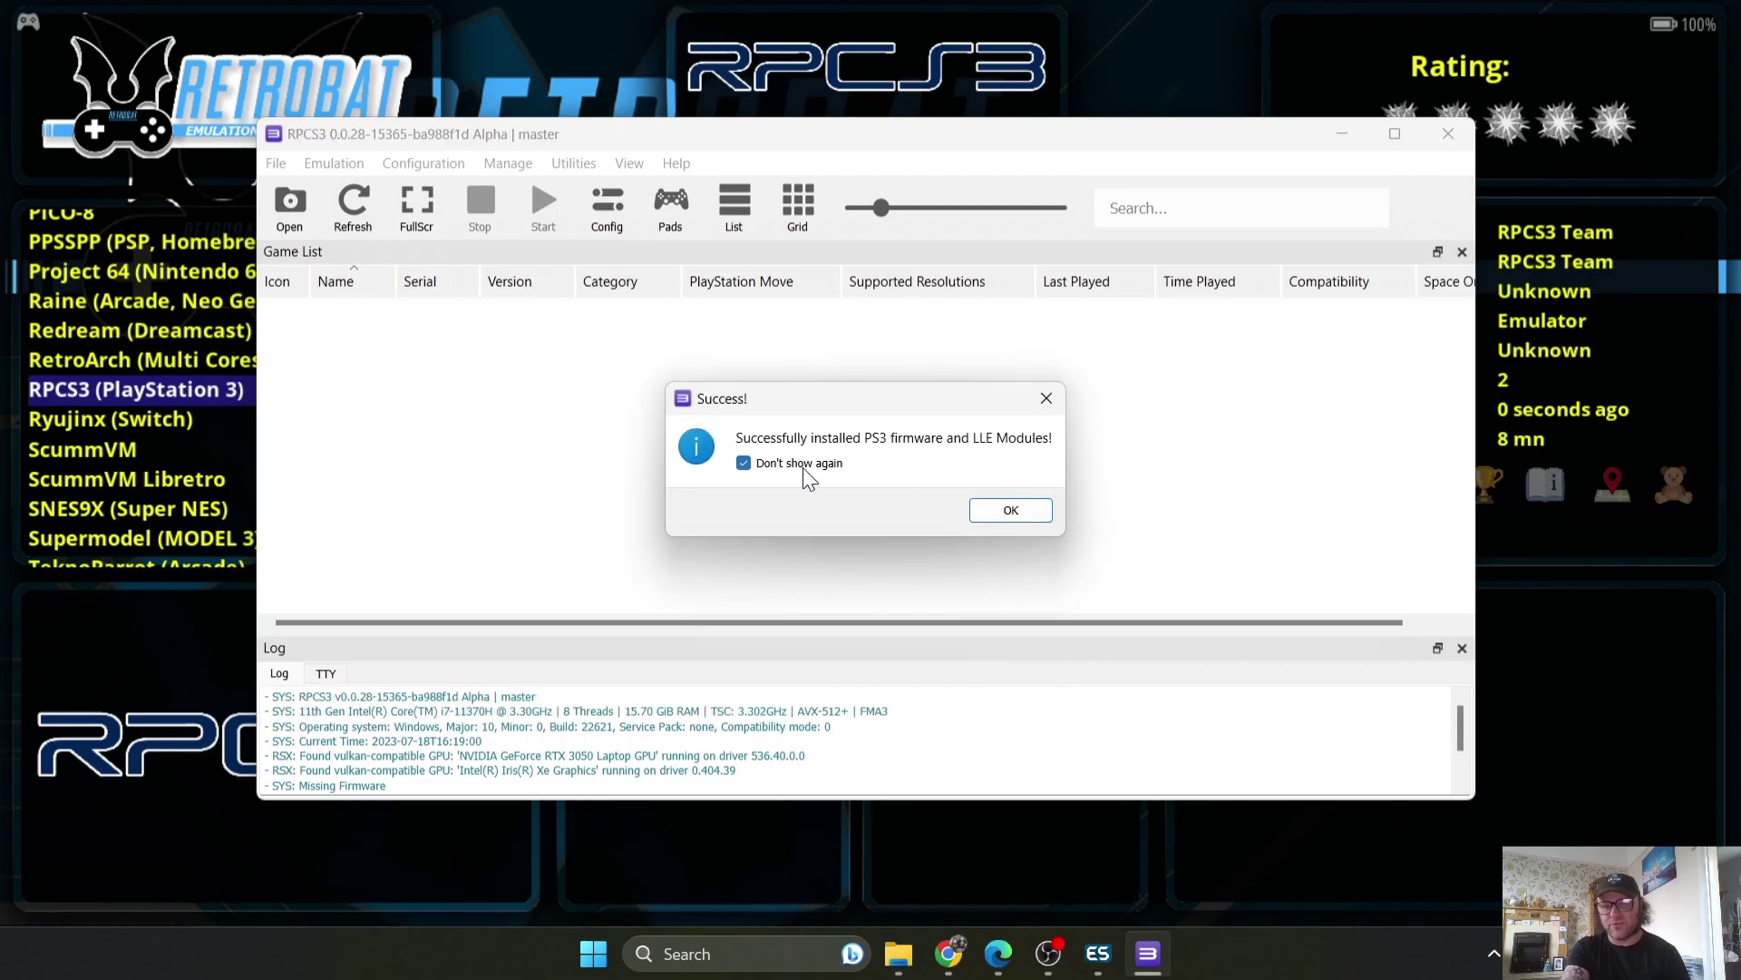
click(1032, 510)
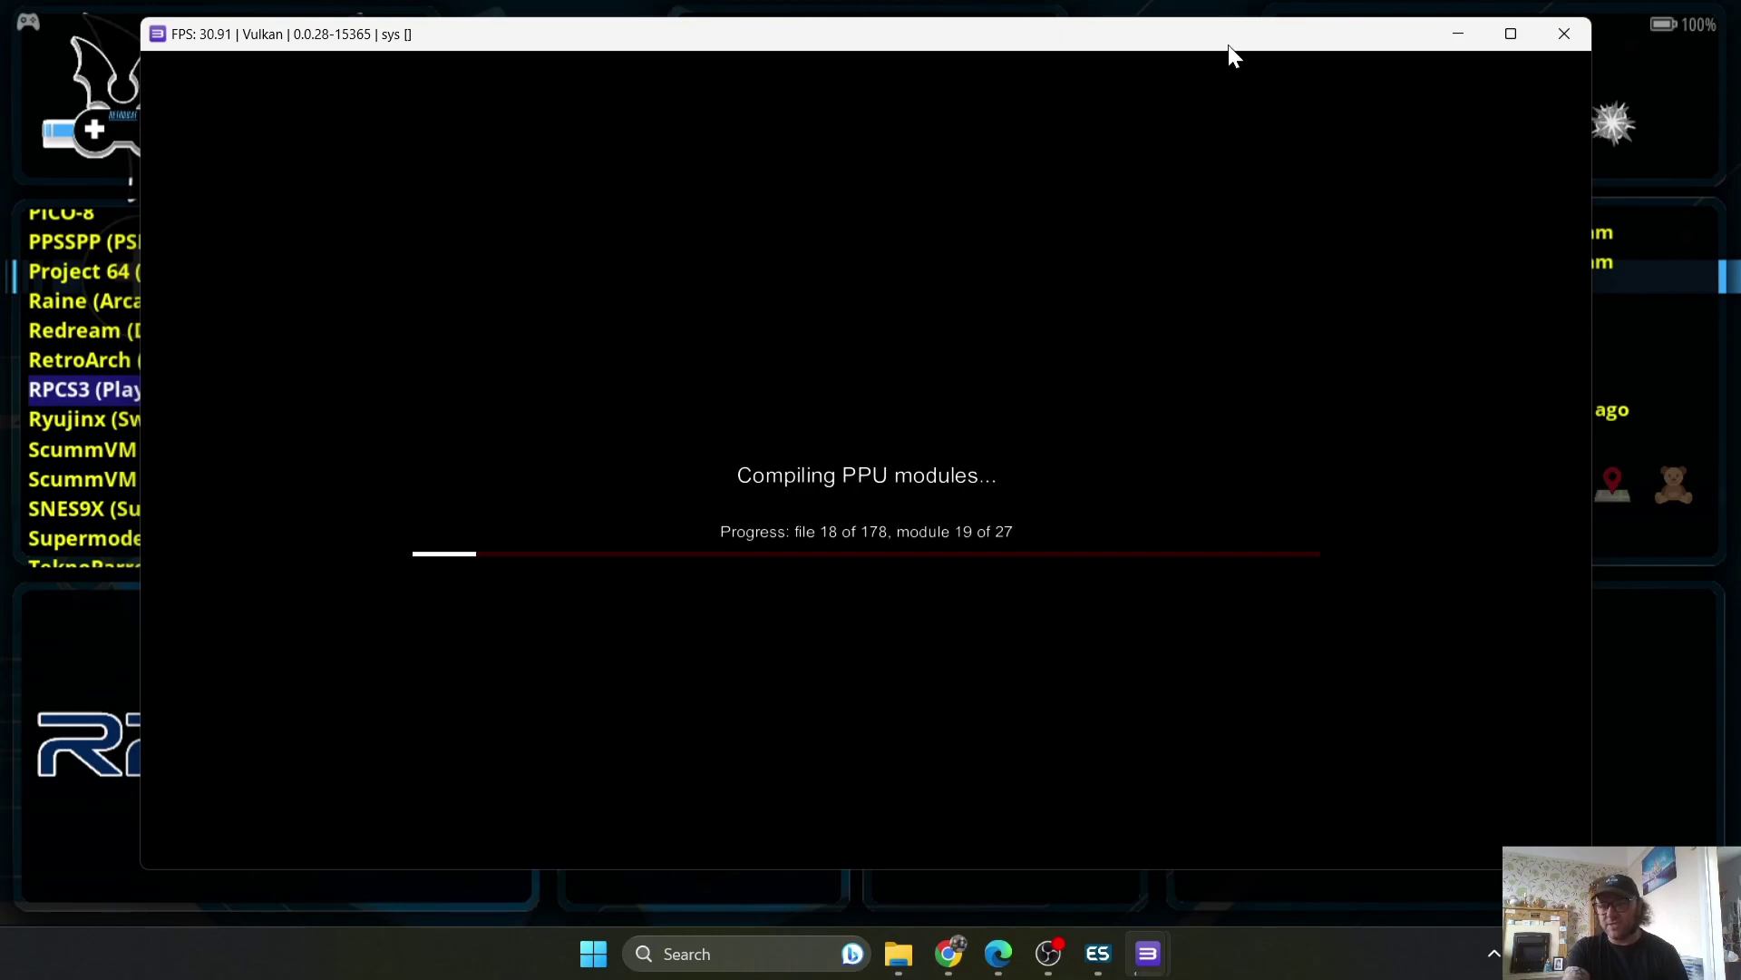
drag(1229, 47, 1227, 90)
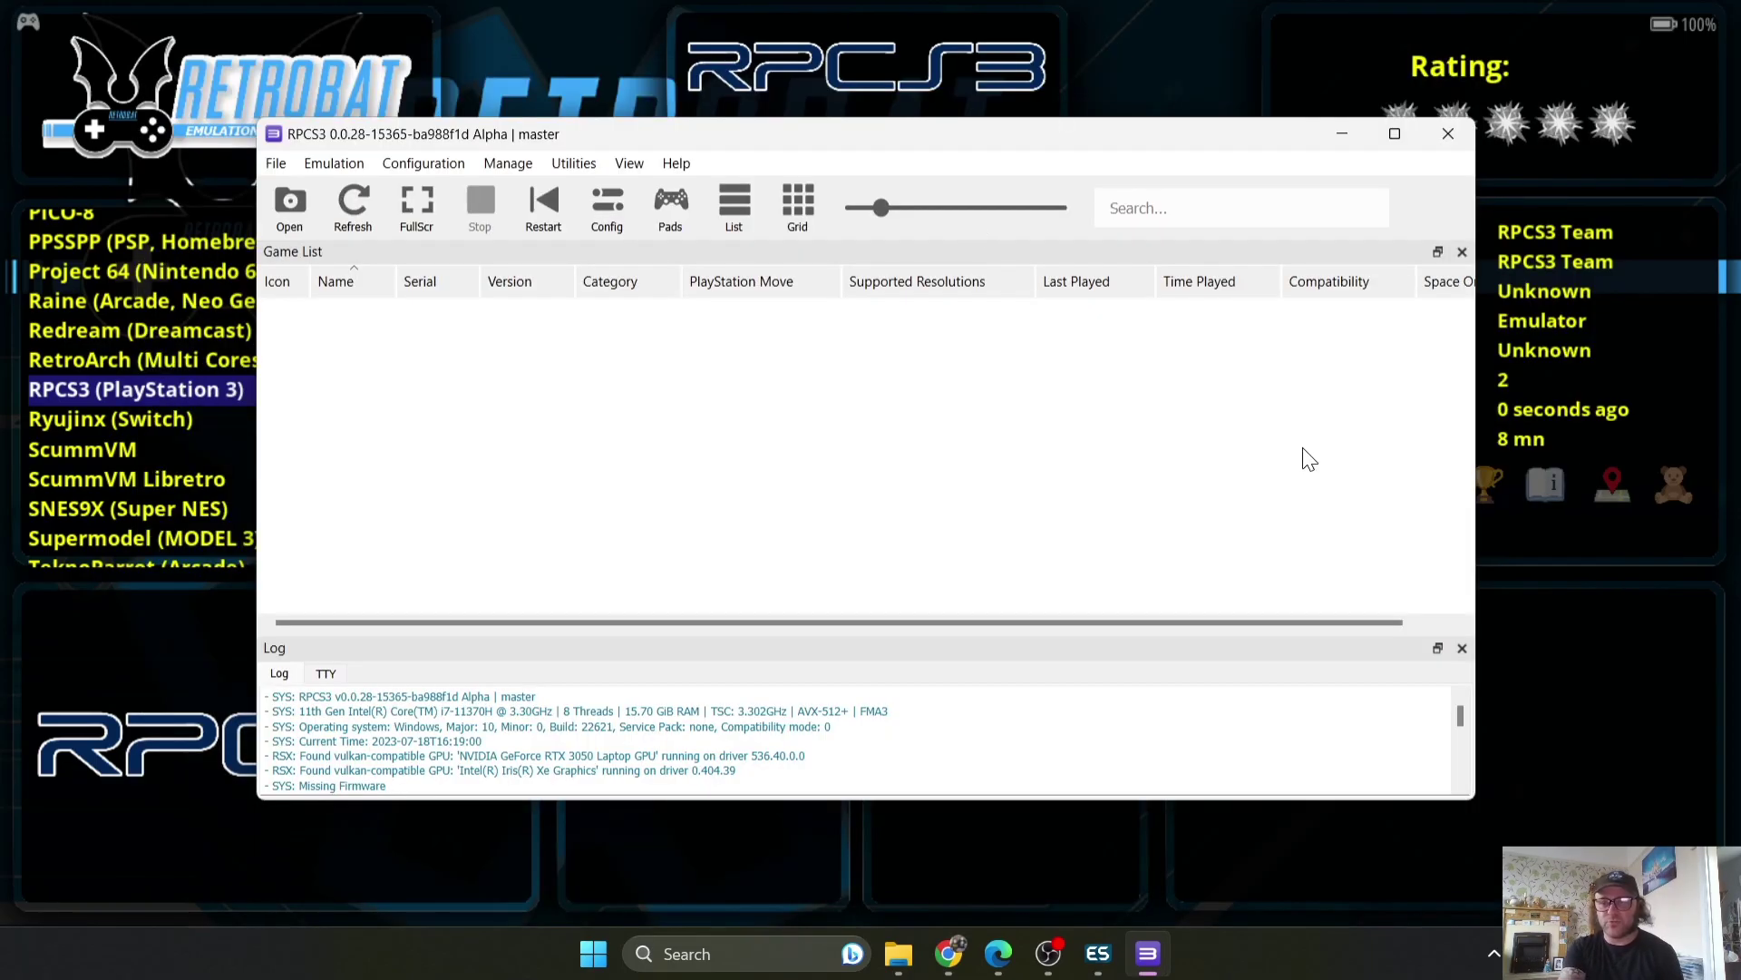
- Close RPCS3 and quit RetroBat to return to the Windows desktop
drag(1461, 717, 1461, 791)
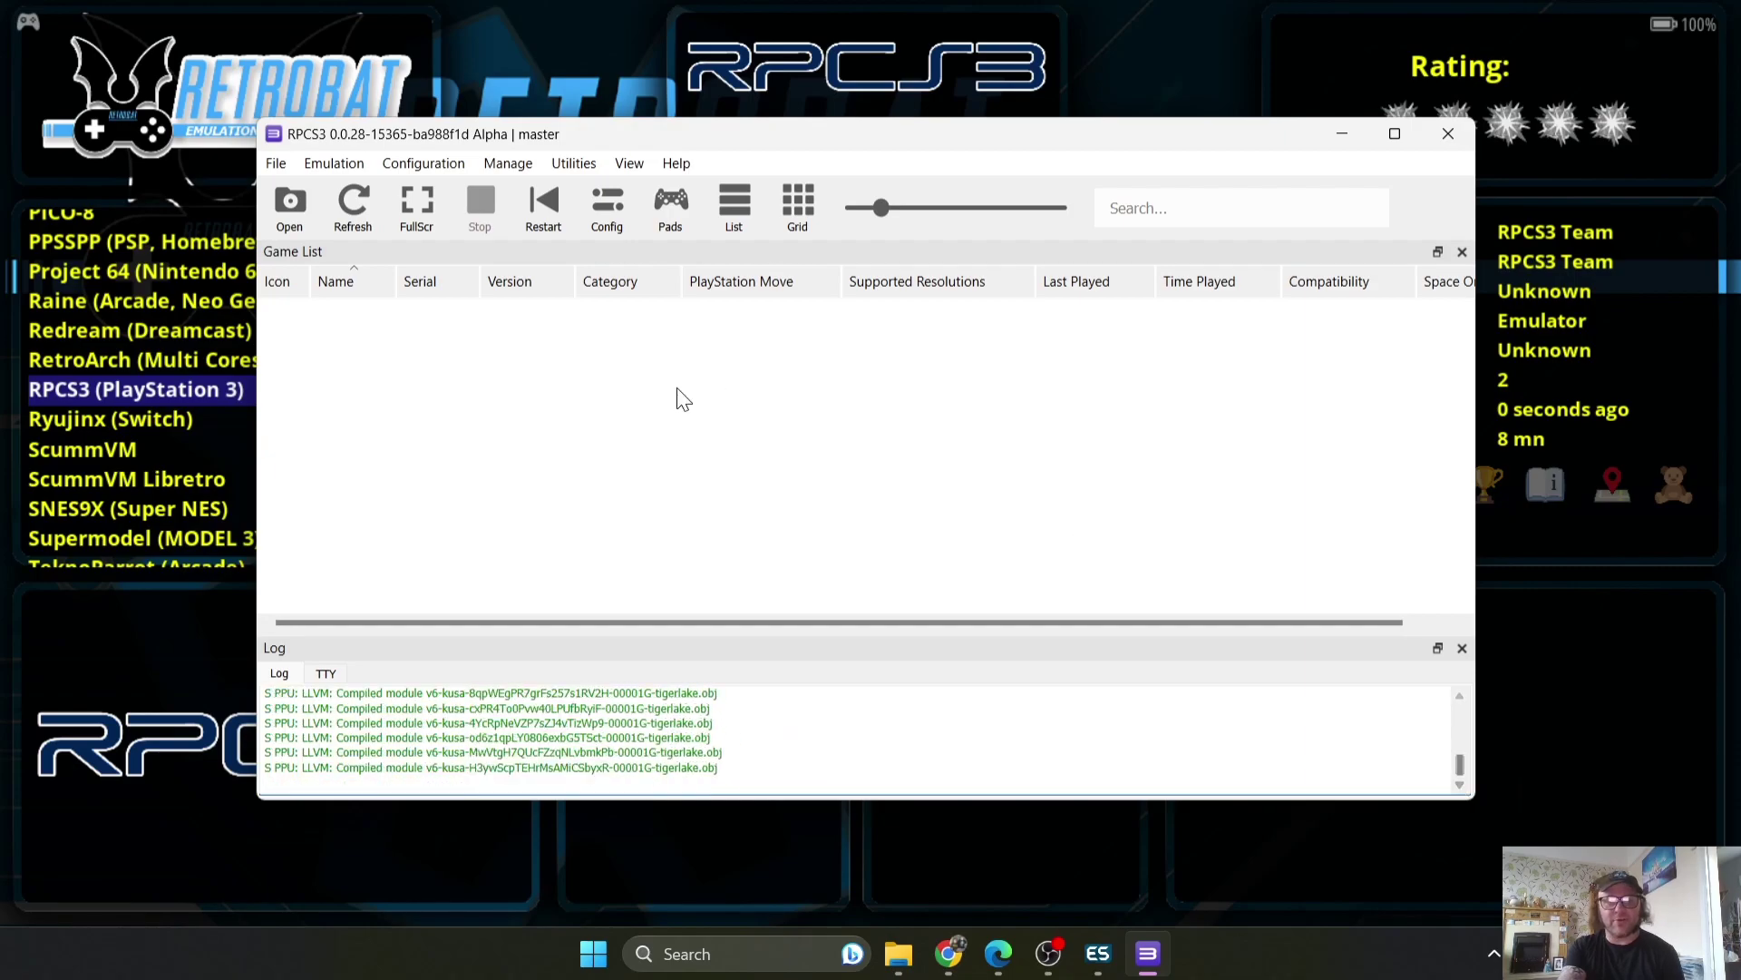
click(1447, 136)
key(F1)
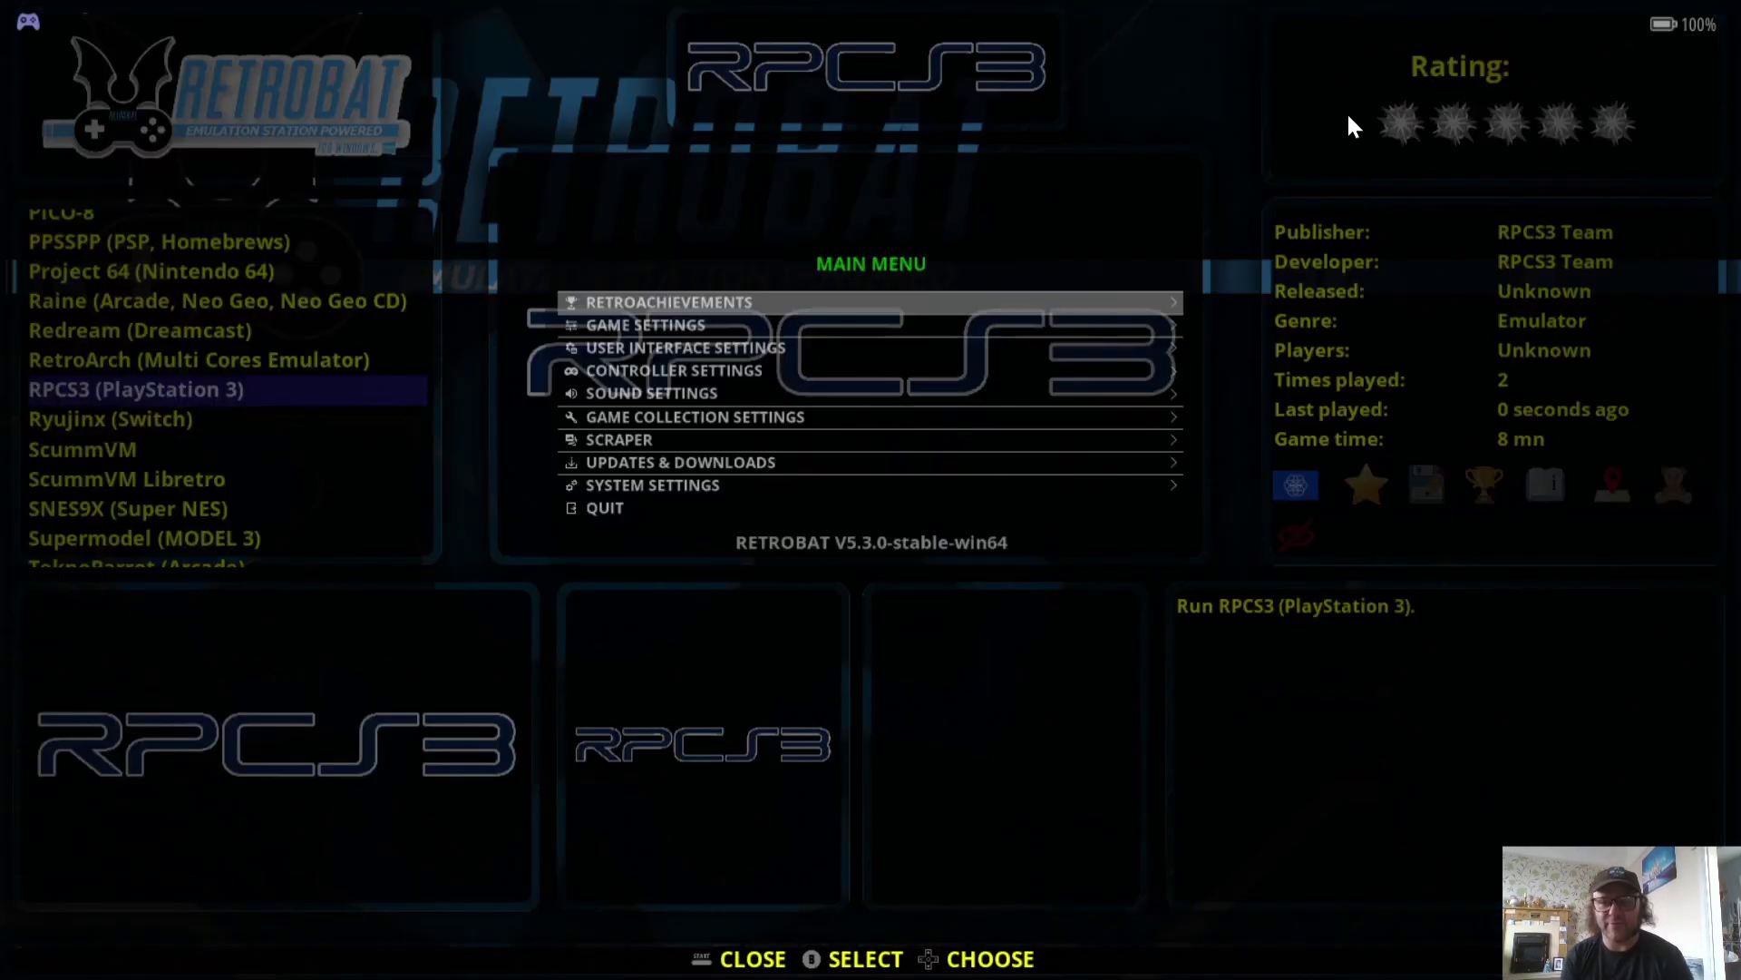
key(Up)
key(Return)
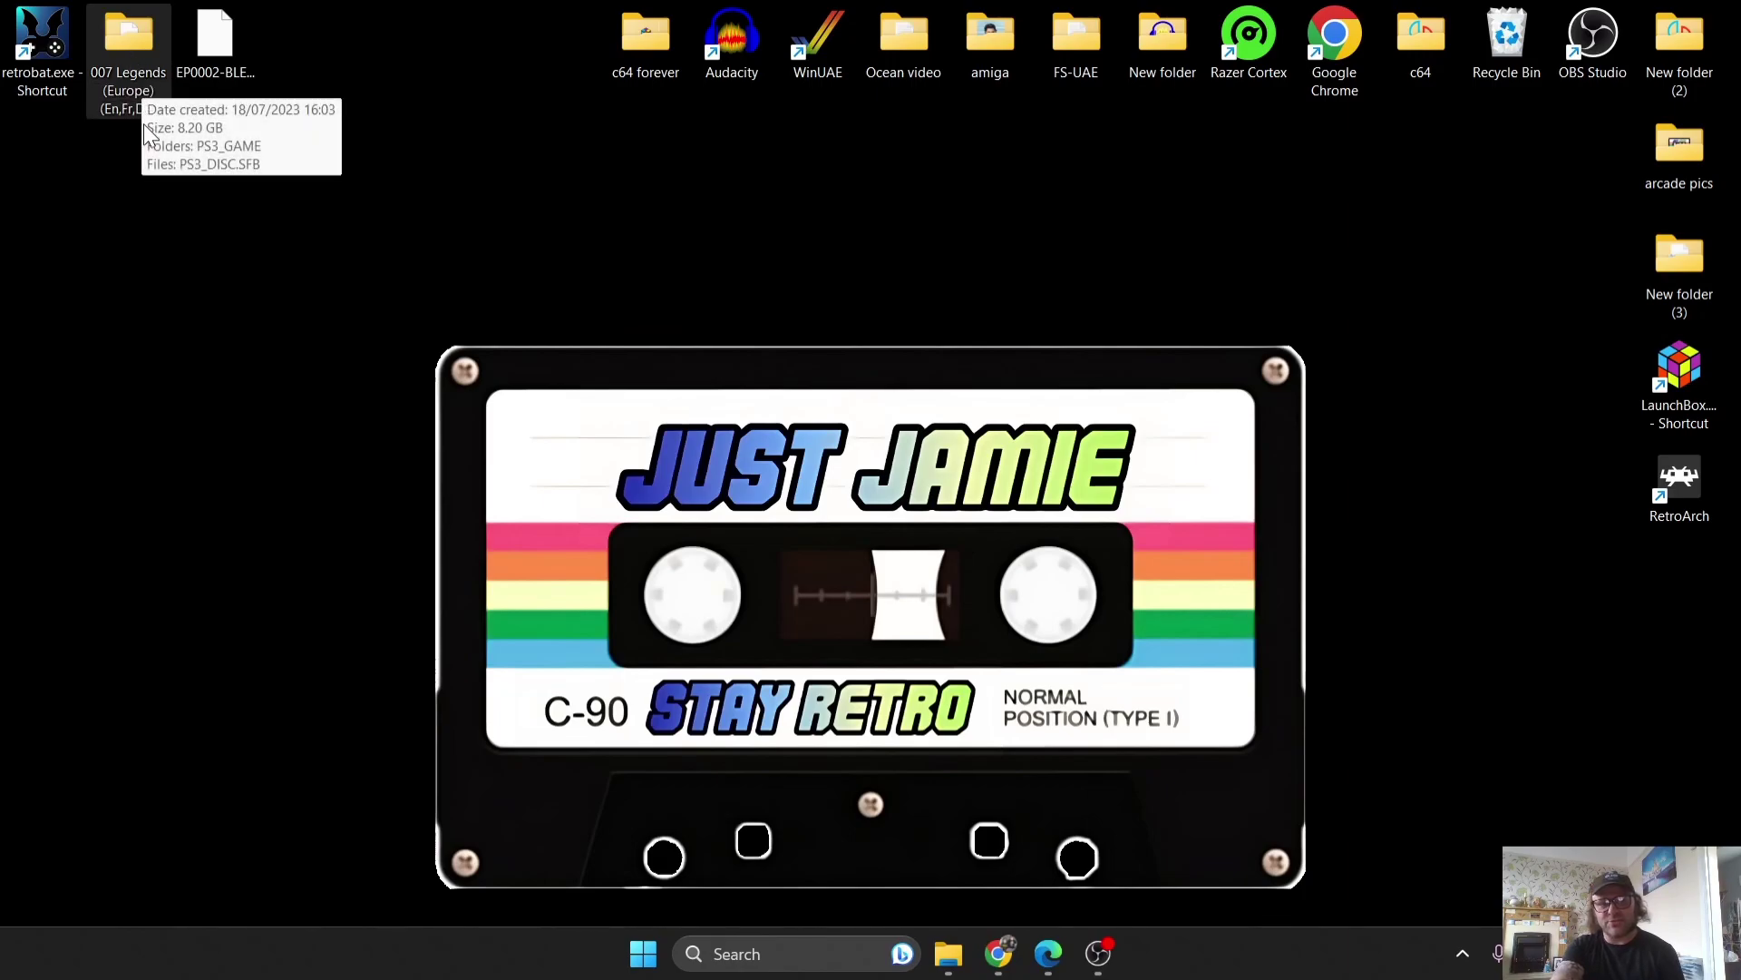
- Examine the contents of the desktop's 007 Legends (Europe) (En,Fr,De) folder and its PS3_GAME subfolder, and close the folder
double_click(144, 61)
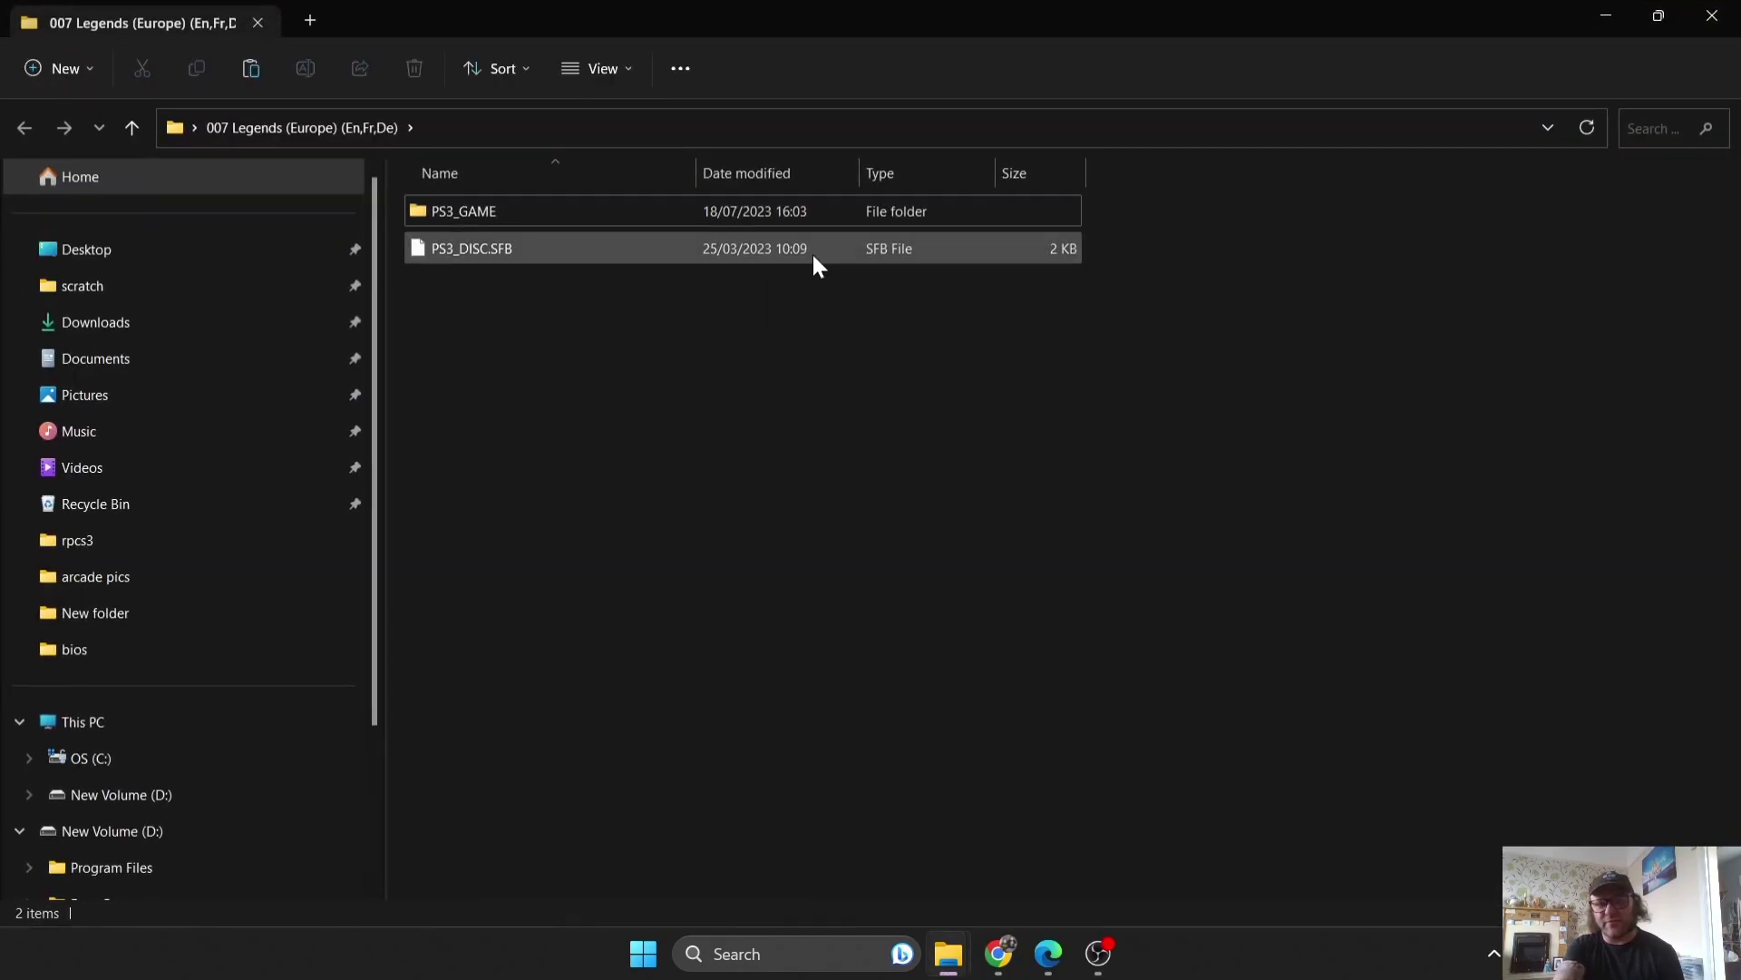
drag(640, 7, 1038, 140)
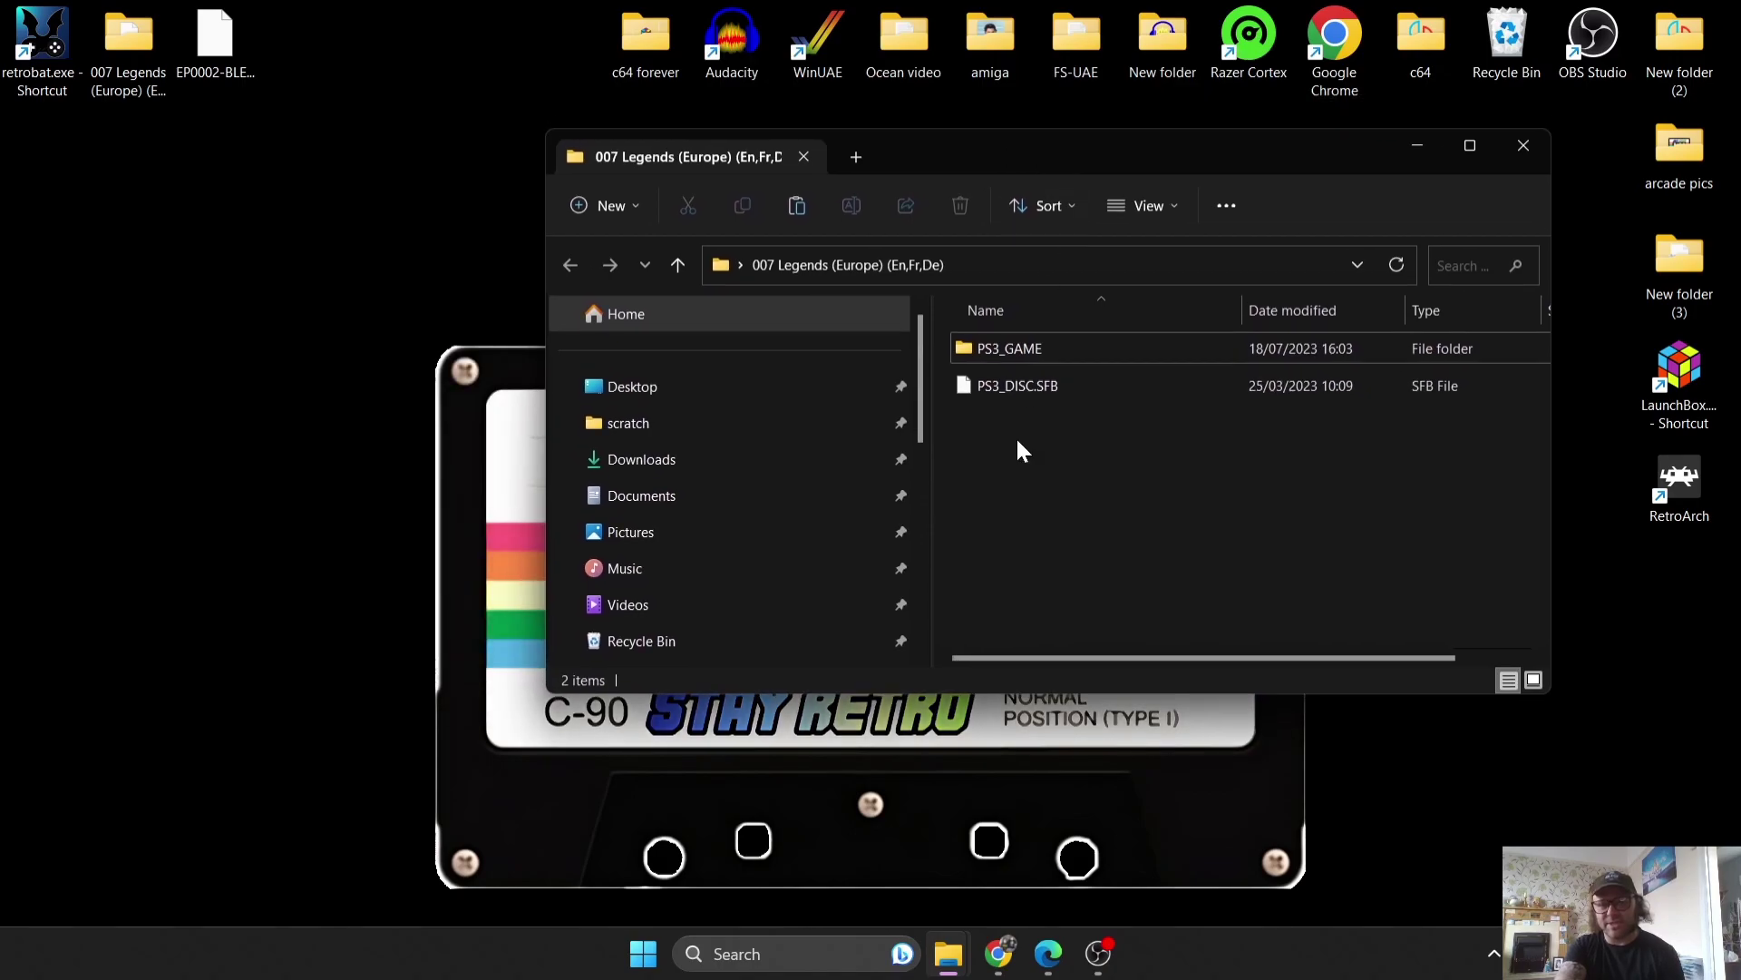
double_click(1101, 356)
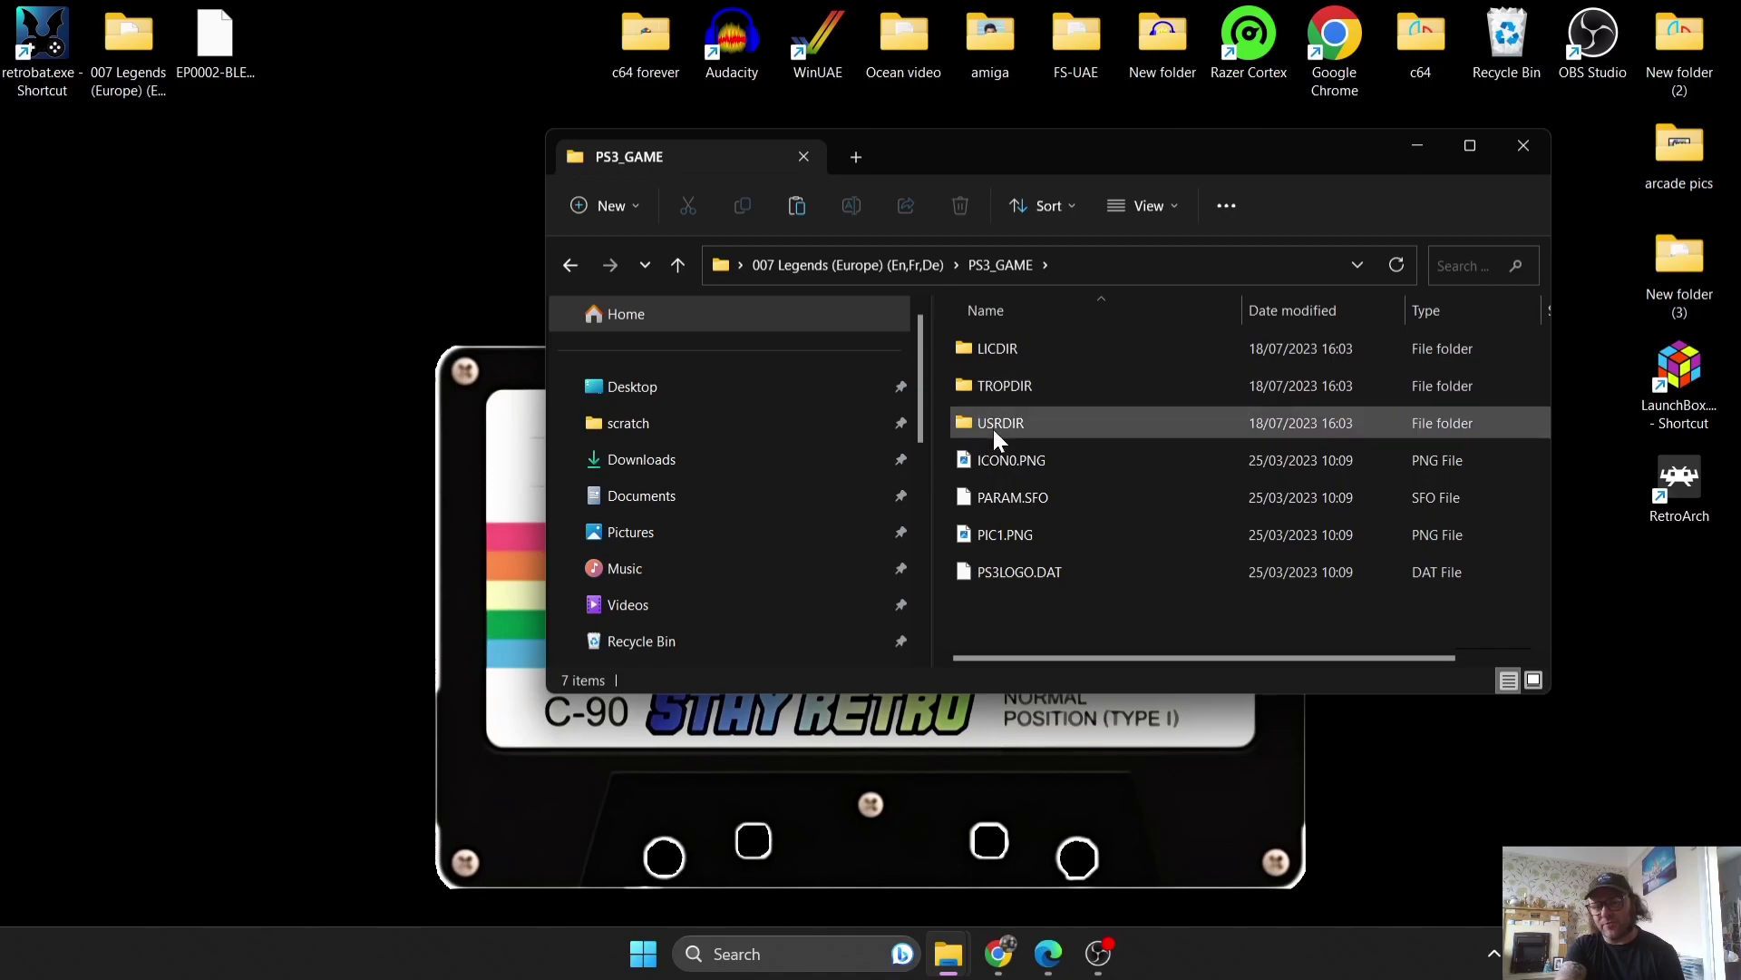
click(571, 265)
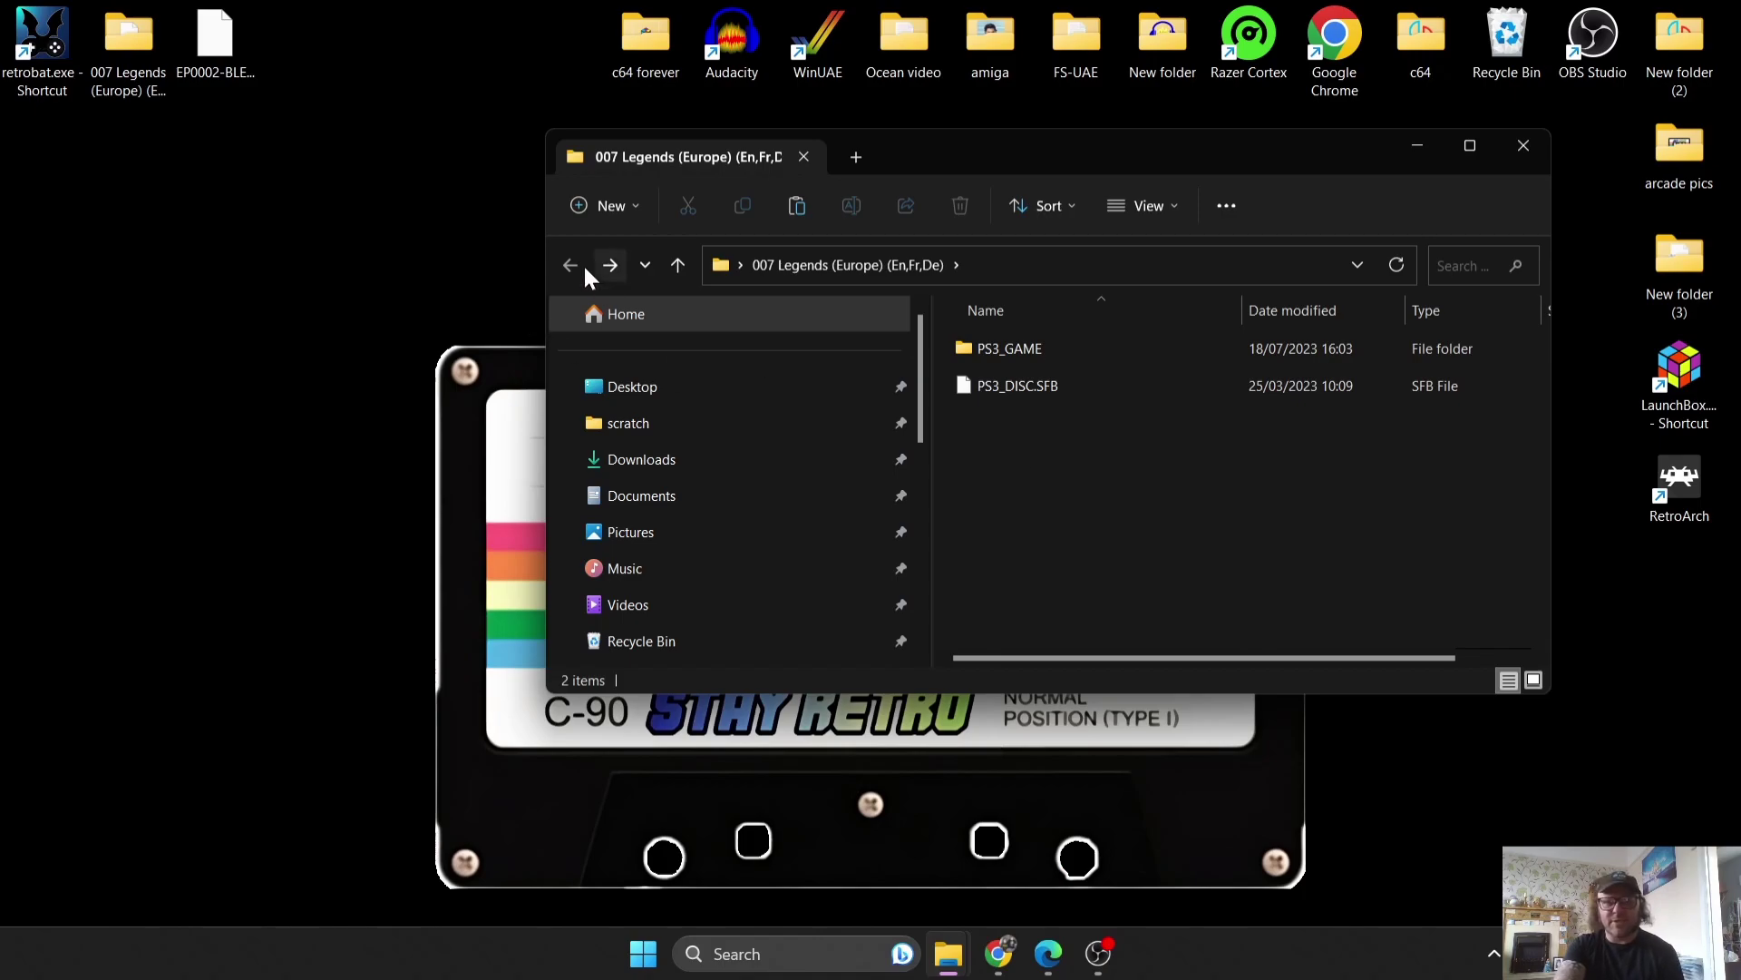
click(1532, 141)
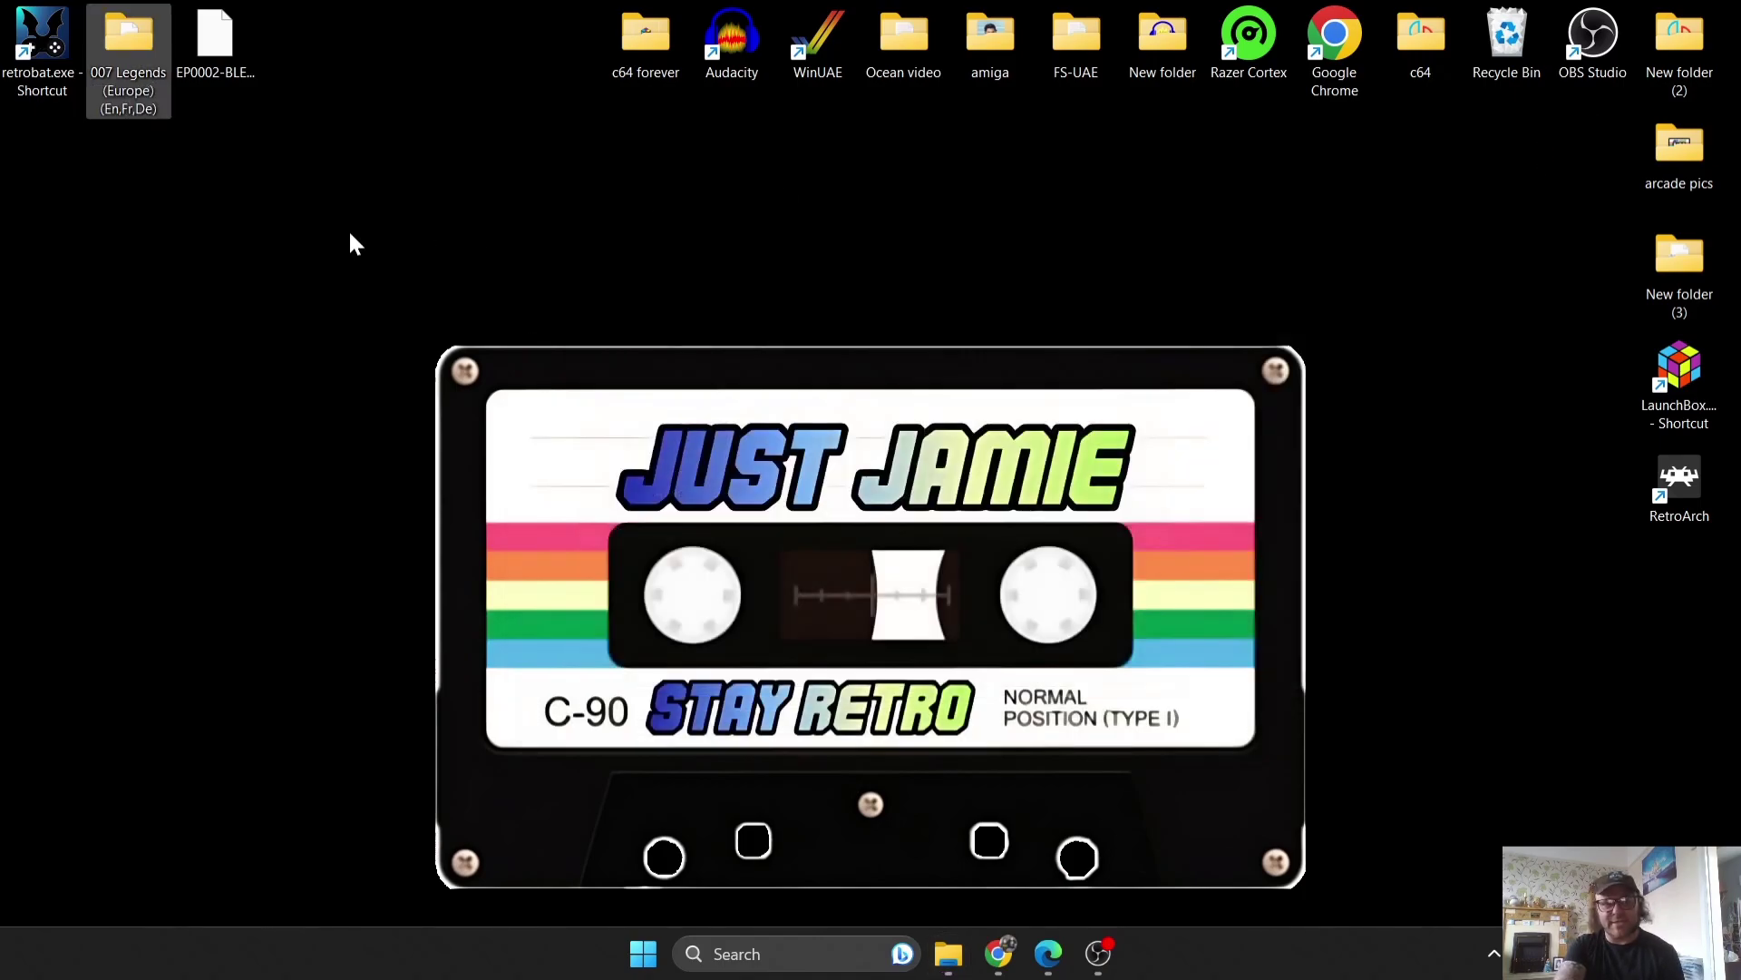
- Go to the RetroBat shortcut's file location and open the emulators\rpcs3\games folder
right_click(27, 52)
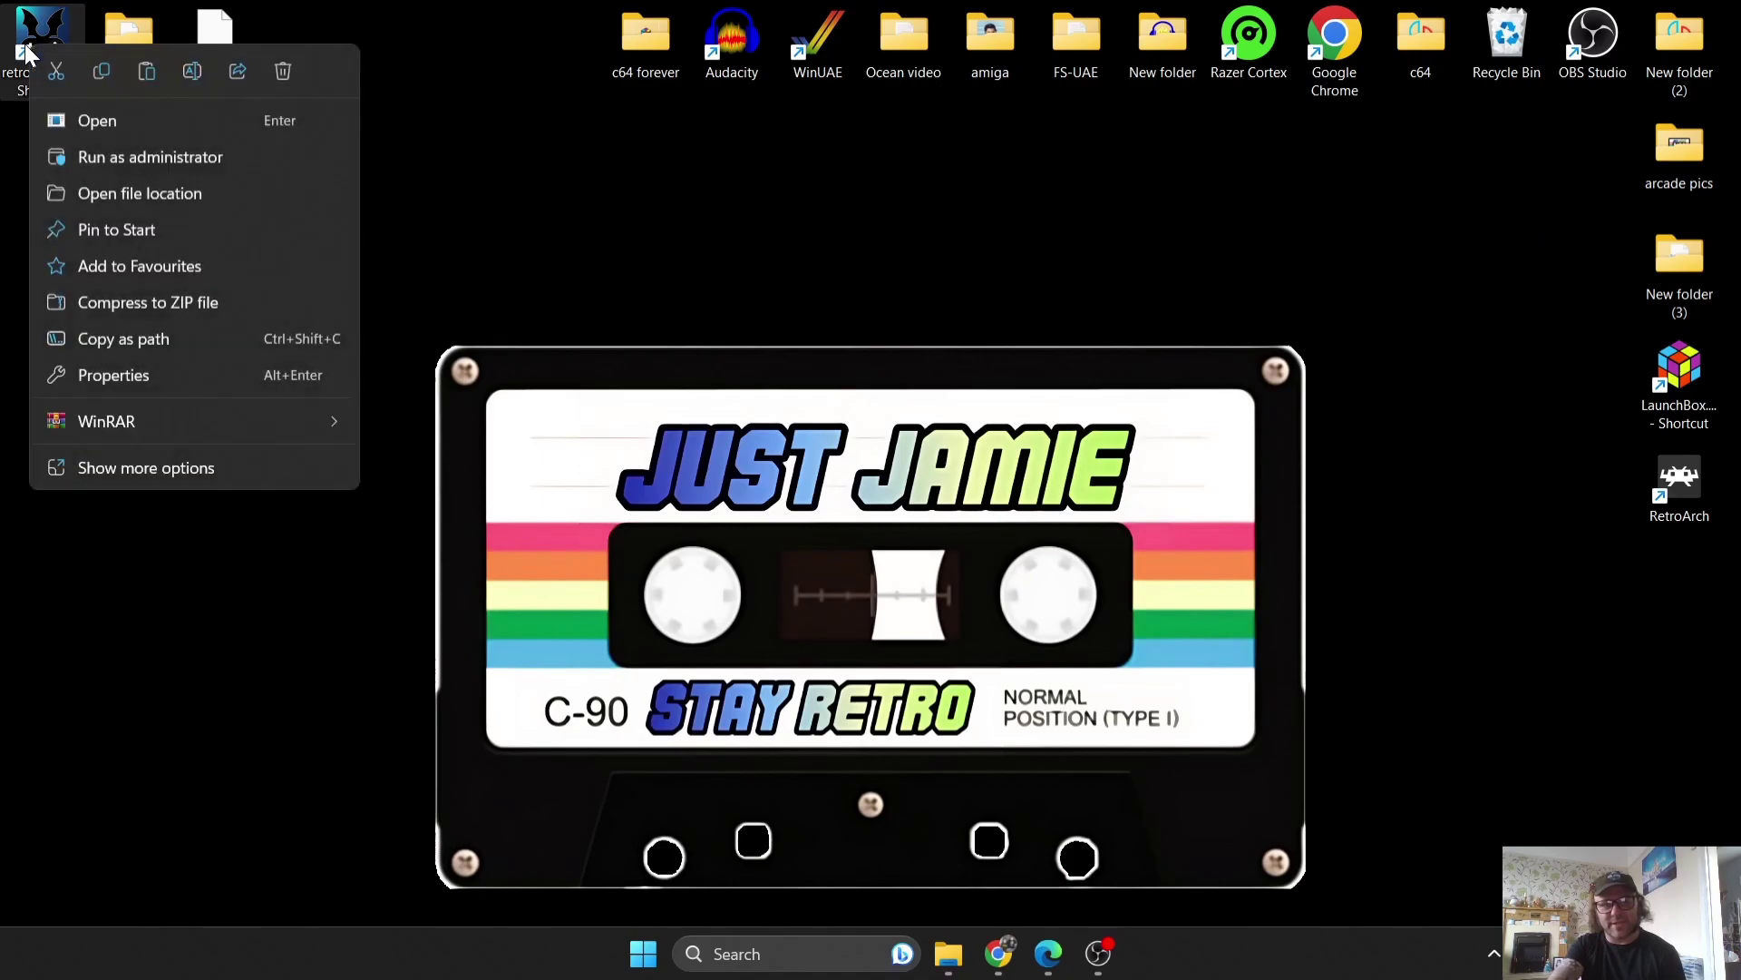
click(144, 190)
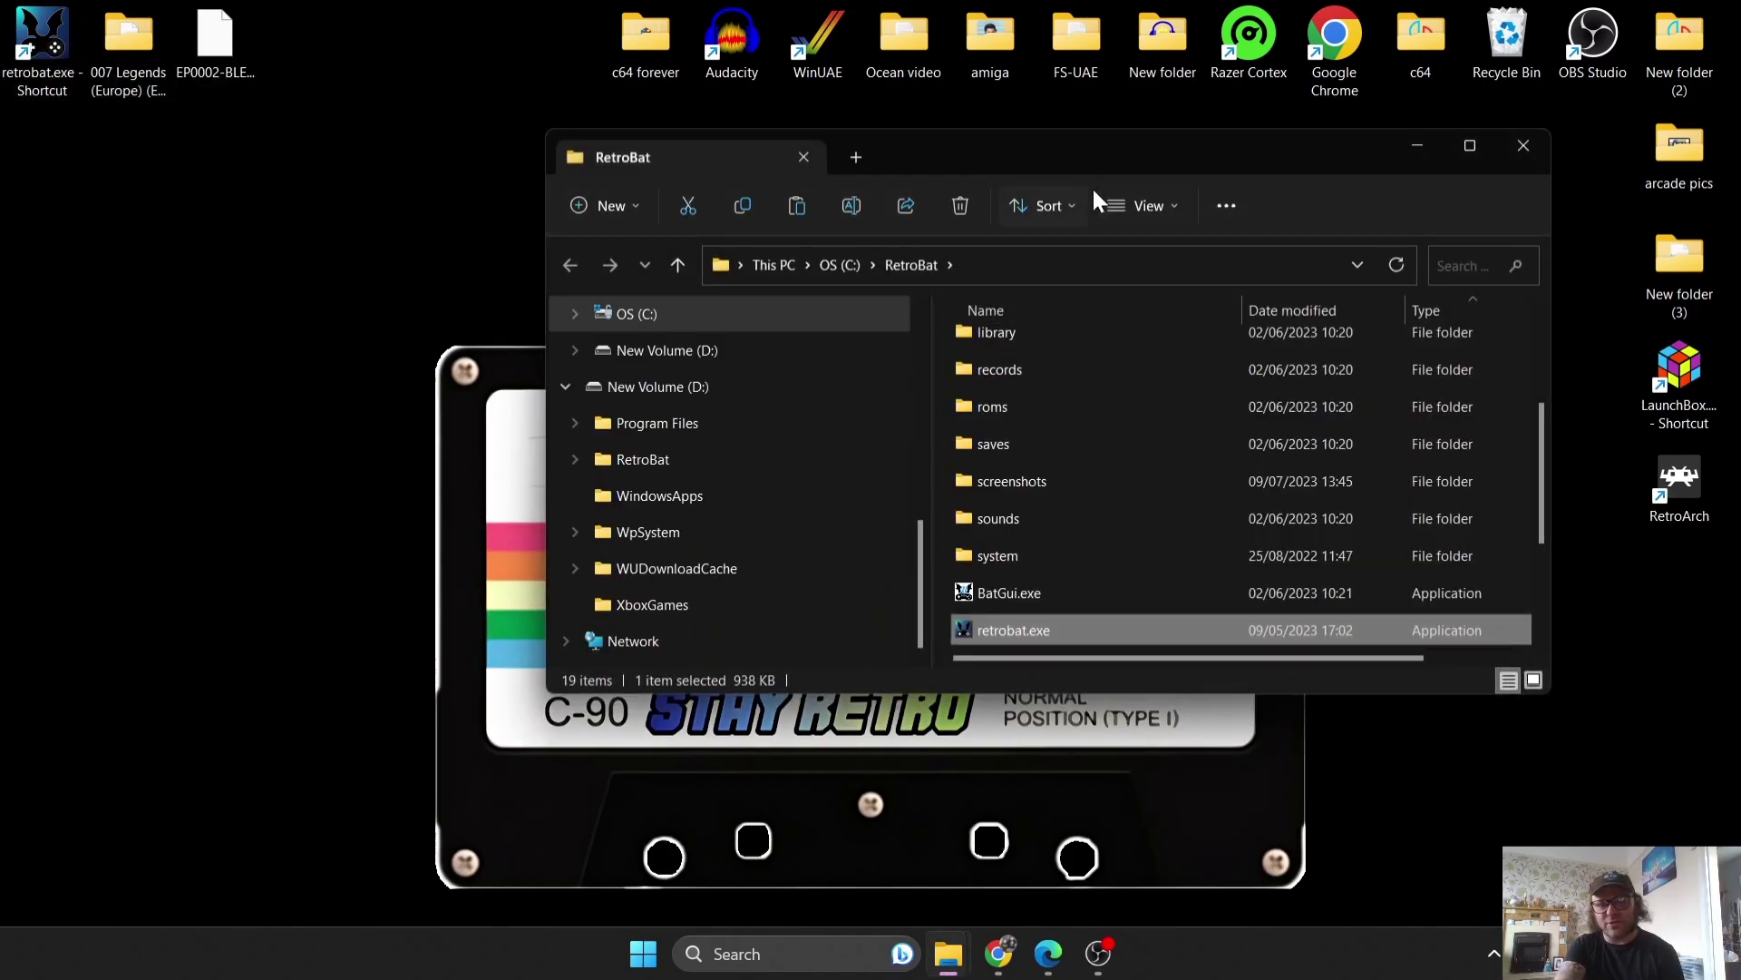
drag(1539, 482, 1541, 402)
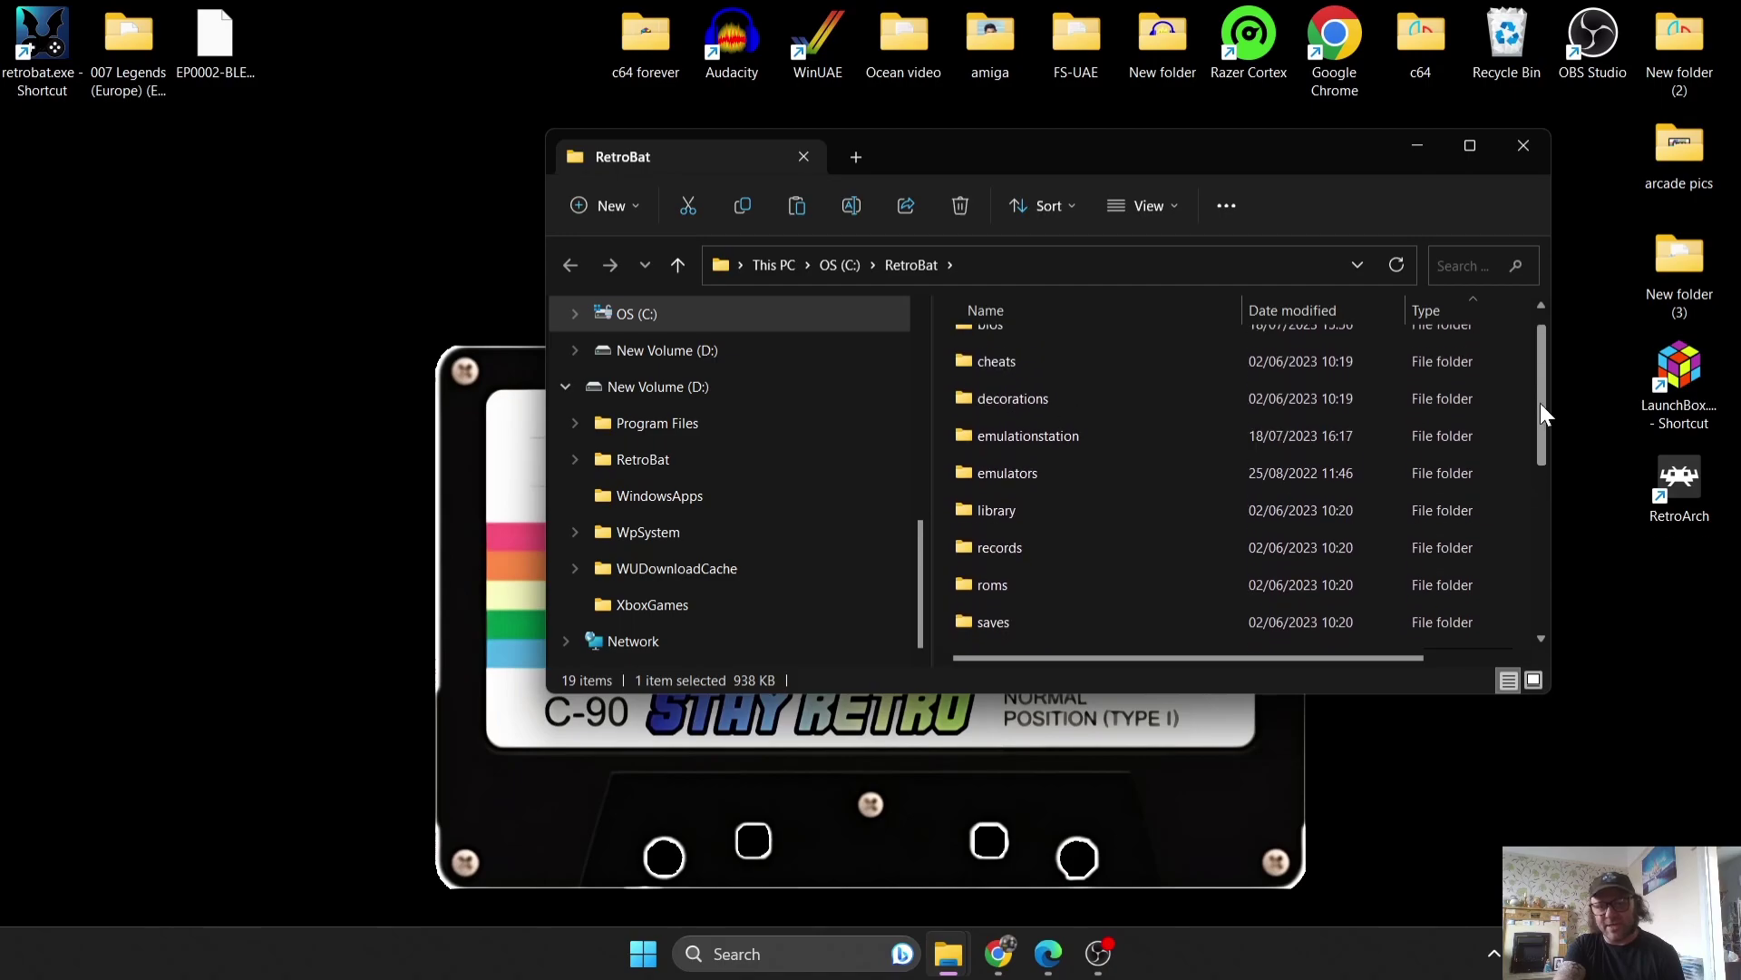
double_click(1118, 470)
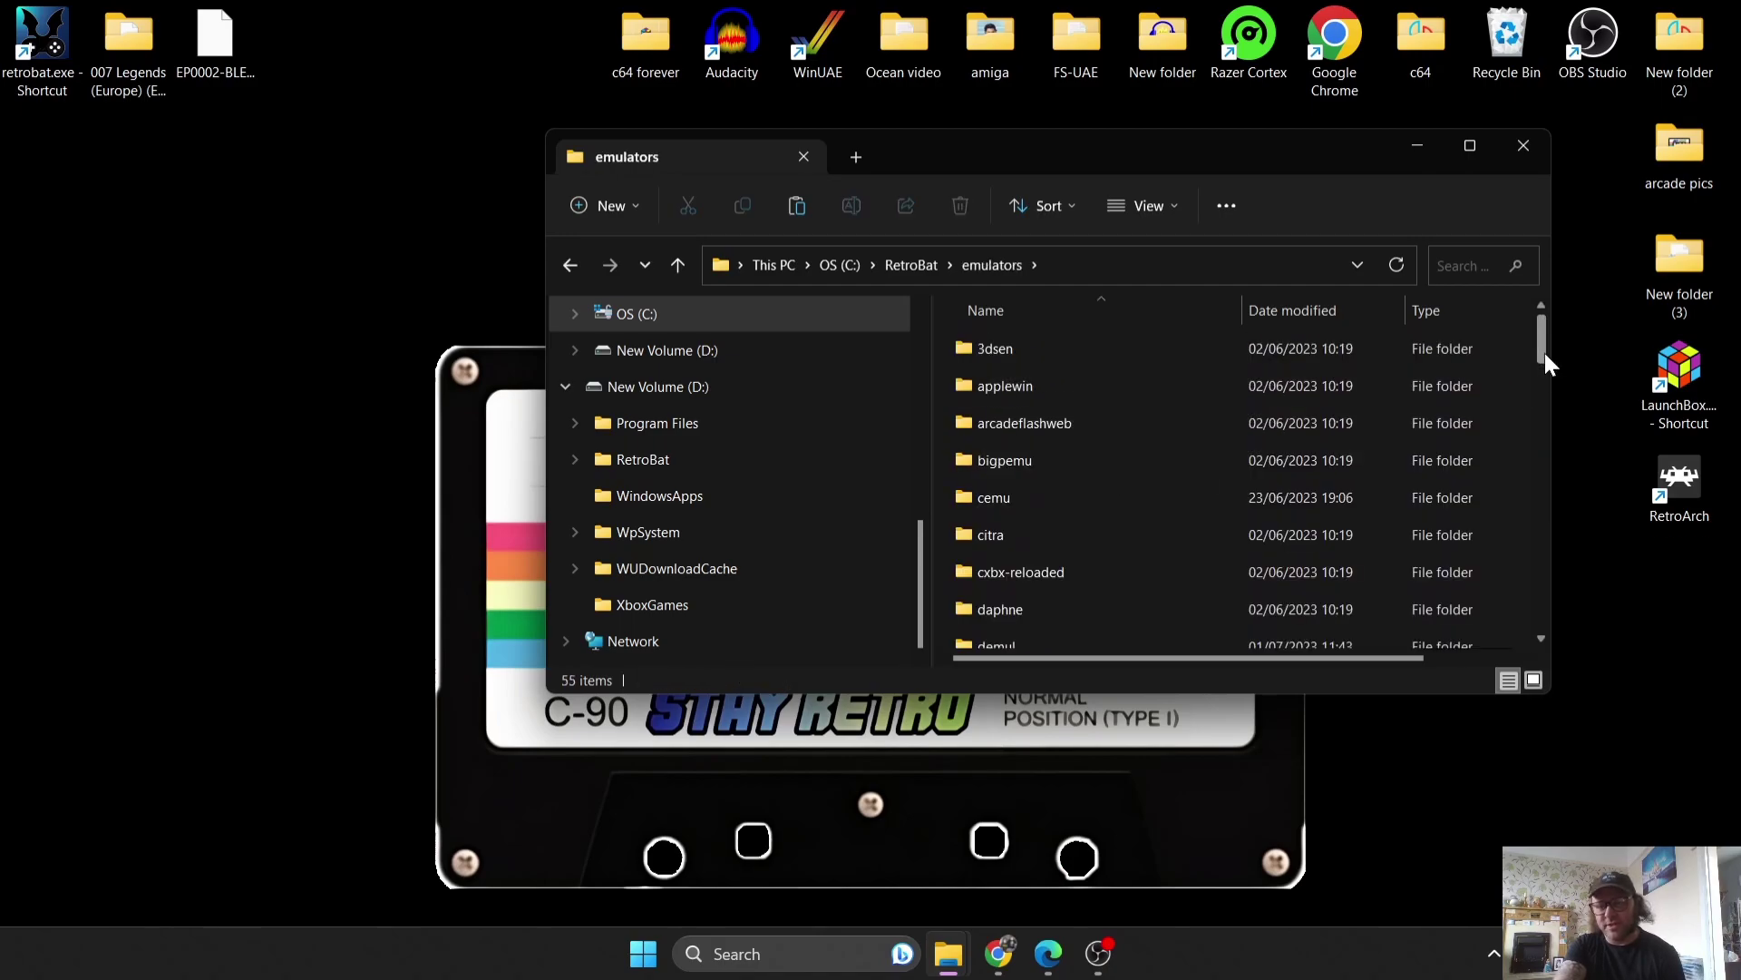
drag(1544, 351, 1551, 529)
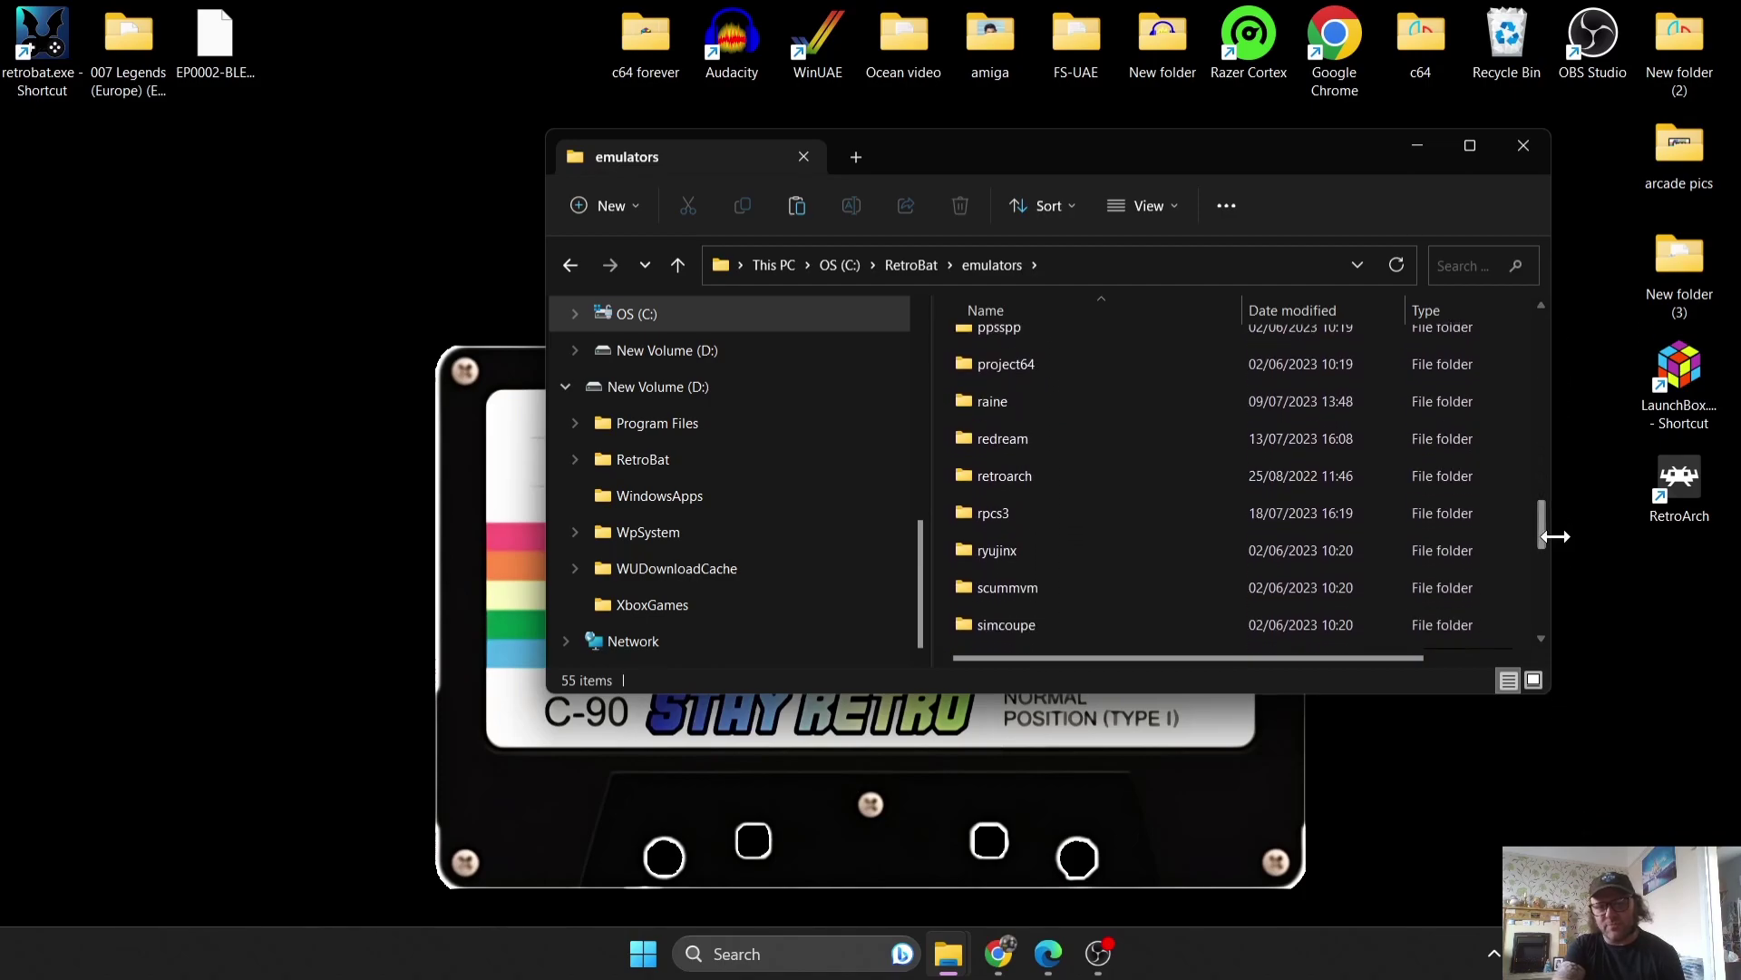
double_click(1186, 515)
drag(1545, 364, 1544, 410)
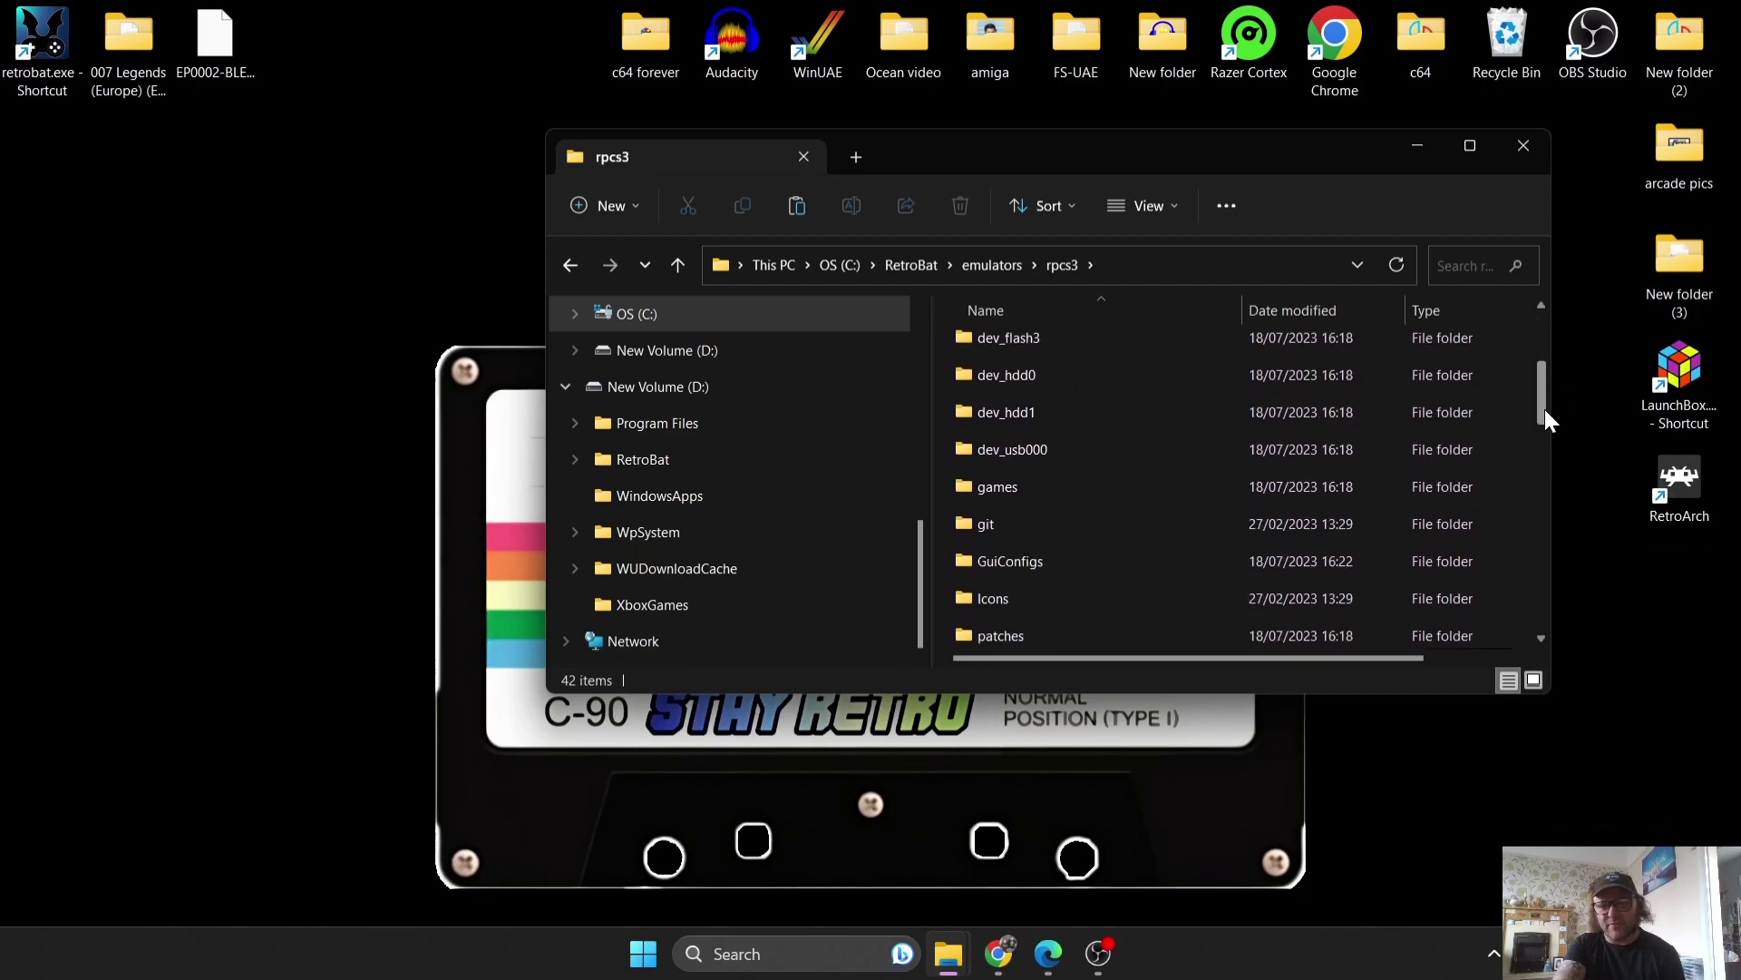
double_click(1189, 485)
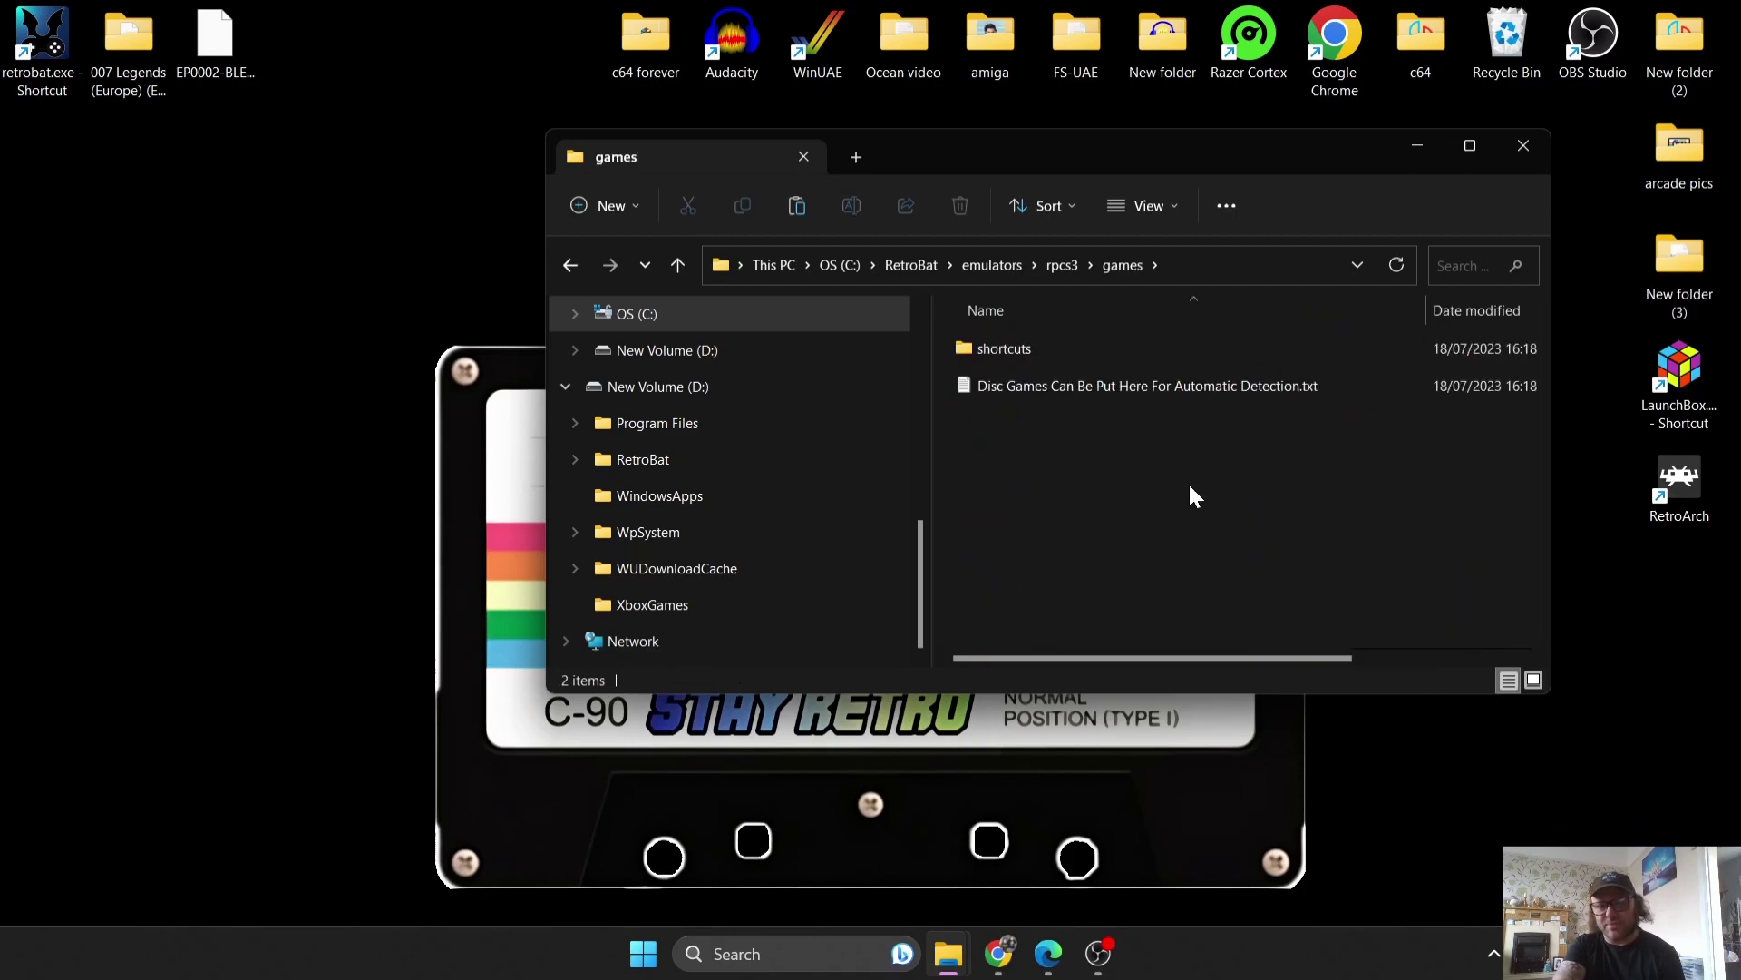
- Move the 007 Legends (Europe) (En,Fr,De) folder and EP0002-BLES01614_00-007LEGENDSPATCH1-A0101-V0100-PE.pkg from the desktop into the games folder
click(127, 38)
drag(127, 39, 1052, 461)
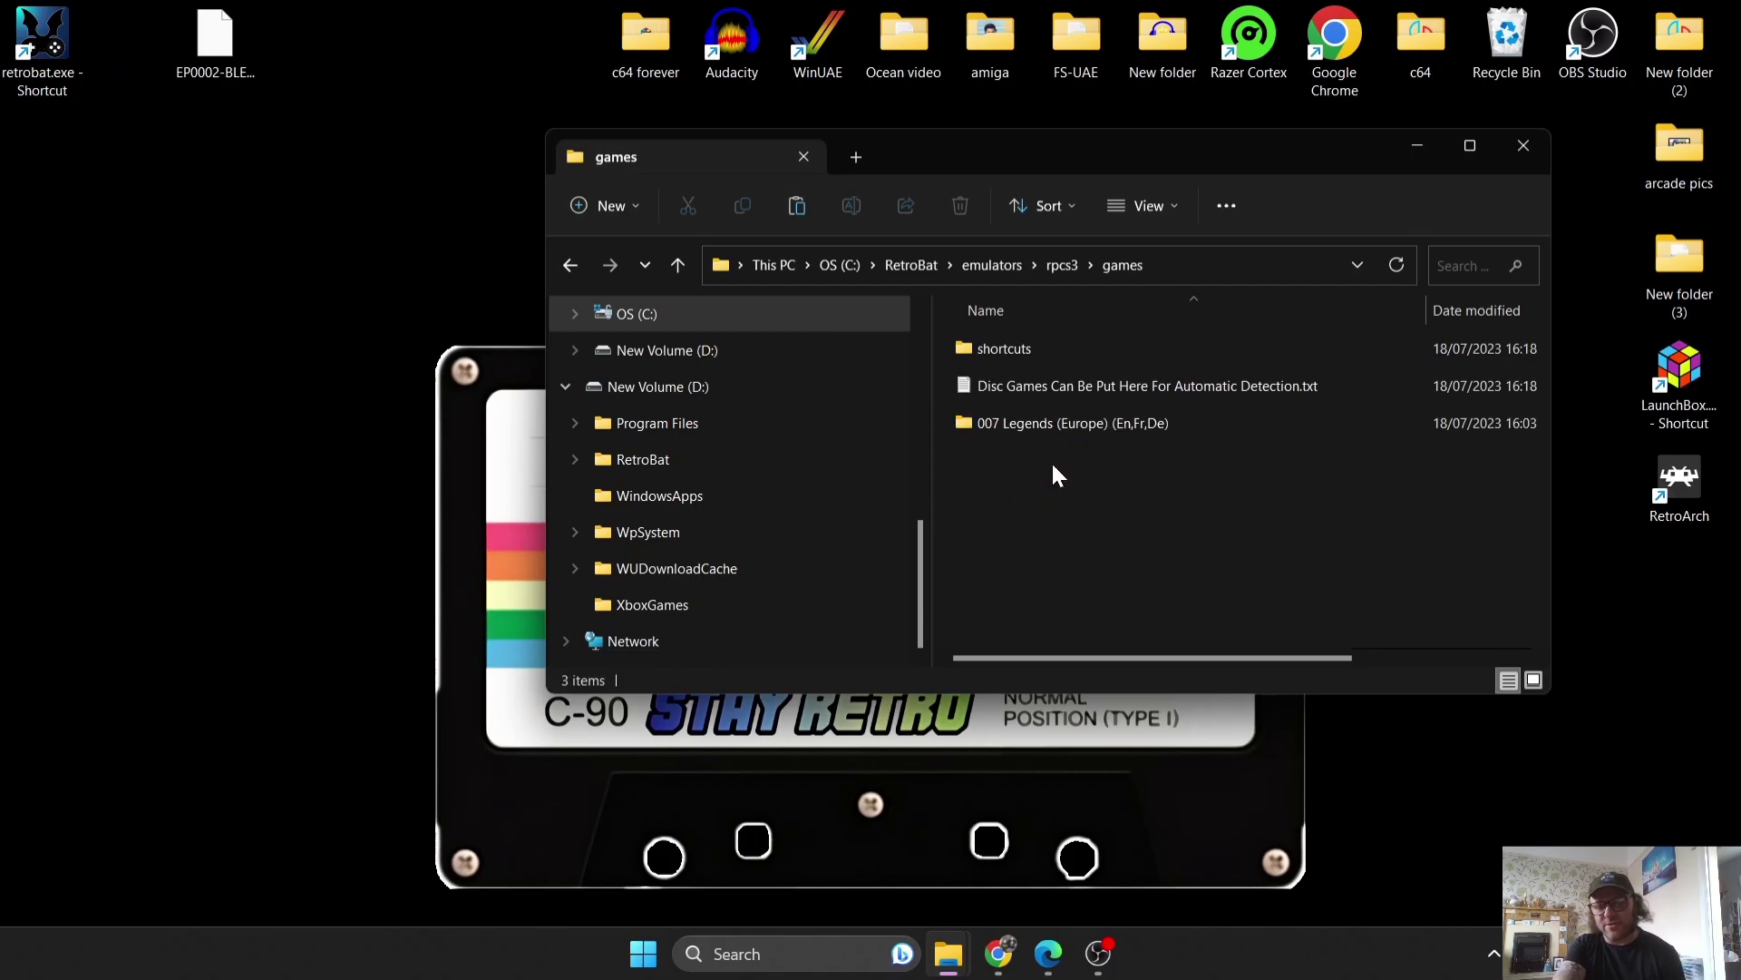
click(1151, 489)
click(215, 32)
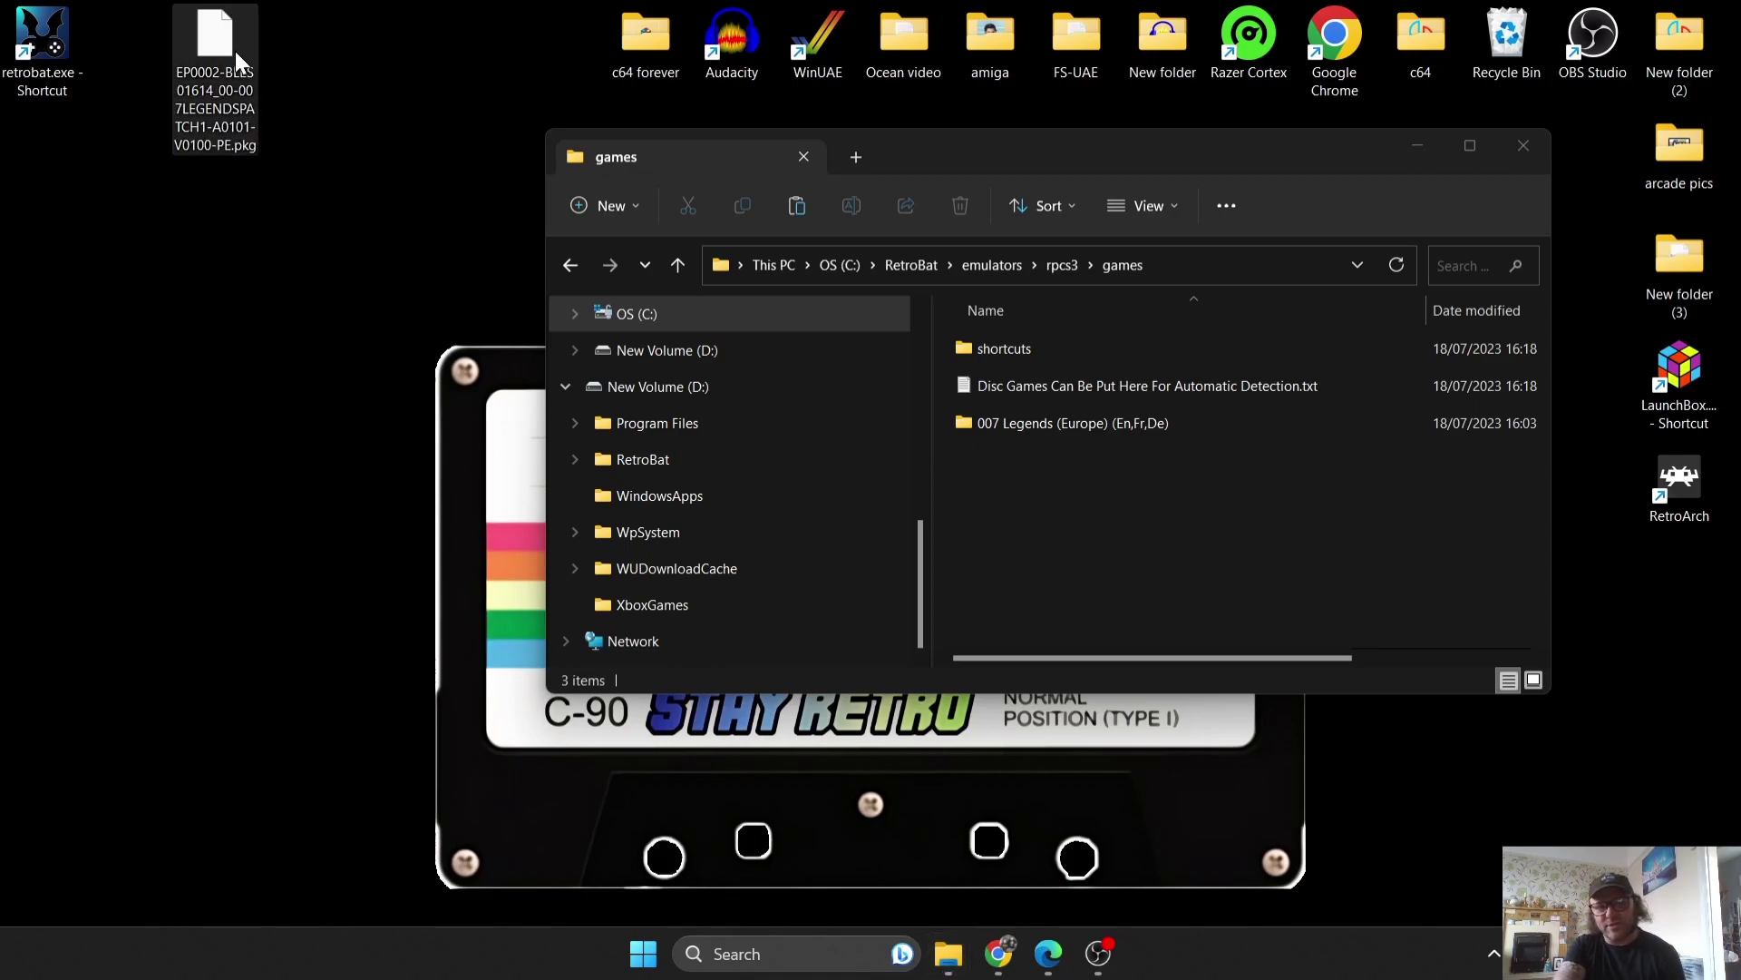
drag(232, 55, 1142, 522)
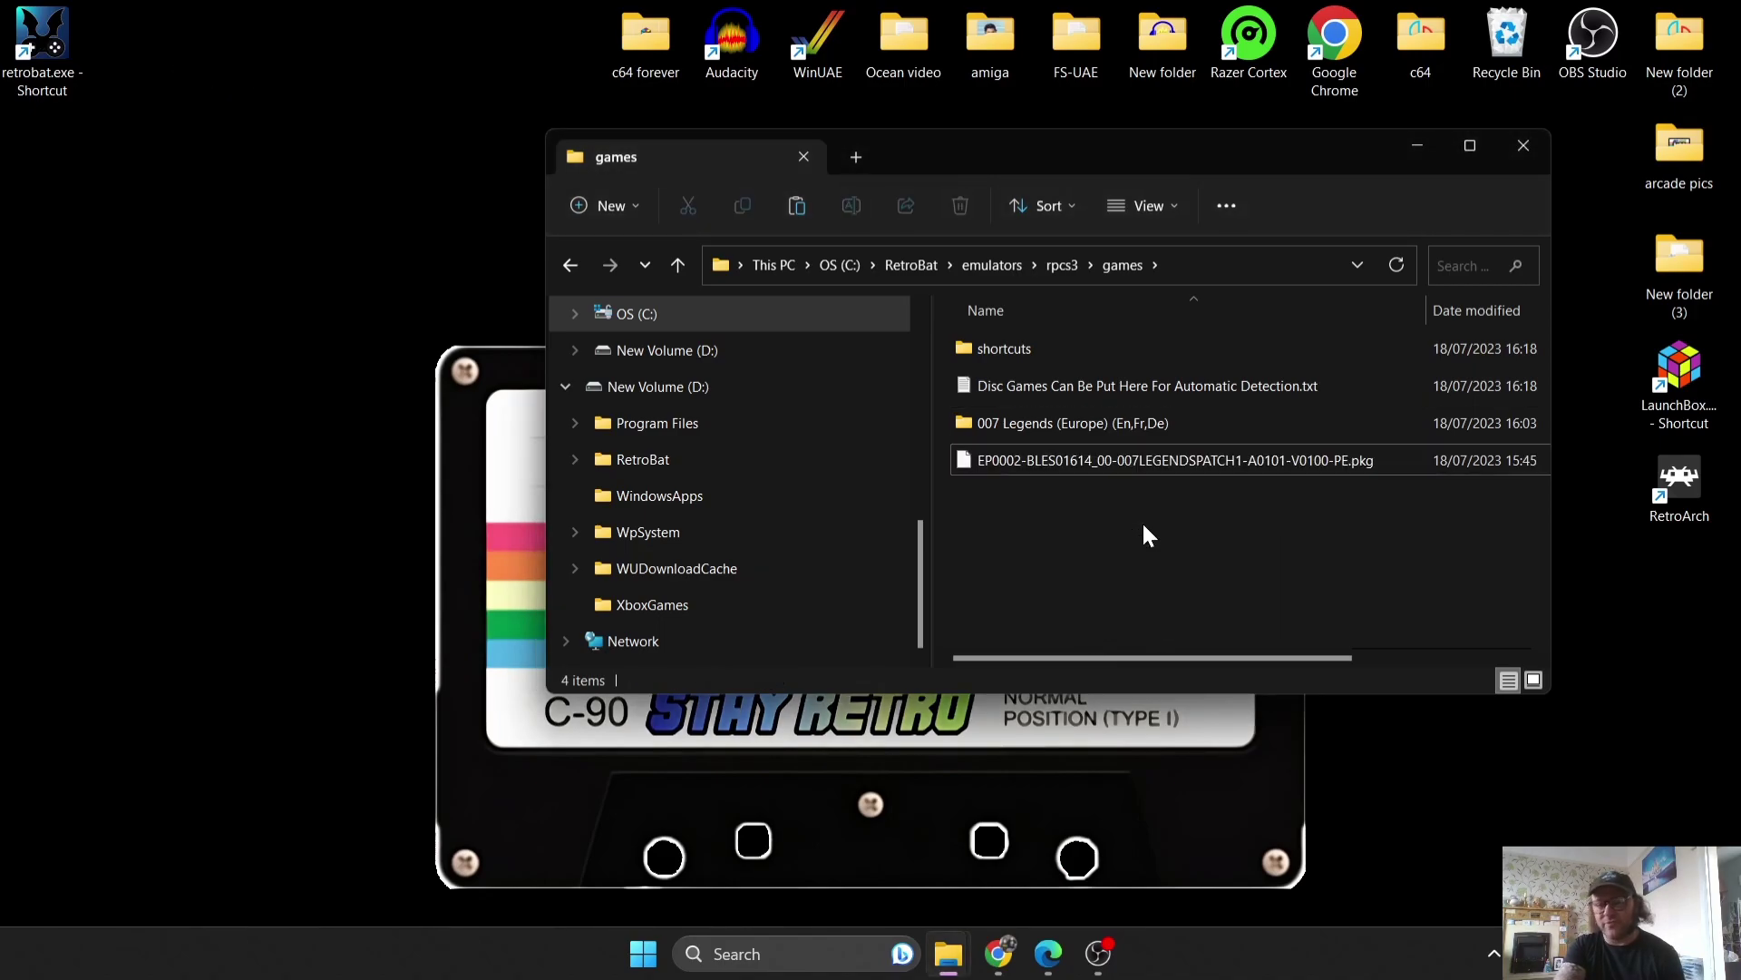
- Return to the rpcs3 folder inside emulators and launch the RPCS3 application from it
double_click(570, 269)
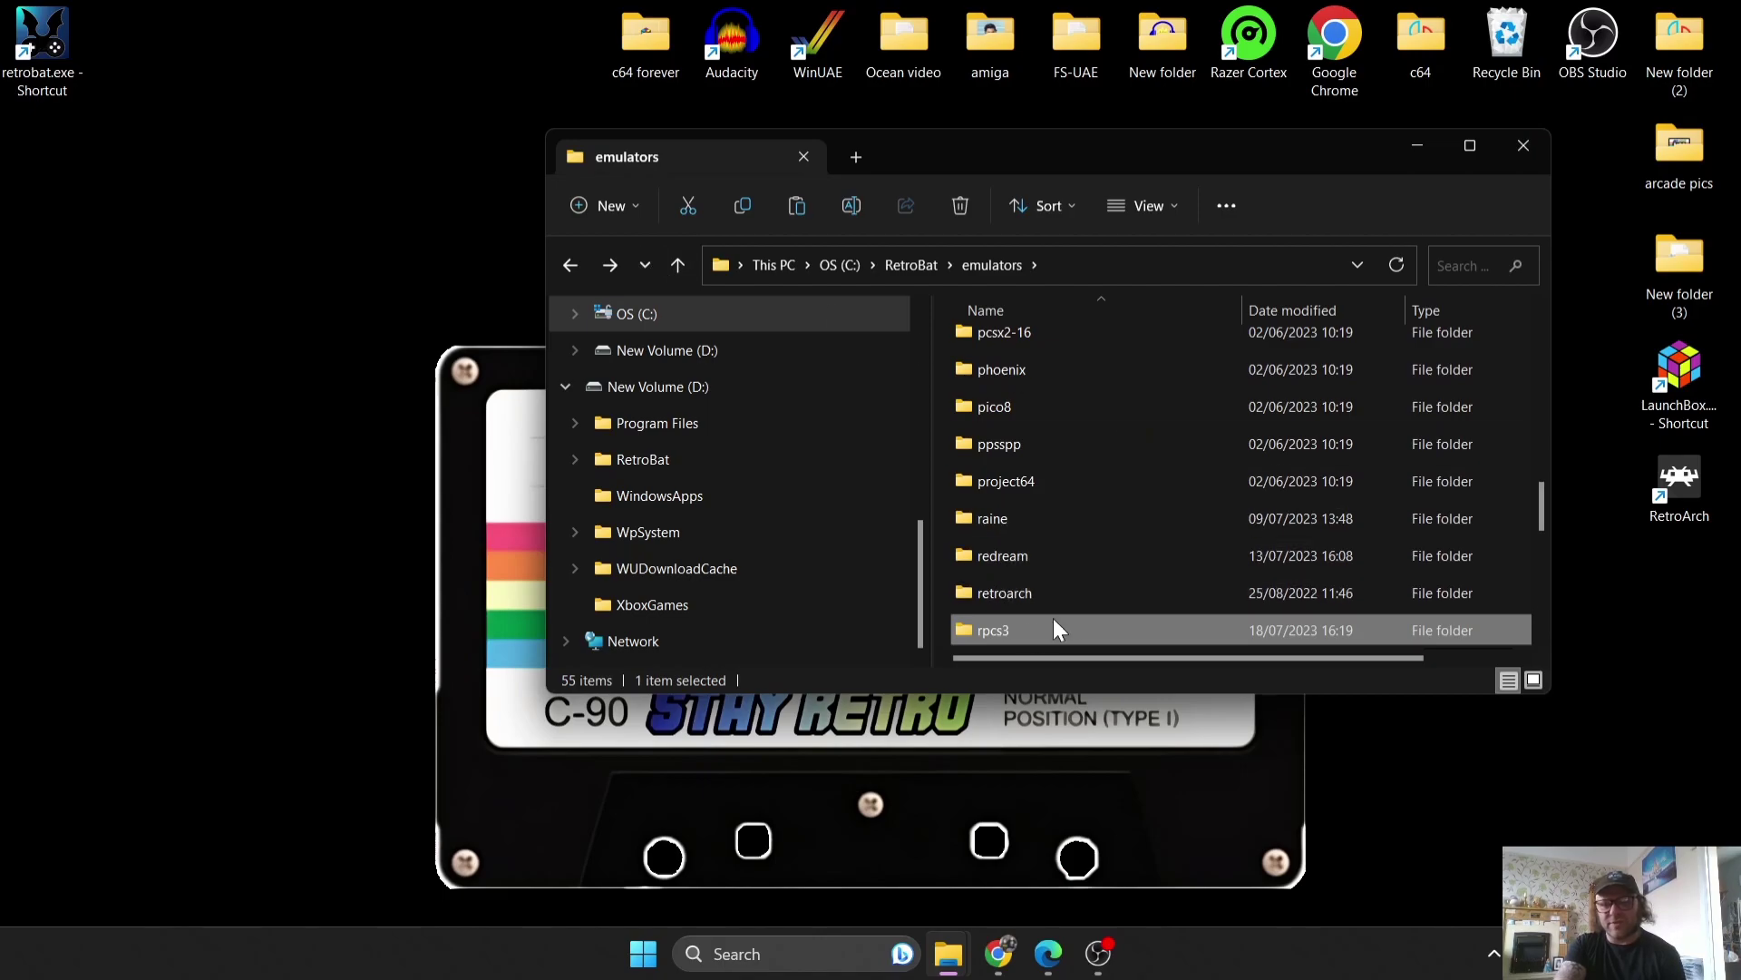
double_click(1029, 633)
drag(1544, 351, 1554, 595)
double_click(998, 453)
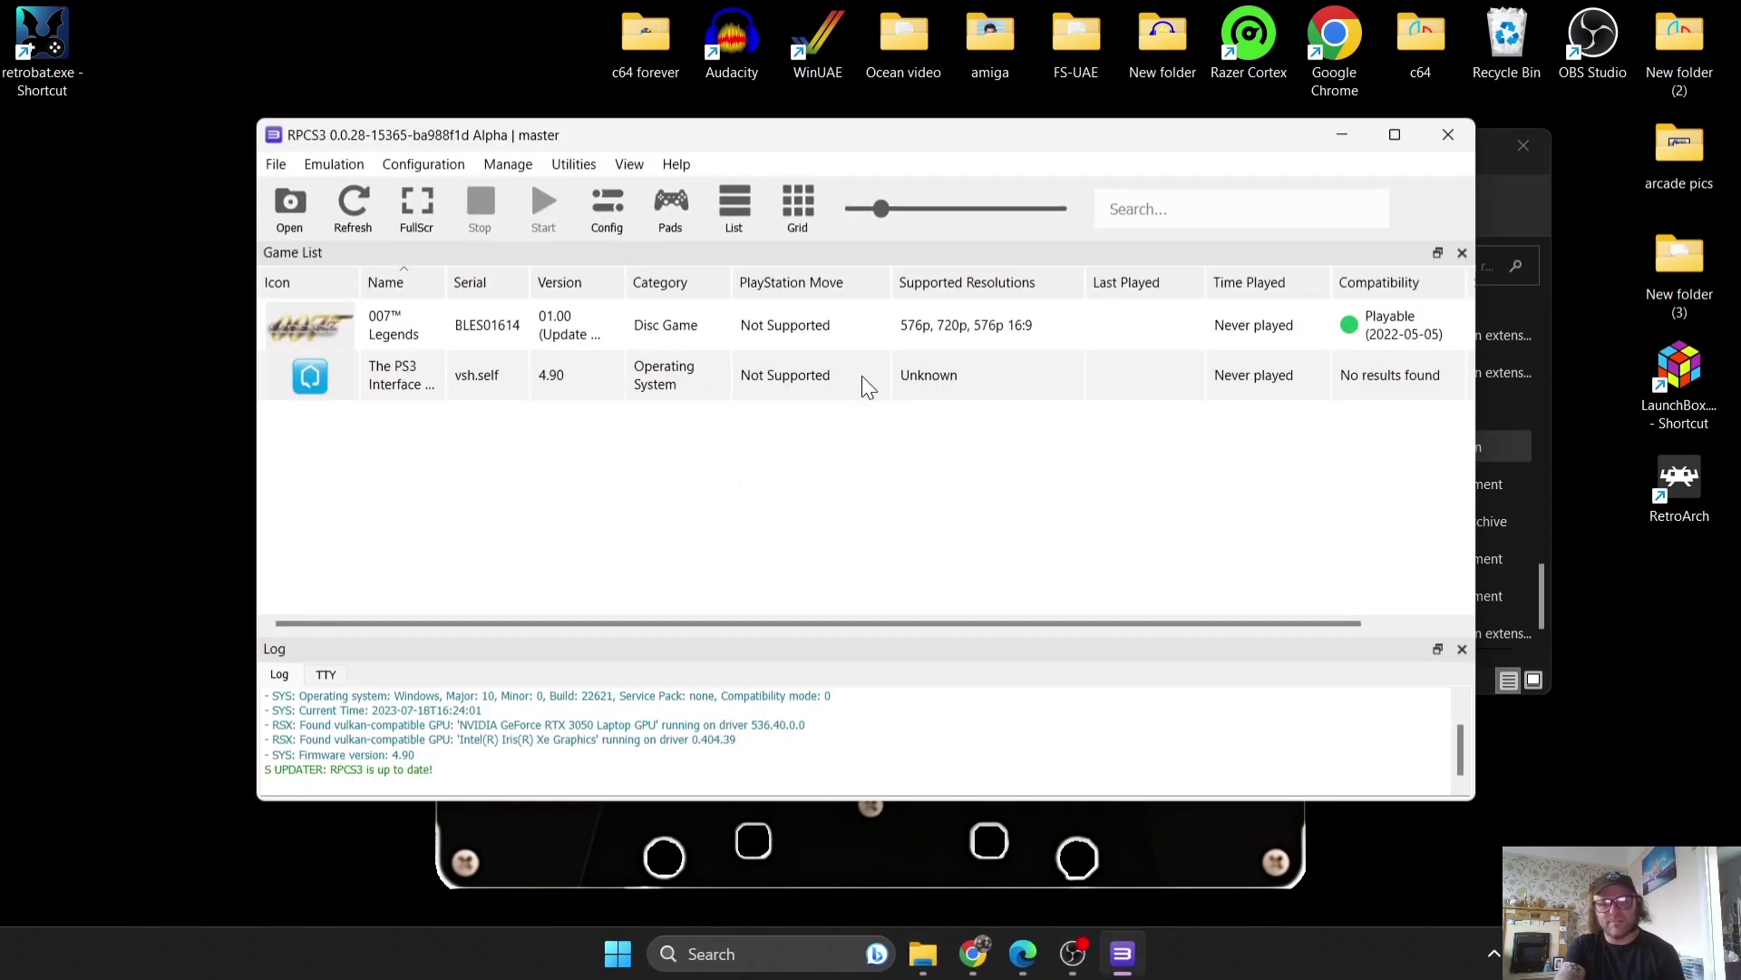
- Add the 007 Legends (Europe) (En,Fr,De) folder from rpcs3\games to the RPCS3 game list
click(827, 323)
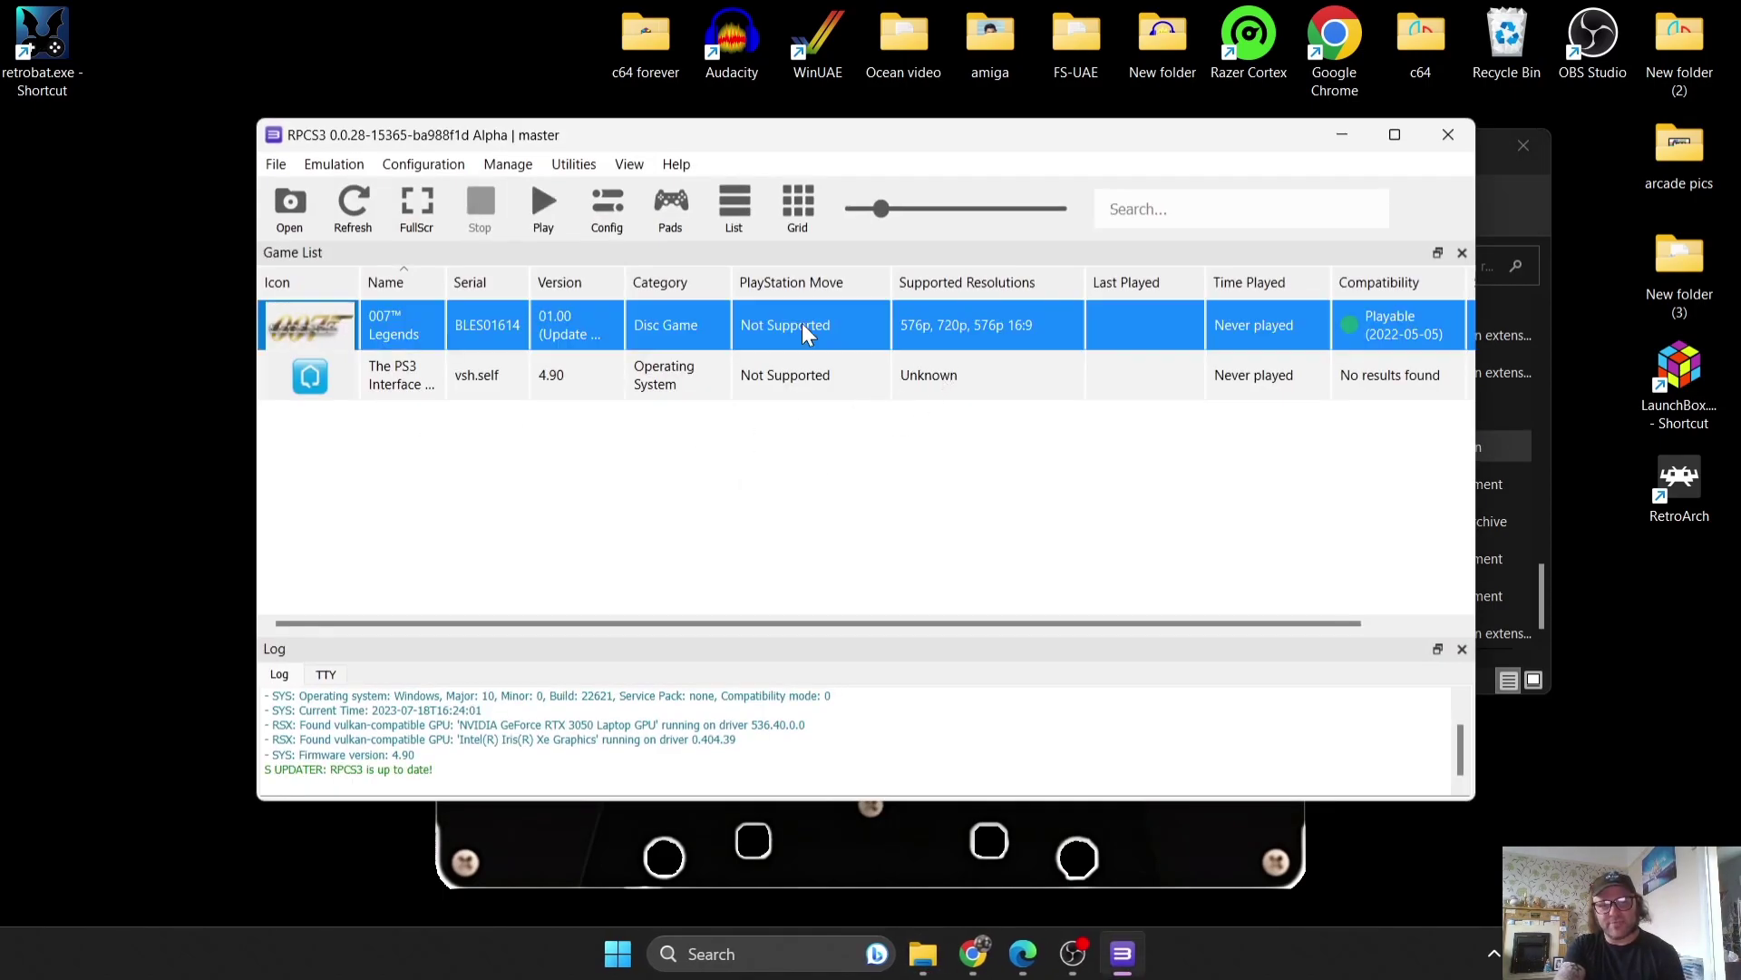
click(410, 318)
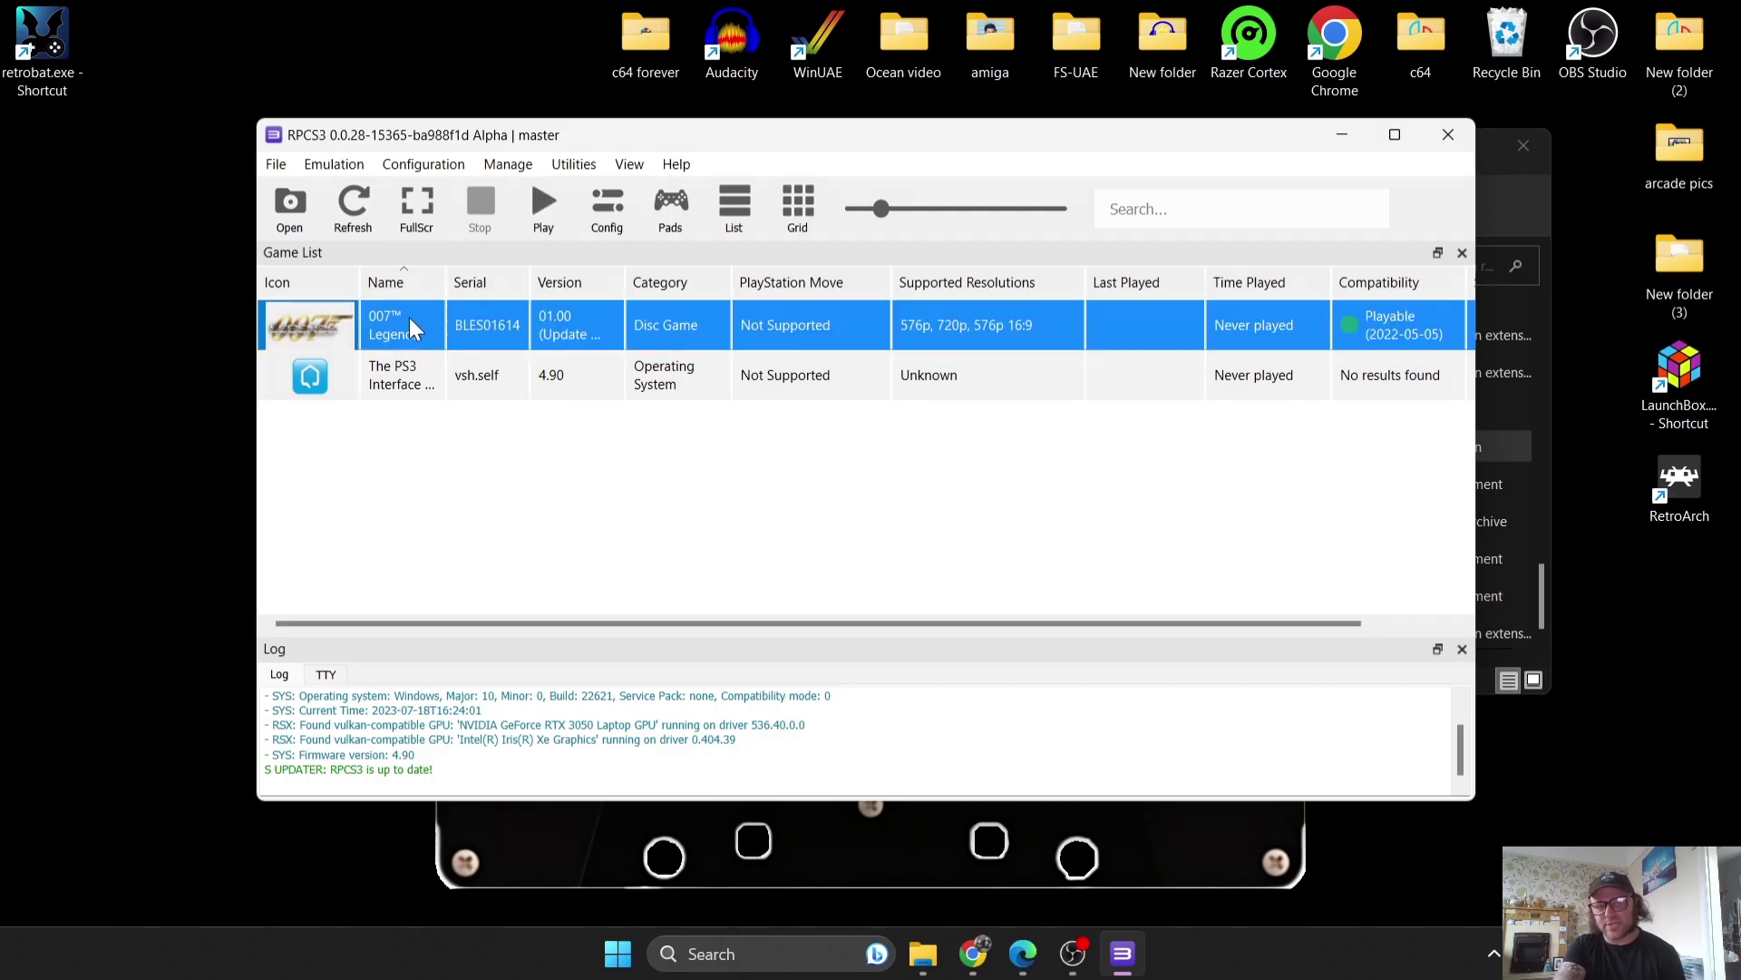
click(275, 164)
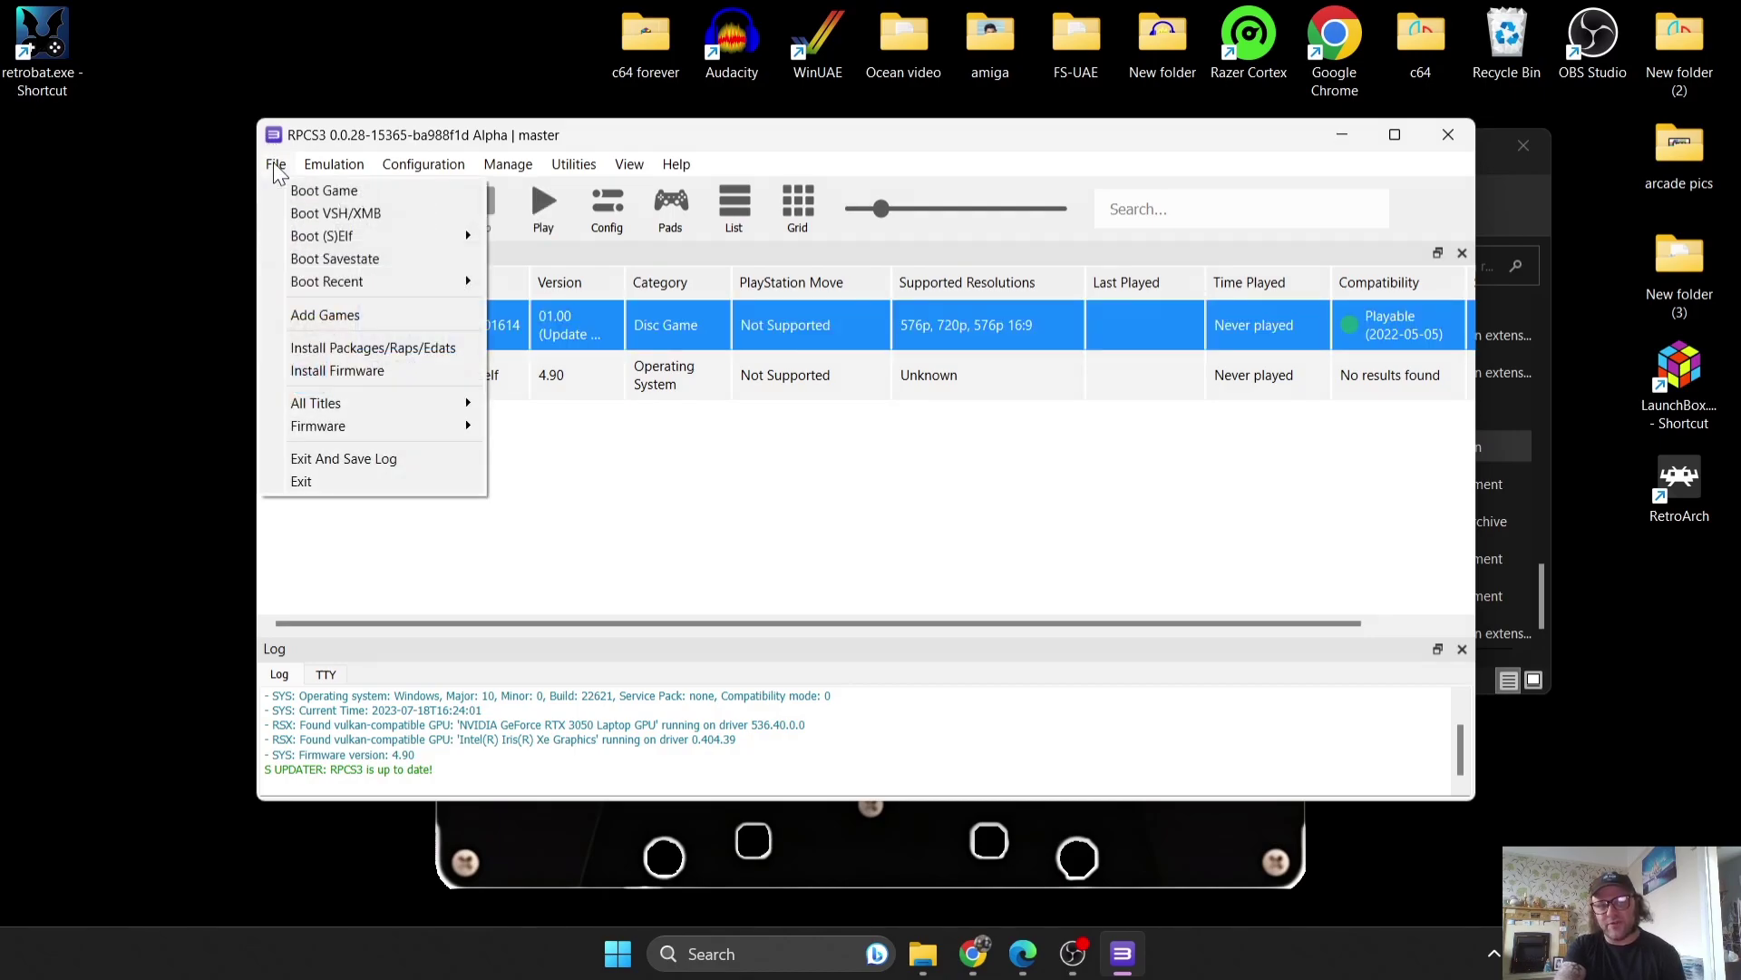
click(331, 315)
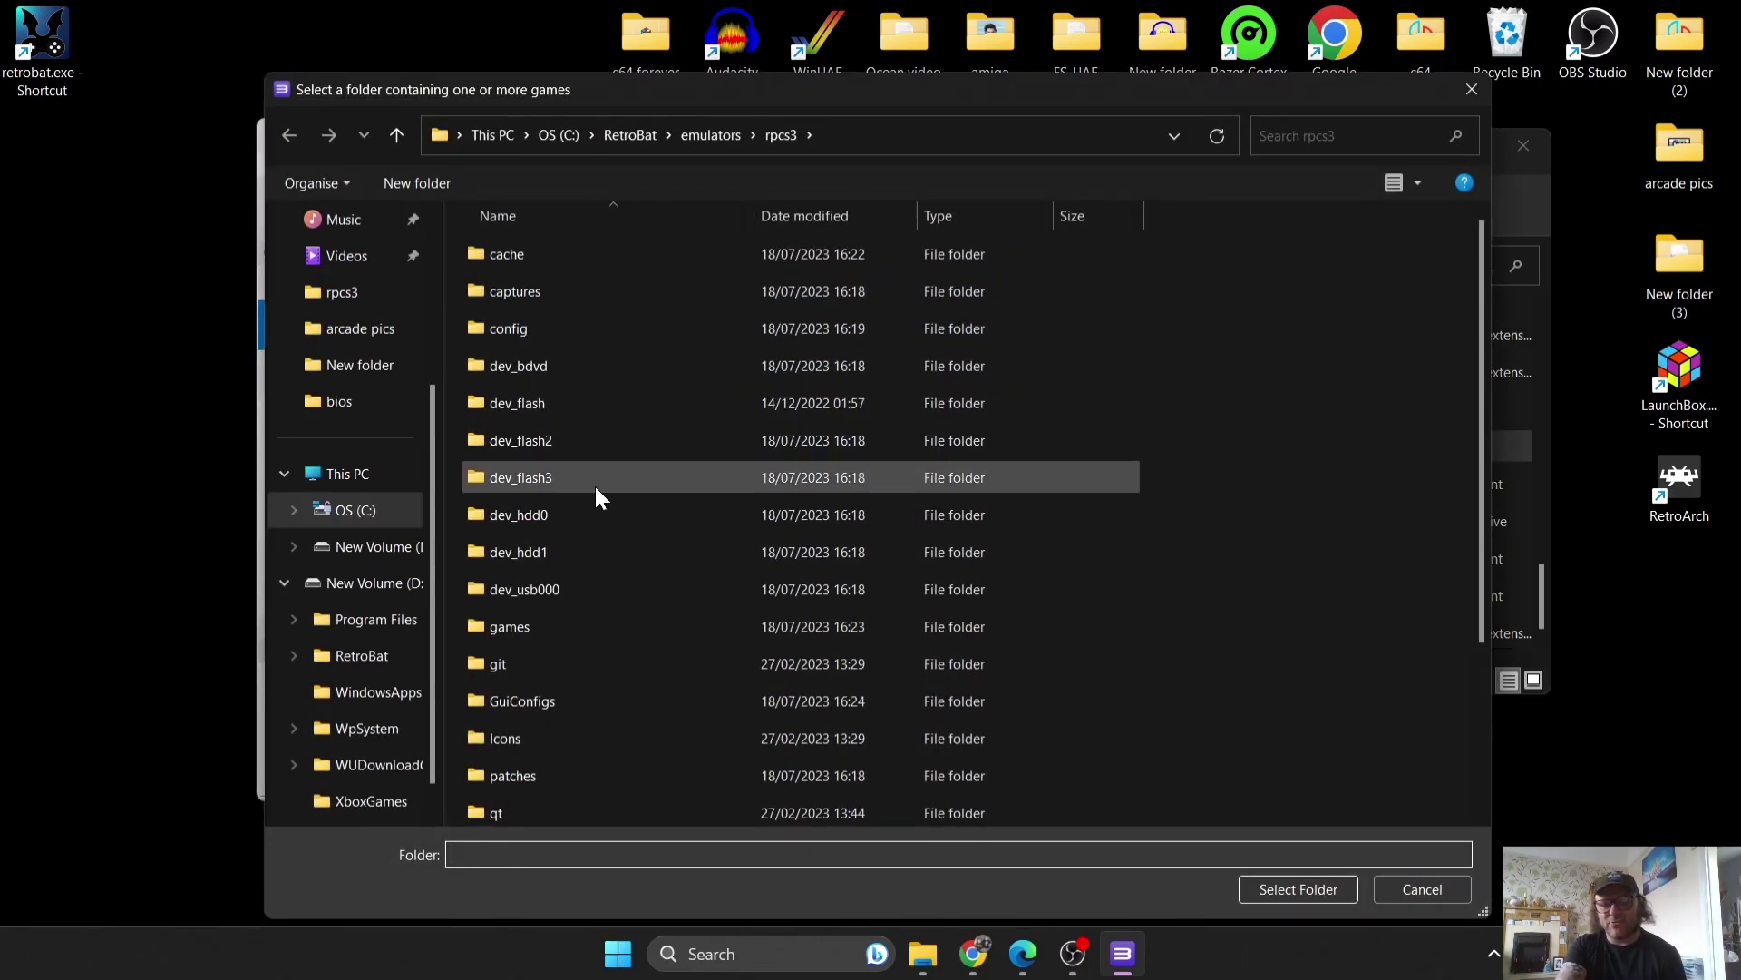
double_click(579, 626)
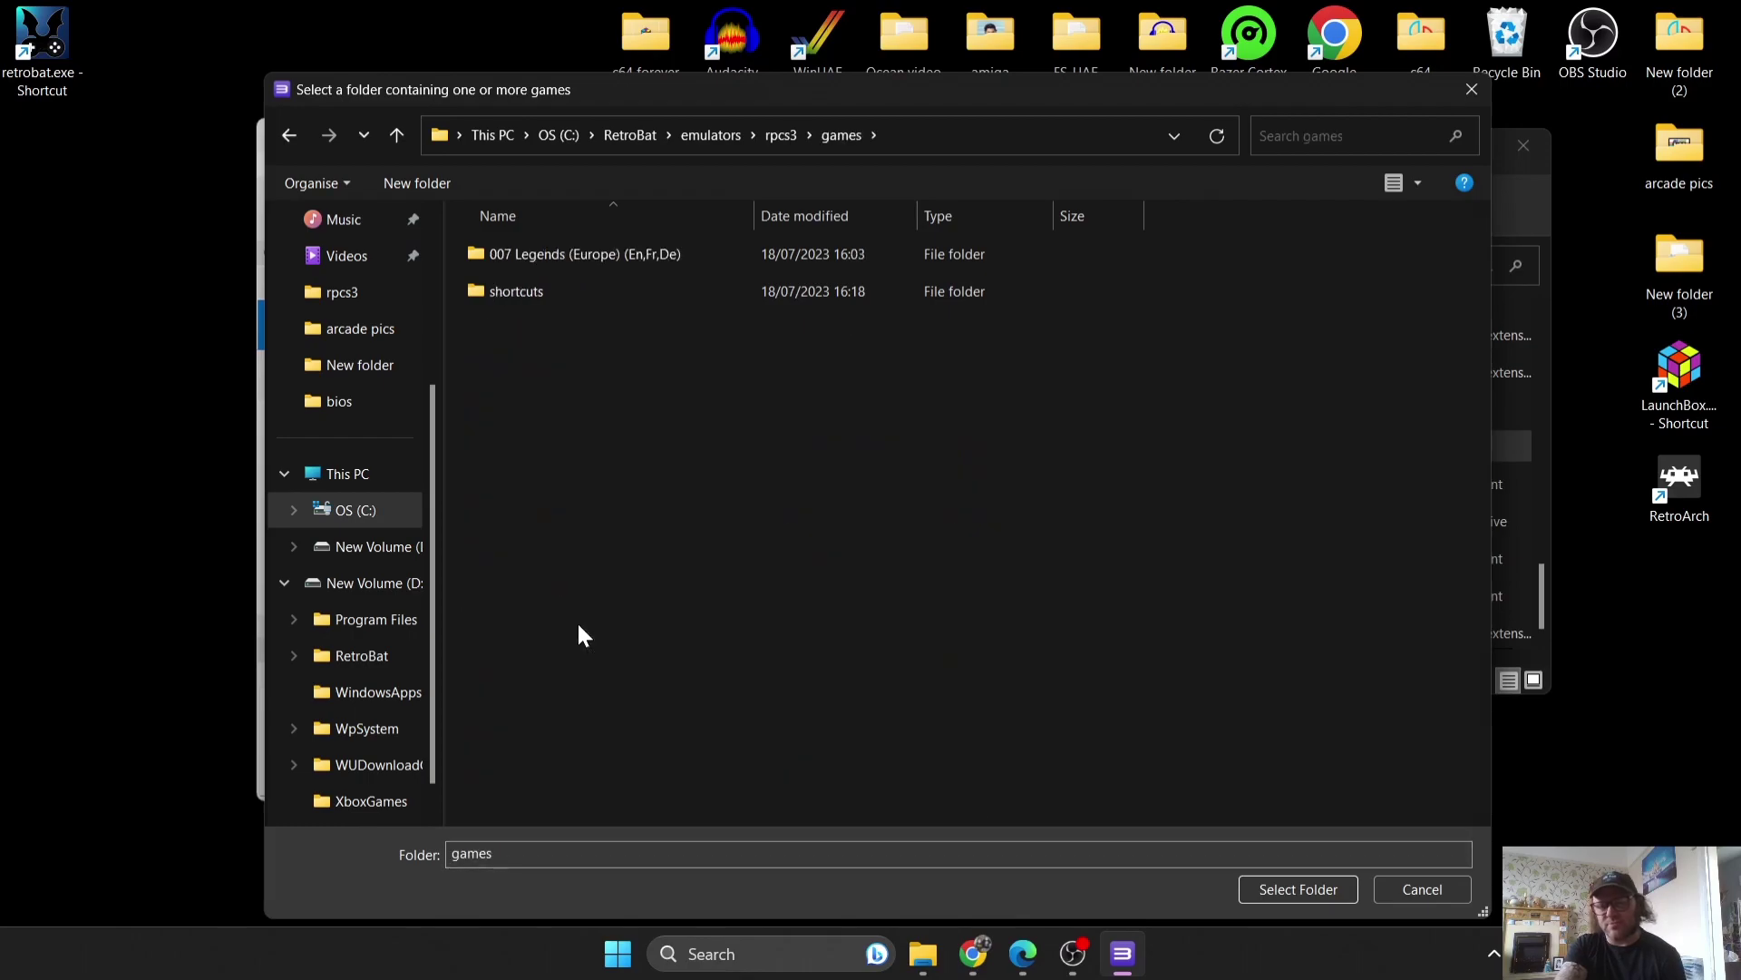
click(665, 252)
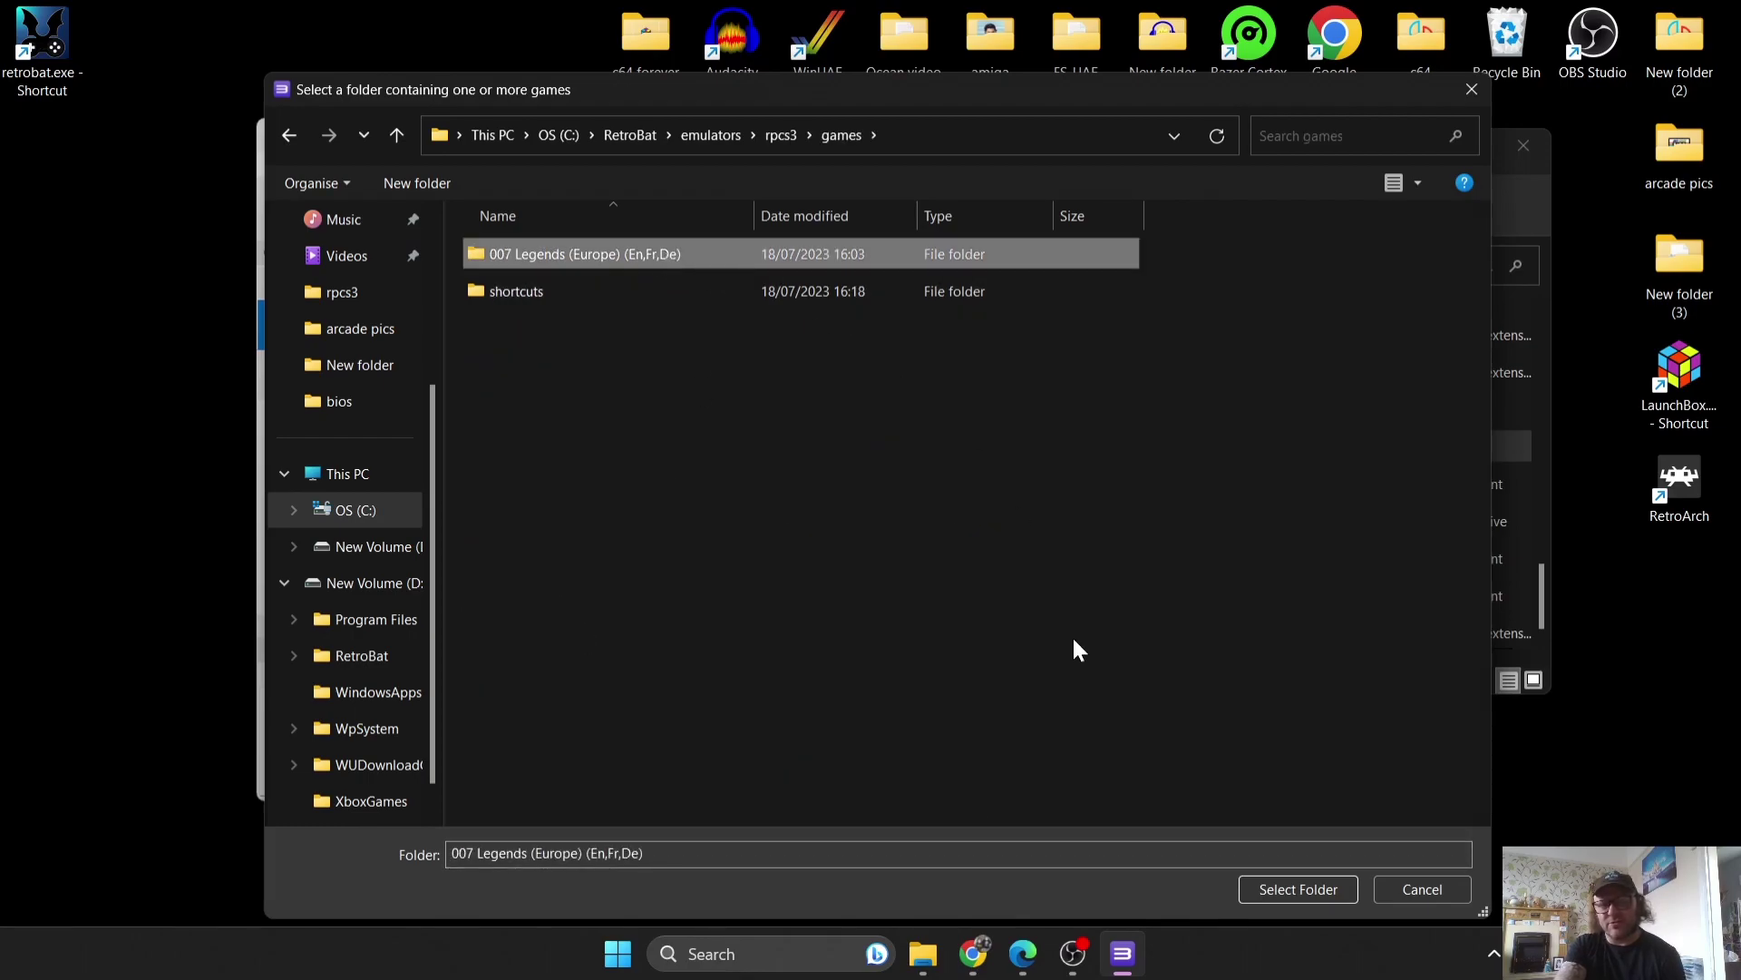
click(1288, 887)
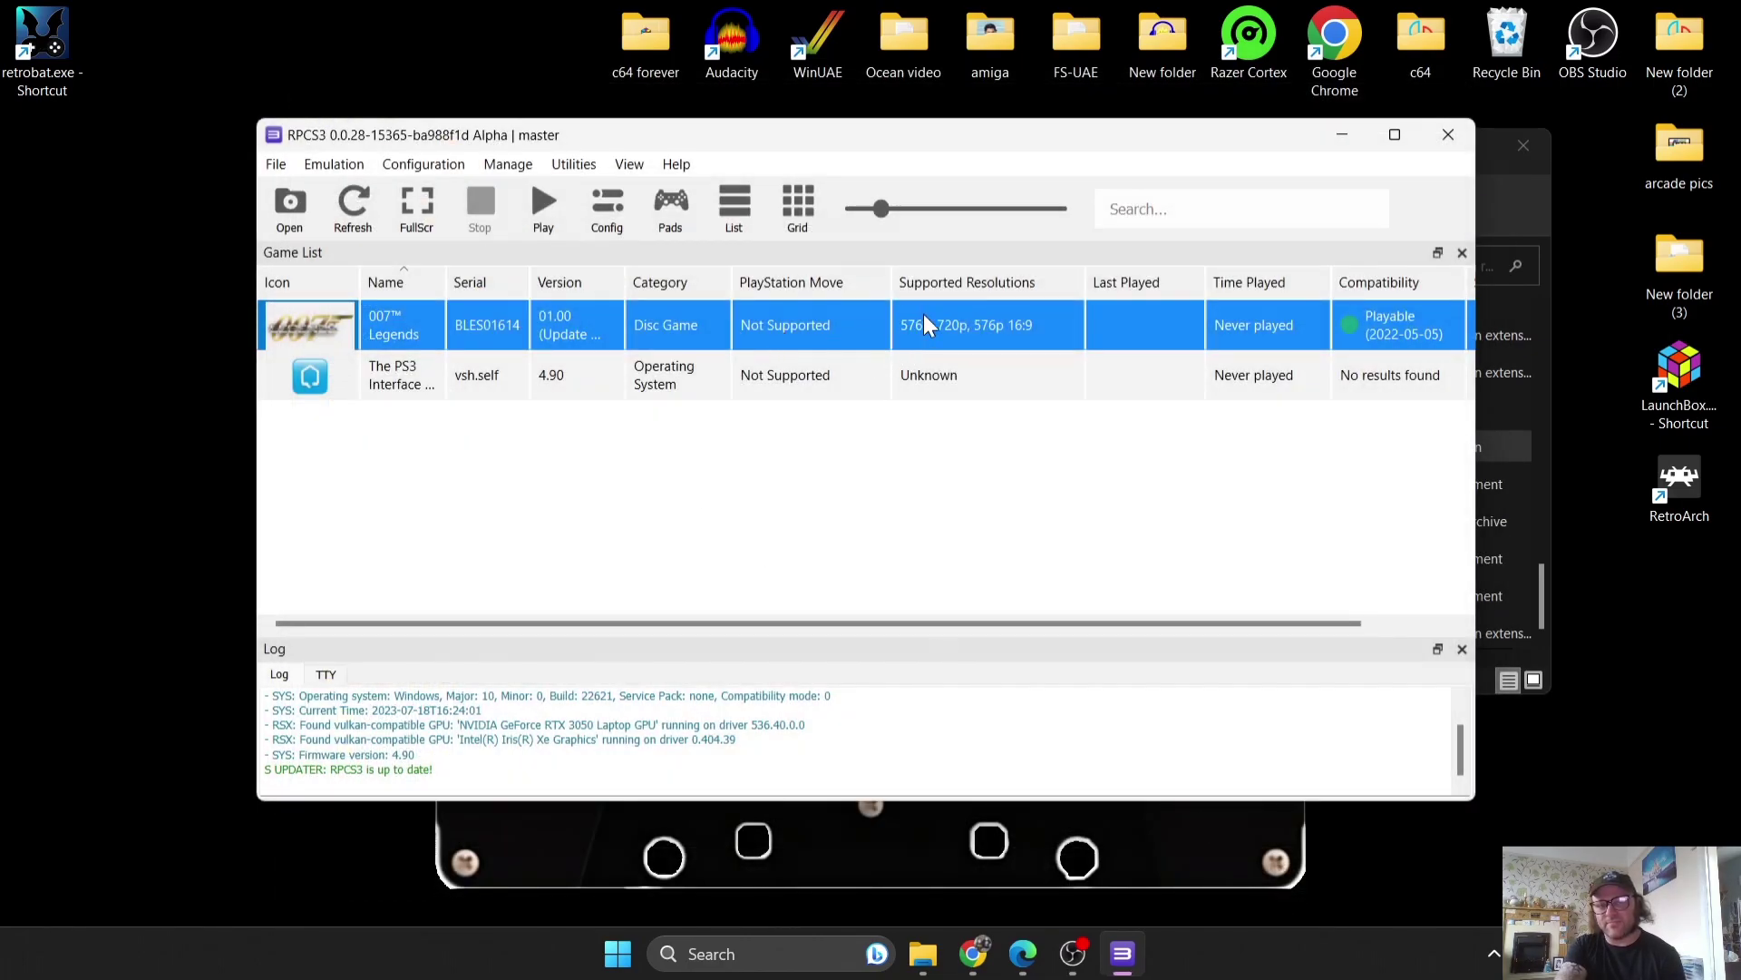
click(784, 432)
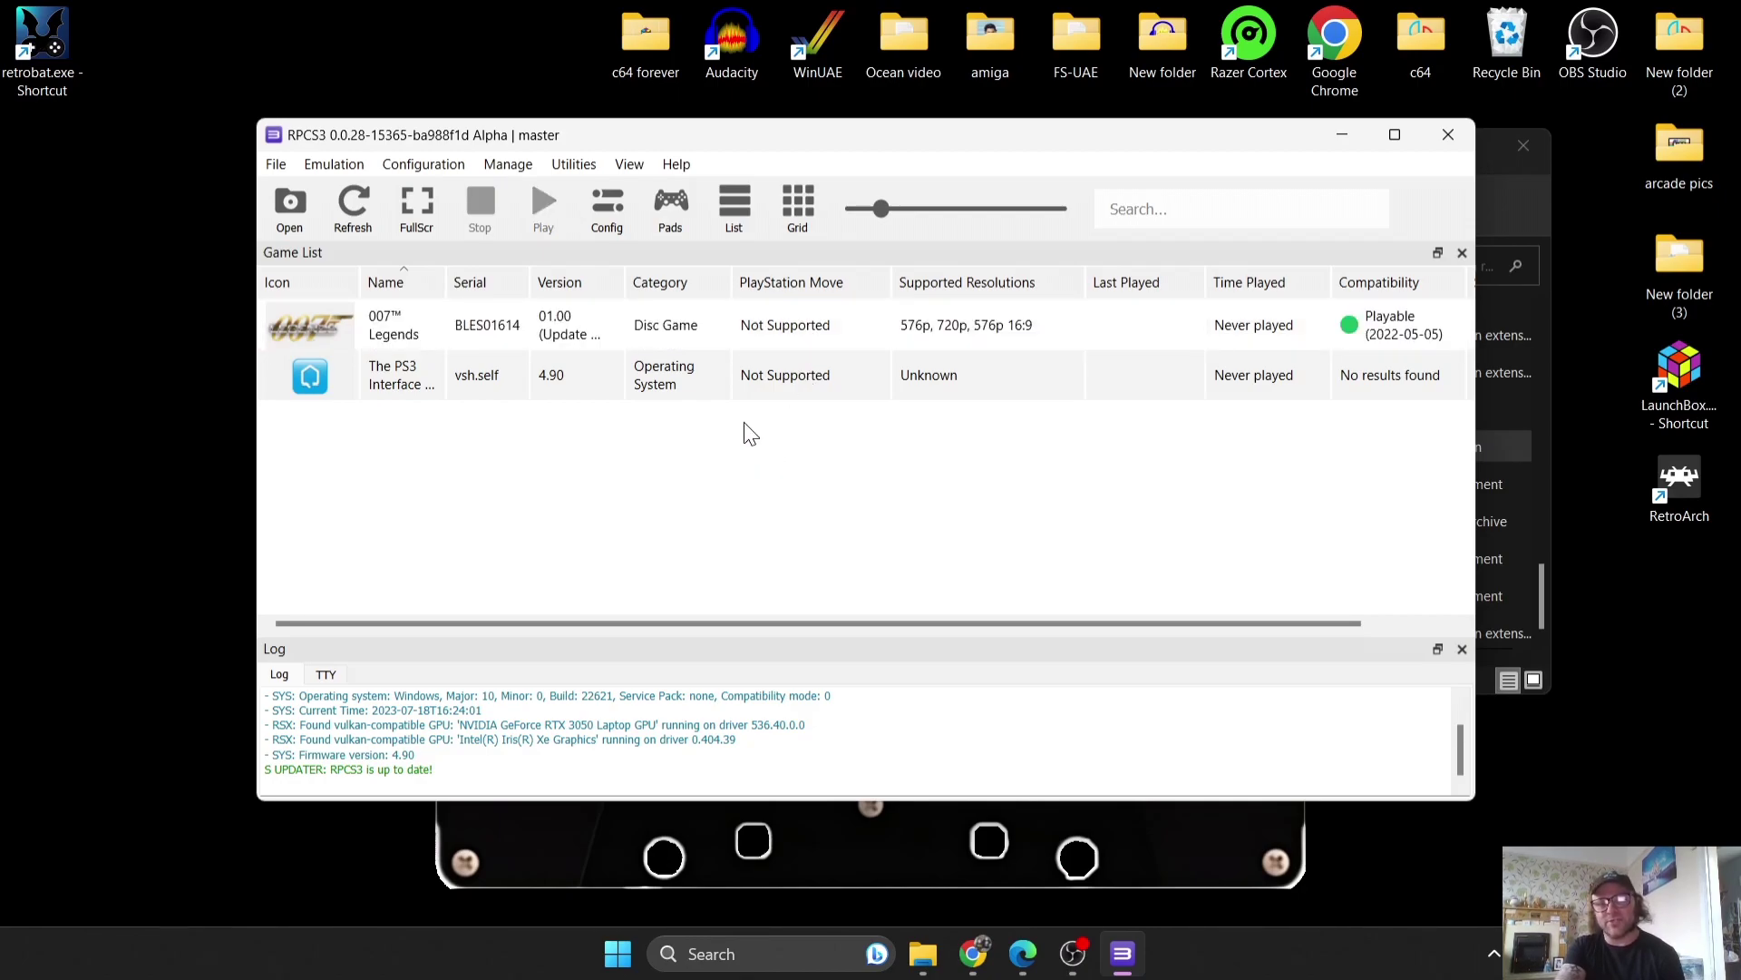
- Reposition the RPCS3 window and widen the game list's Version column to fit the full version text of 007 Legends
drag(527, 141, 574, 167)
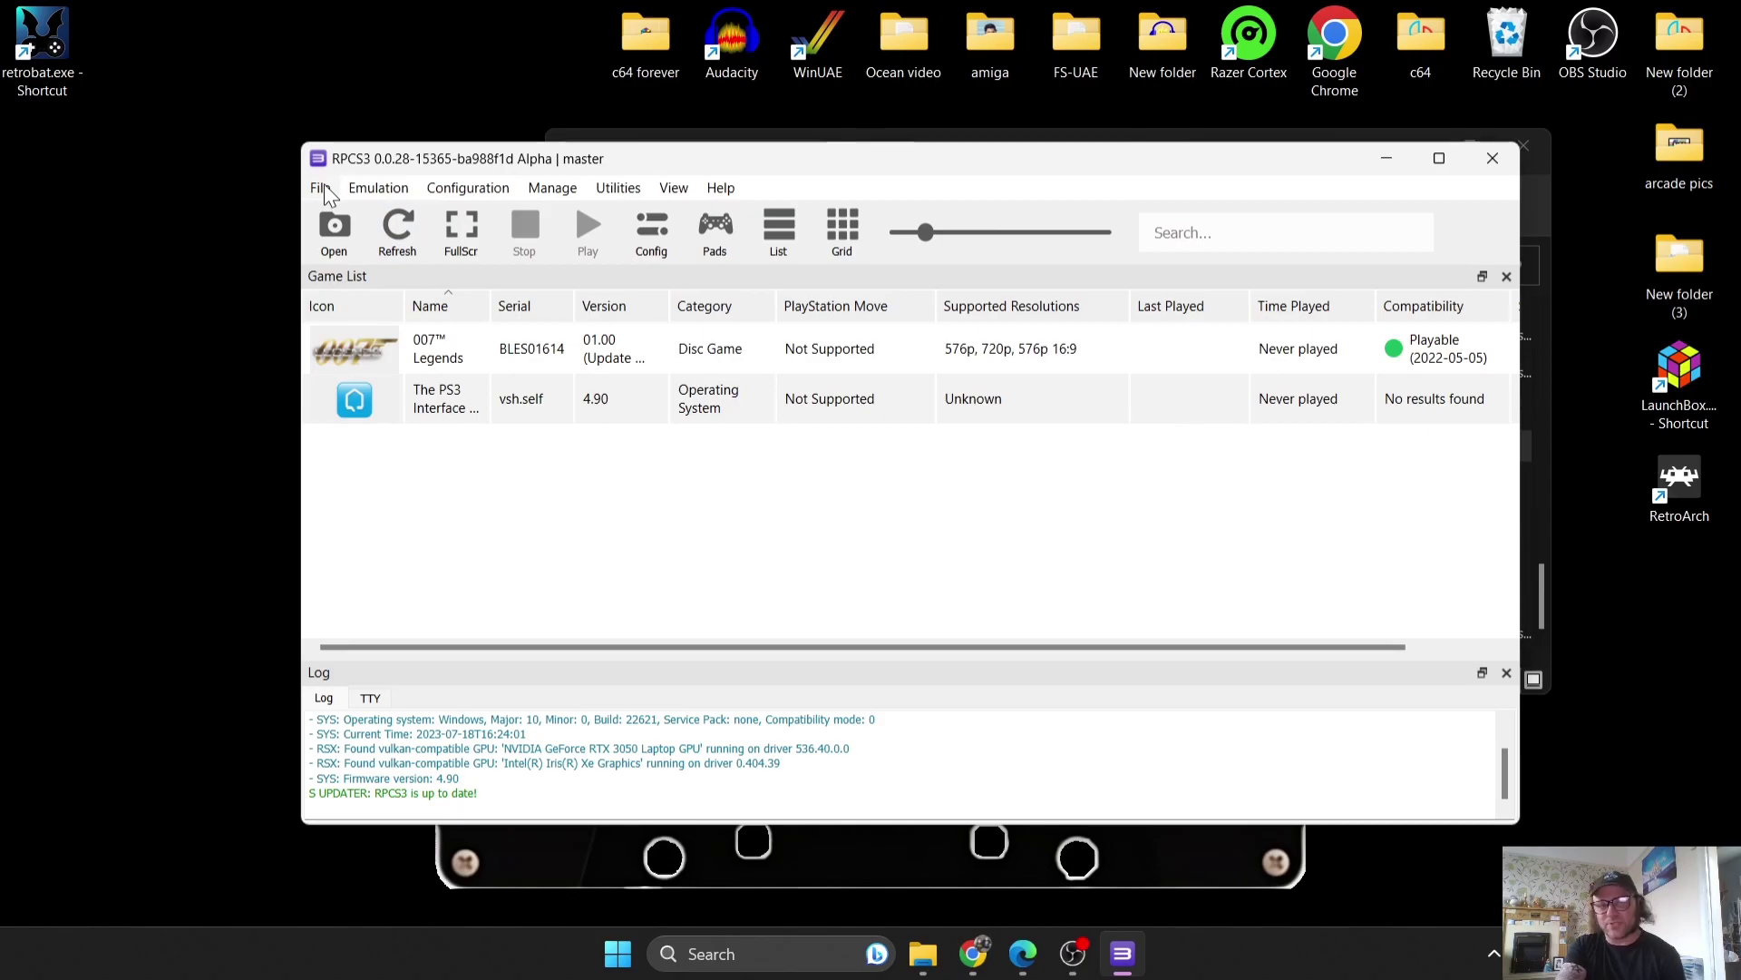
drag(549, 168, 647, 99)
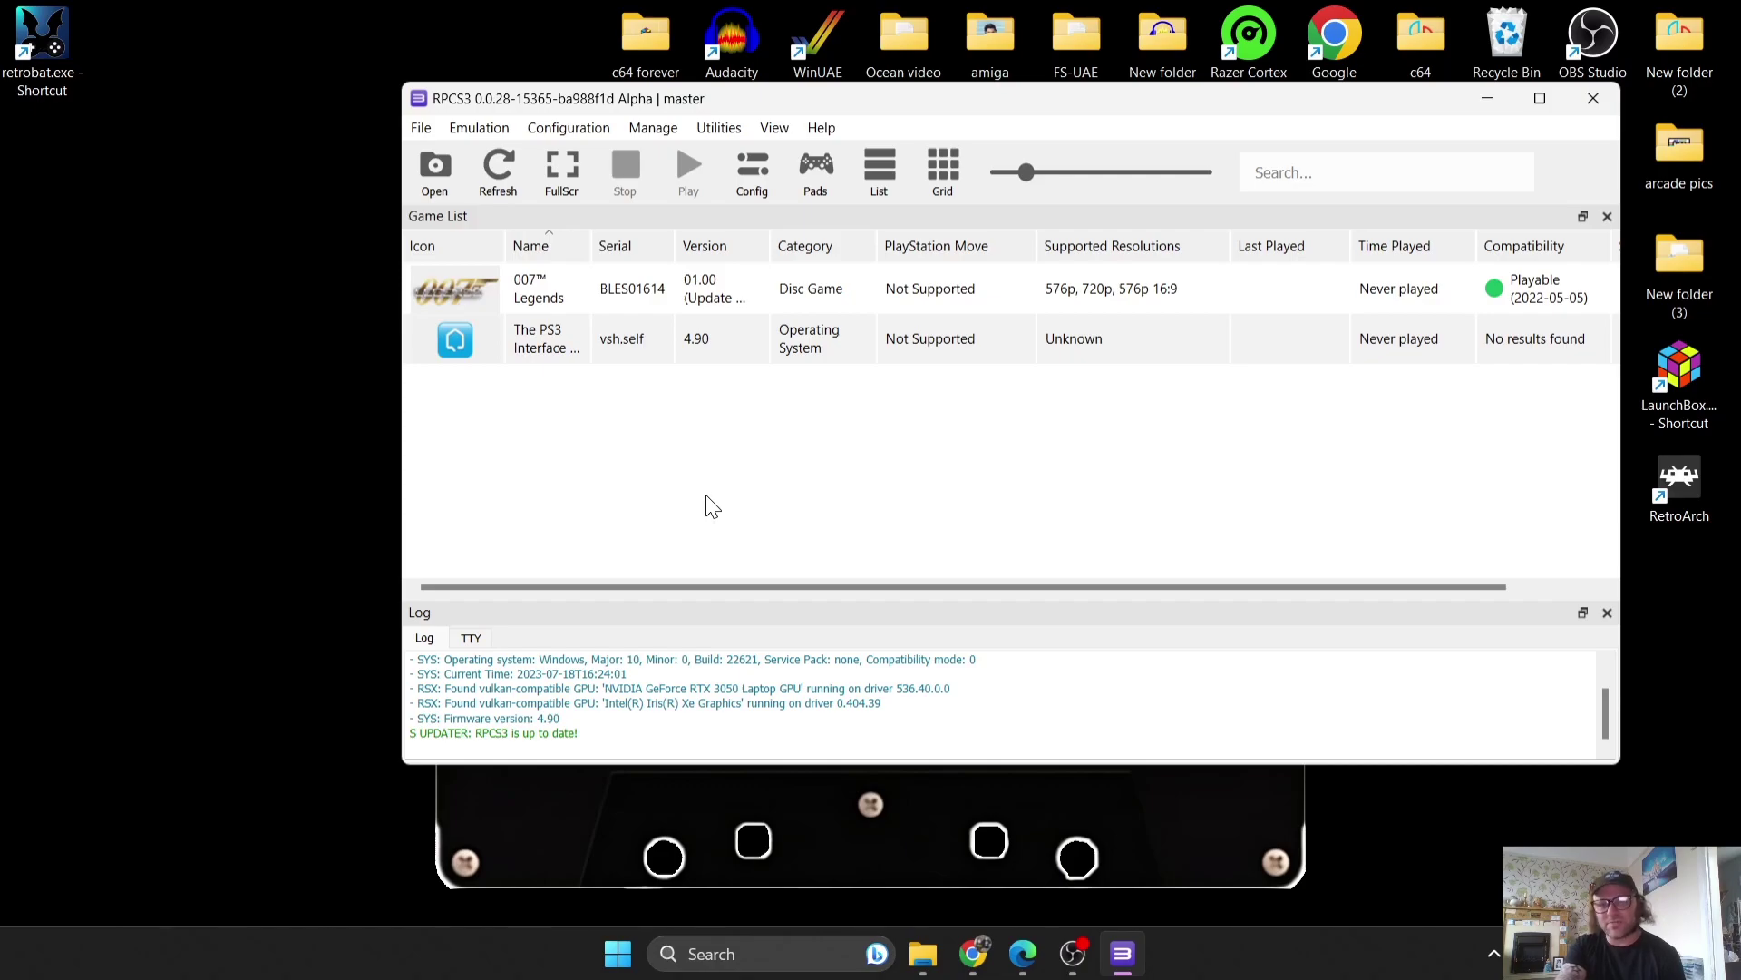
drag(767, 241, 959, 289)
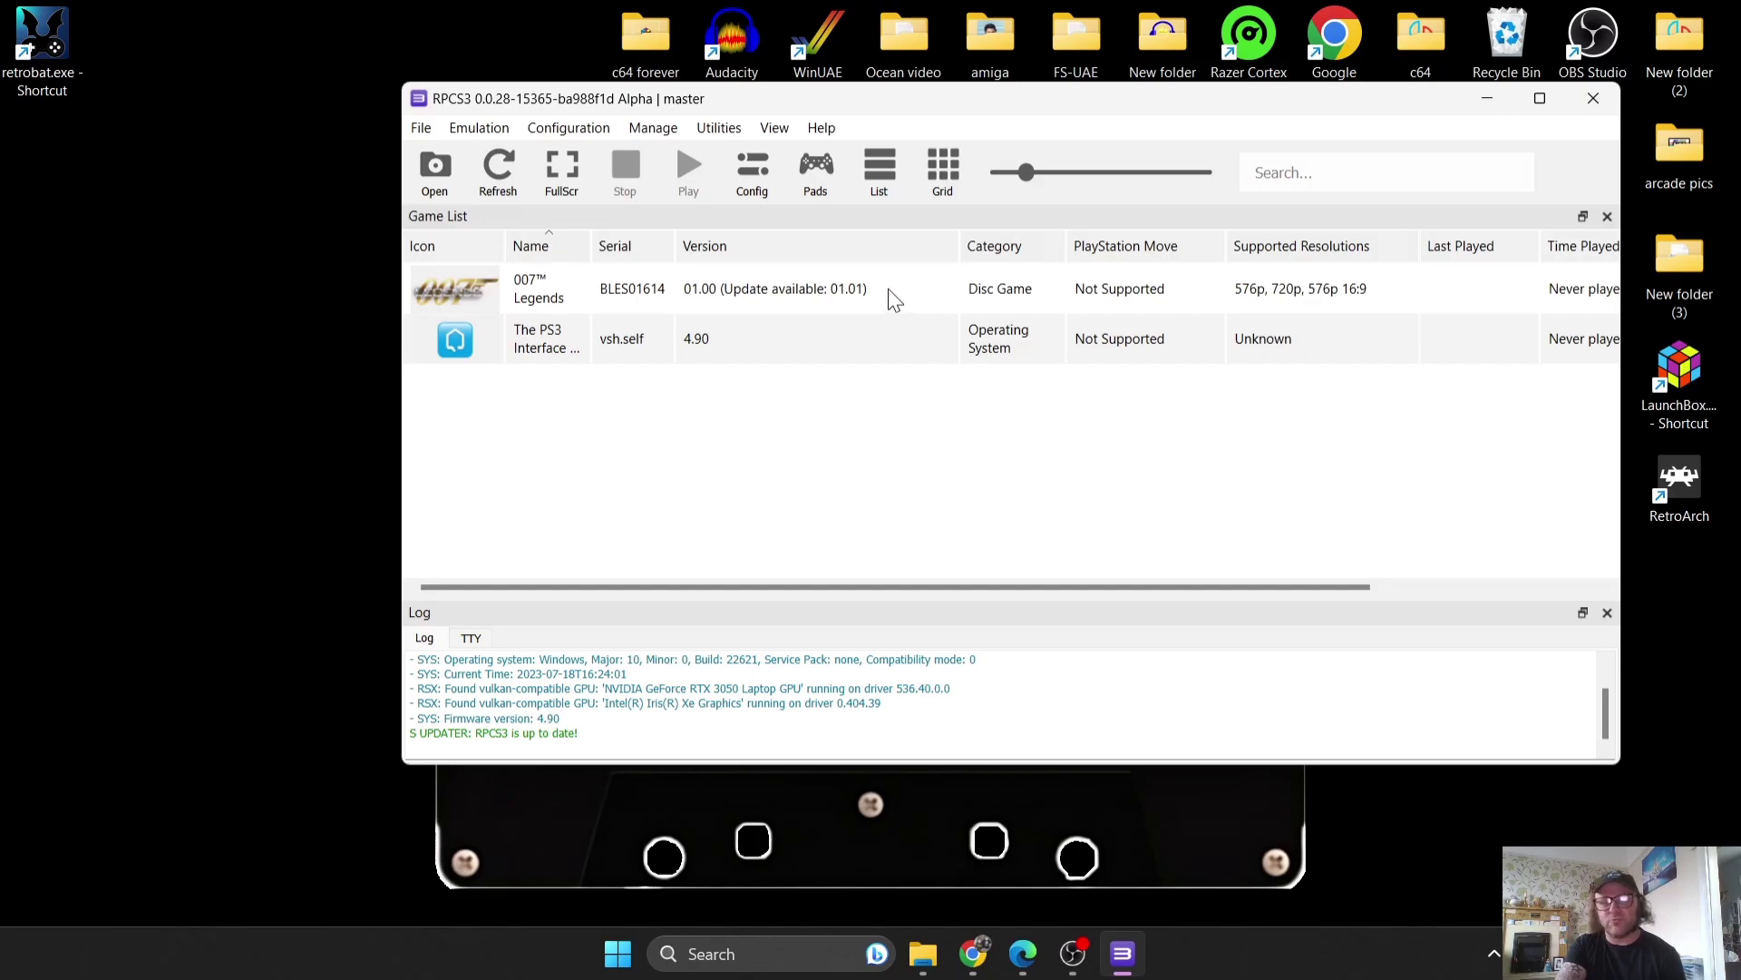
- Install the package EP0002-BLES01614_00-007LEGENDSPATCH1-A0101-V0100-PE.pkg from the games folder without adding desktop or Start menu shortcuts
click(422, 128)
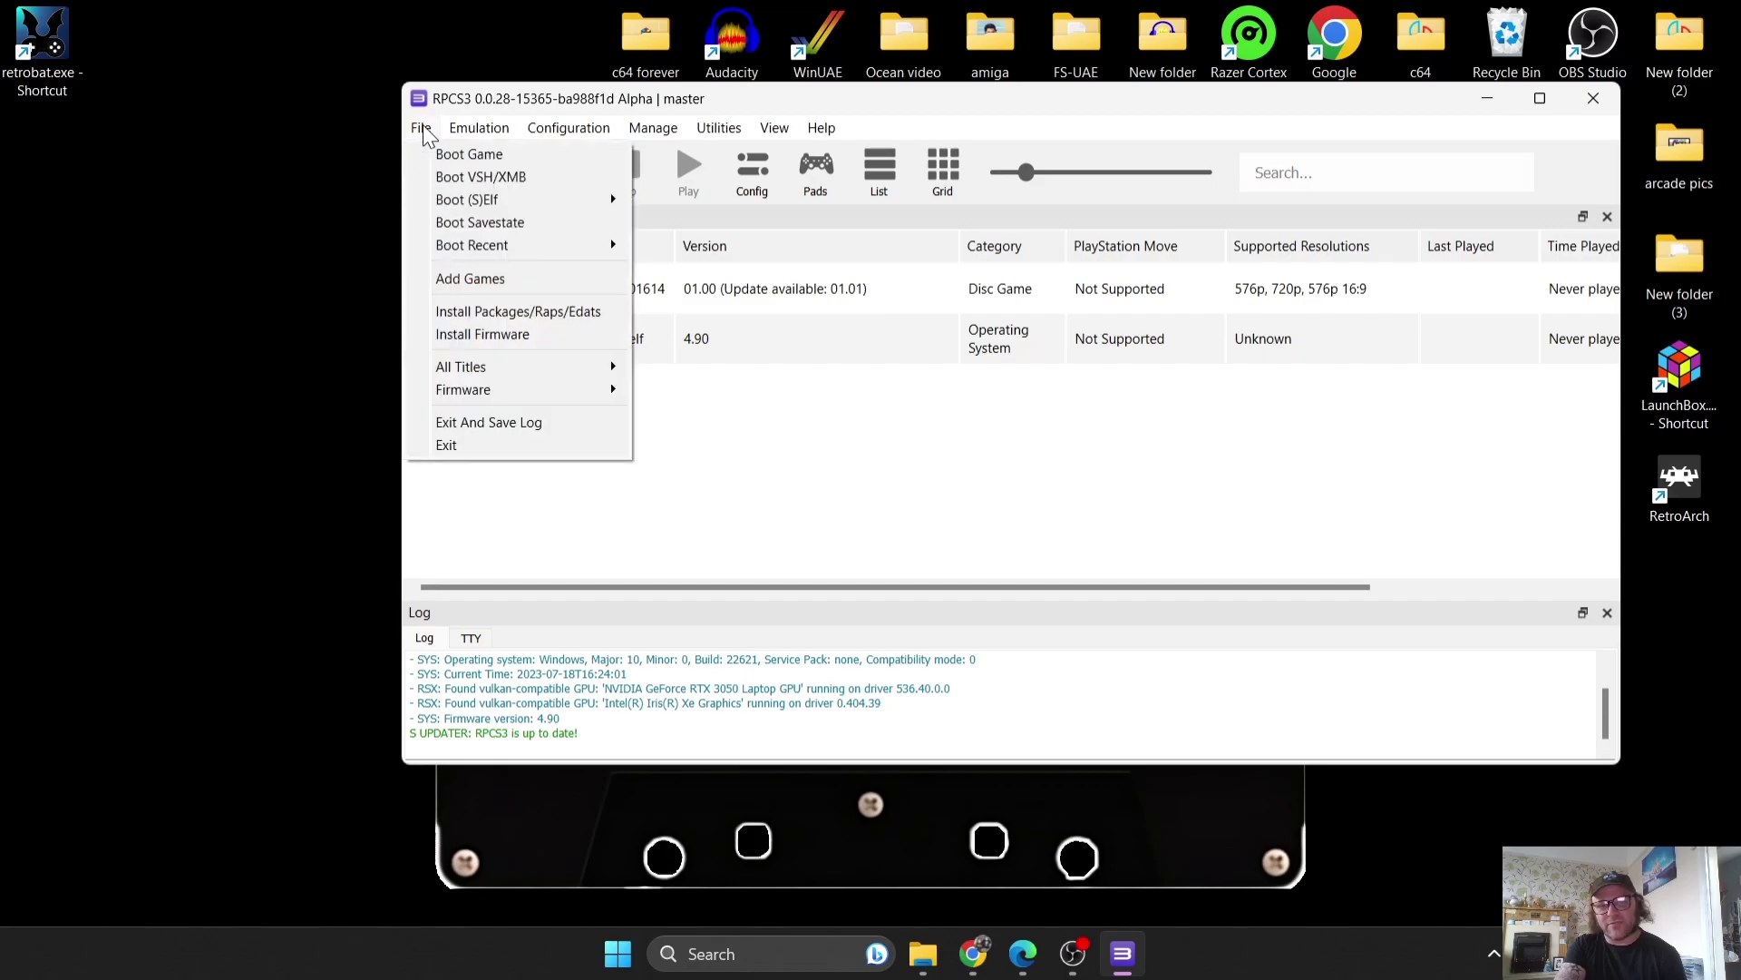
click(618, 309)
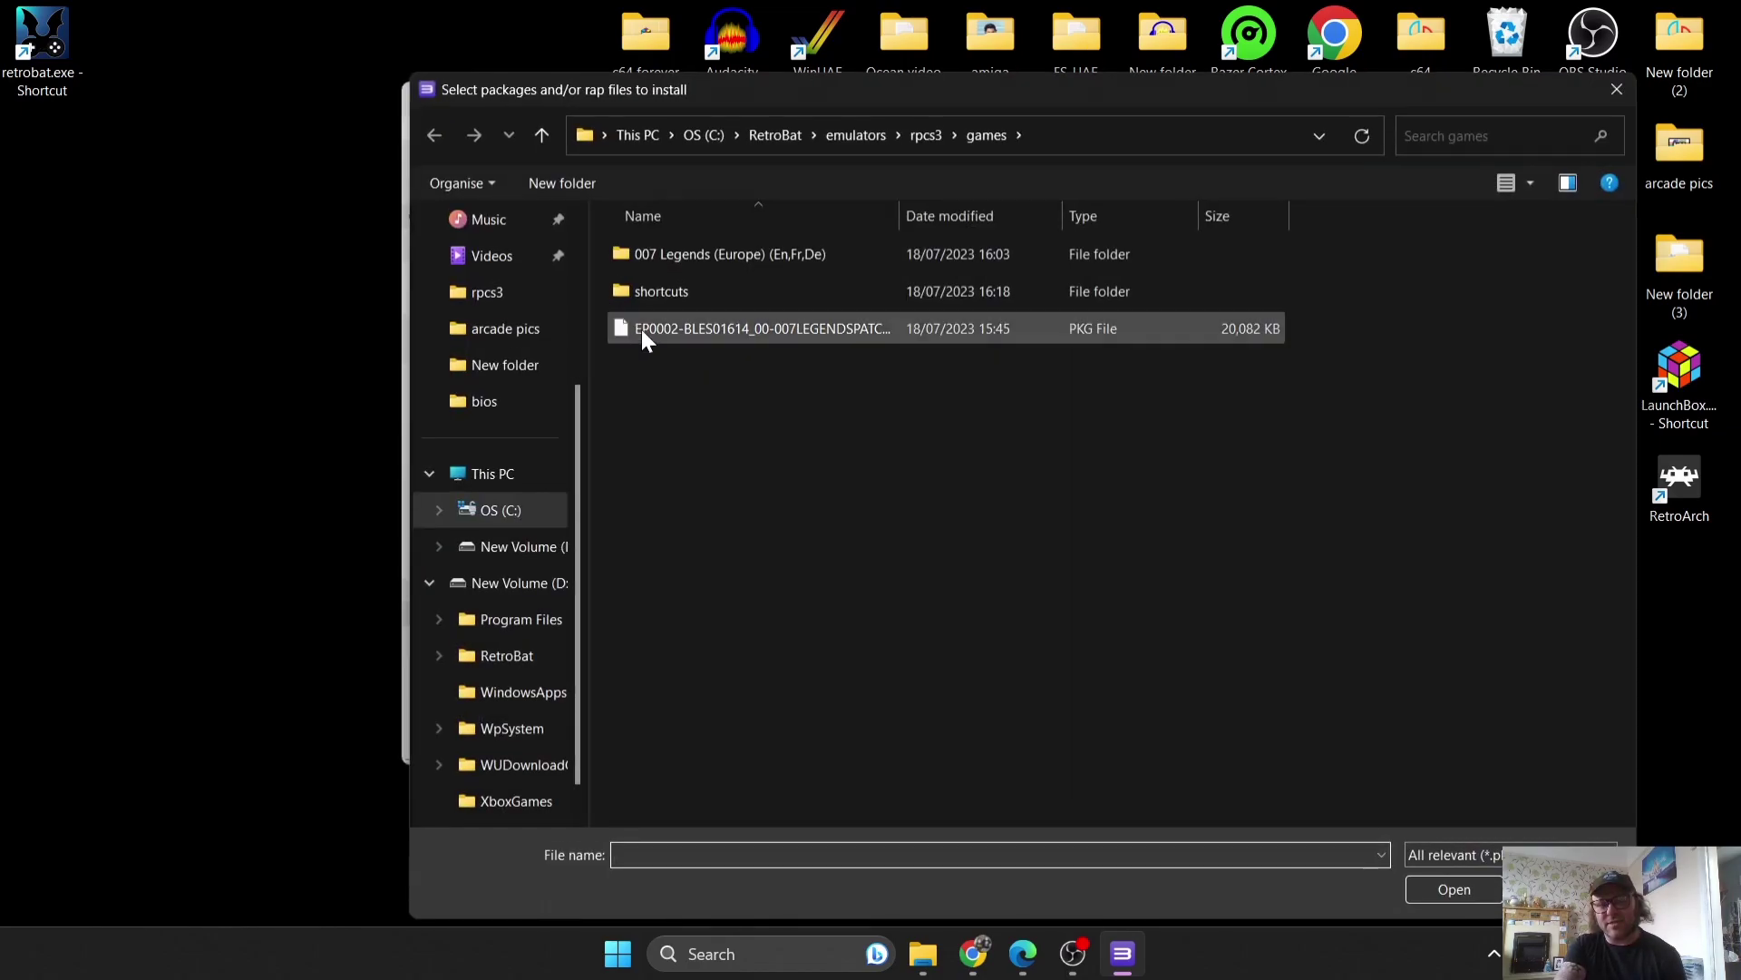
click(754, 328)
double_click(753, 328)
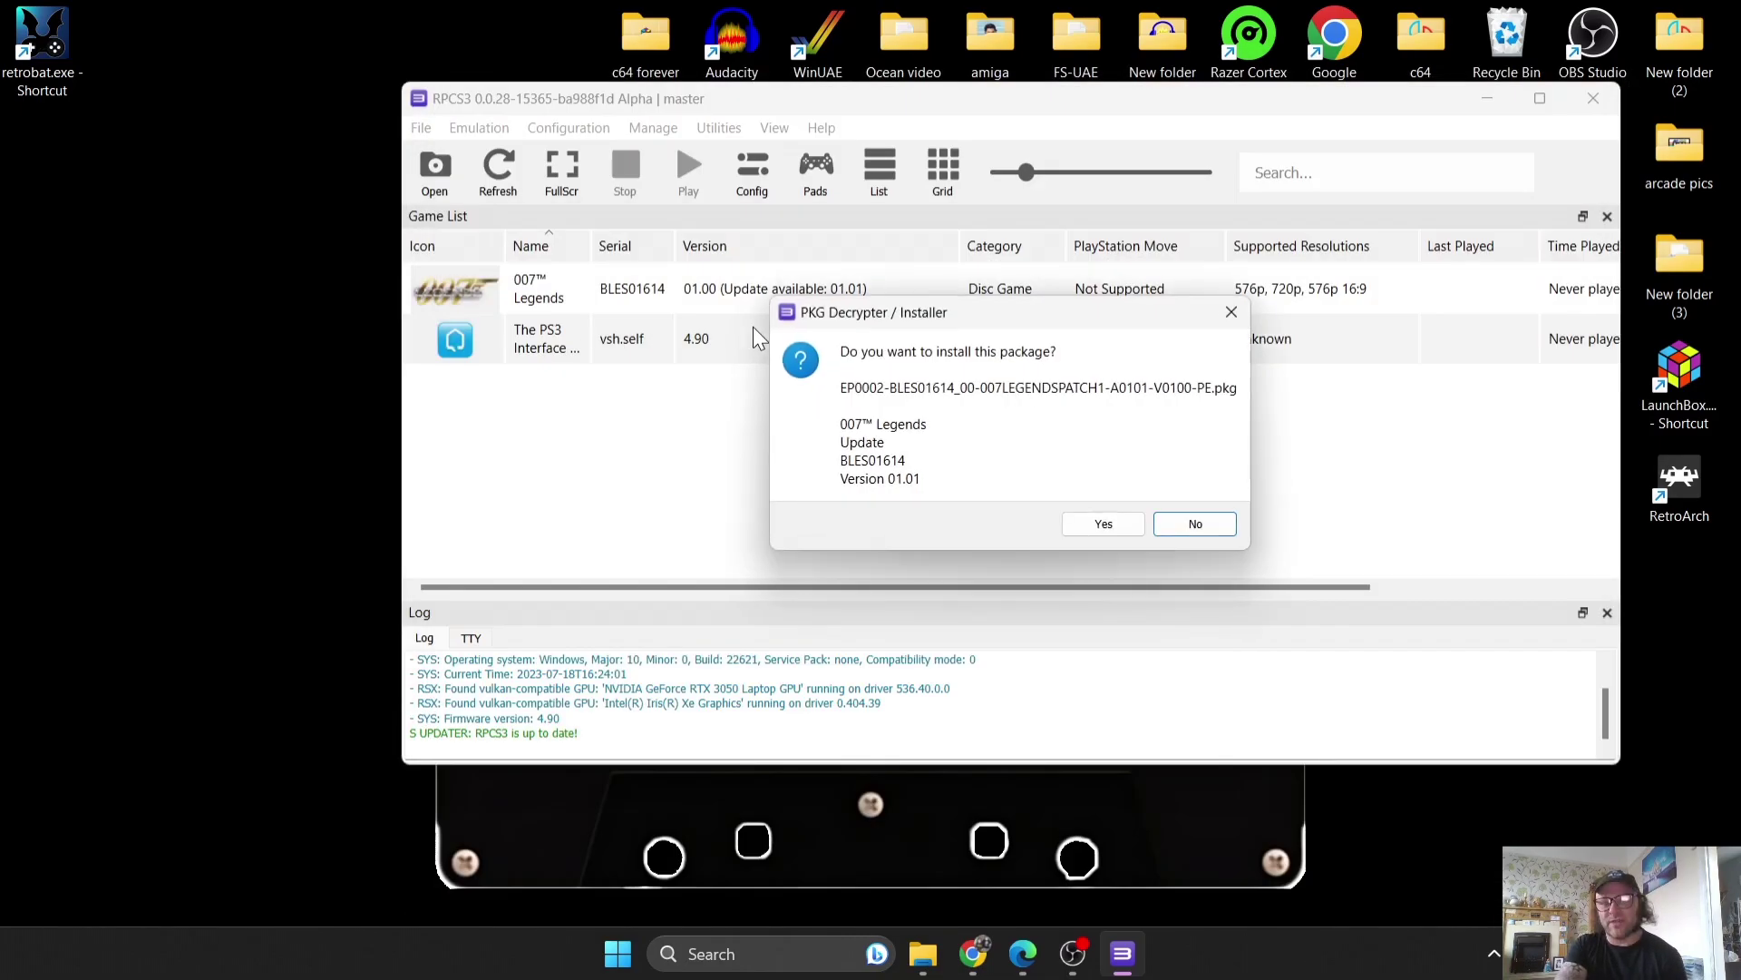
click(1101, 518)
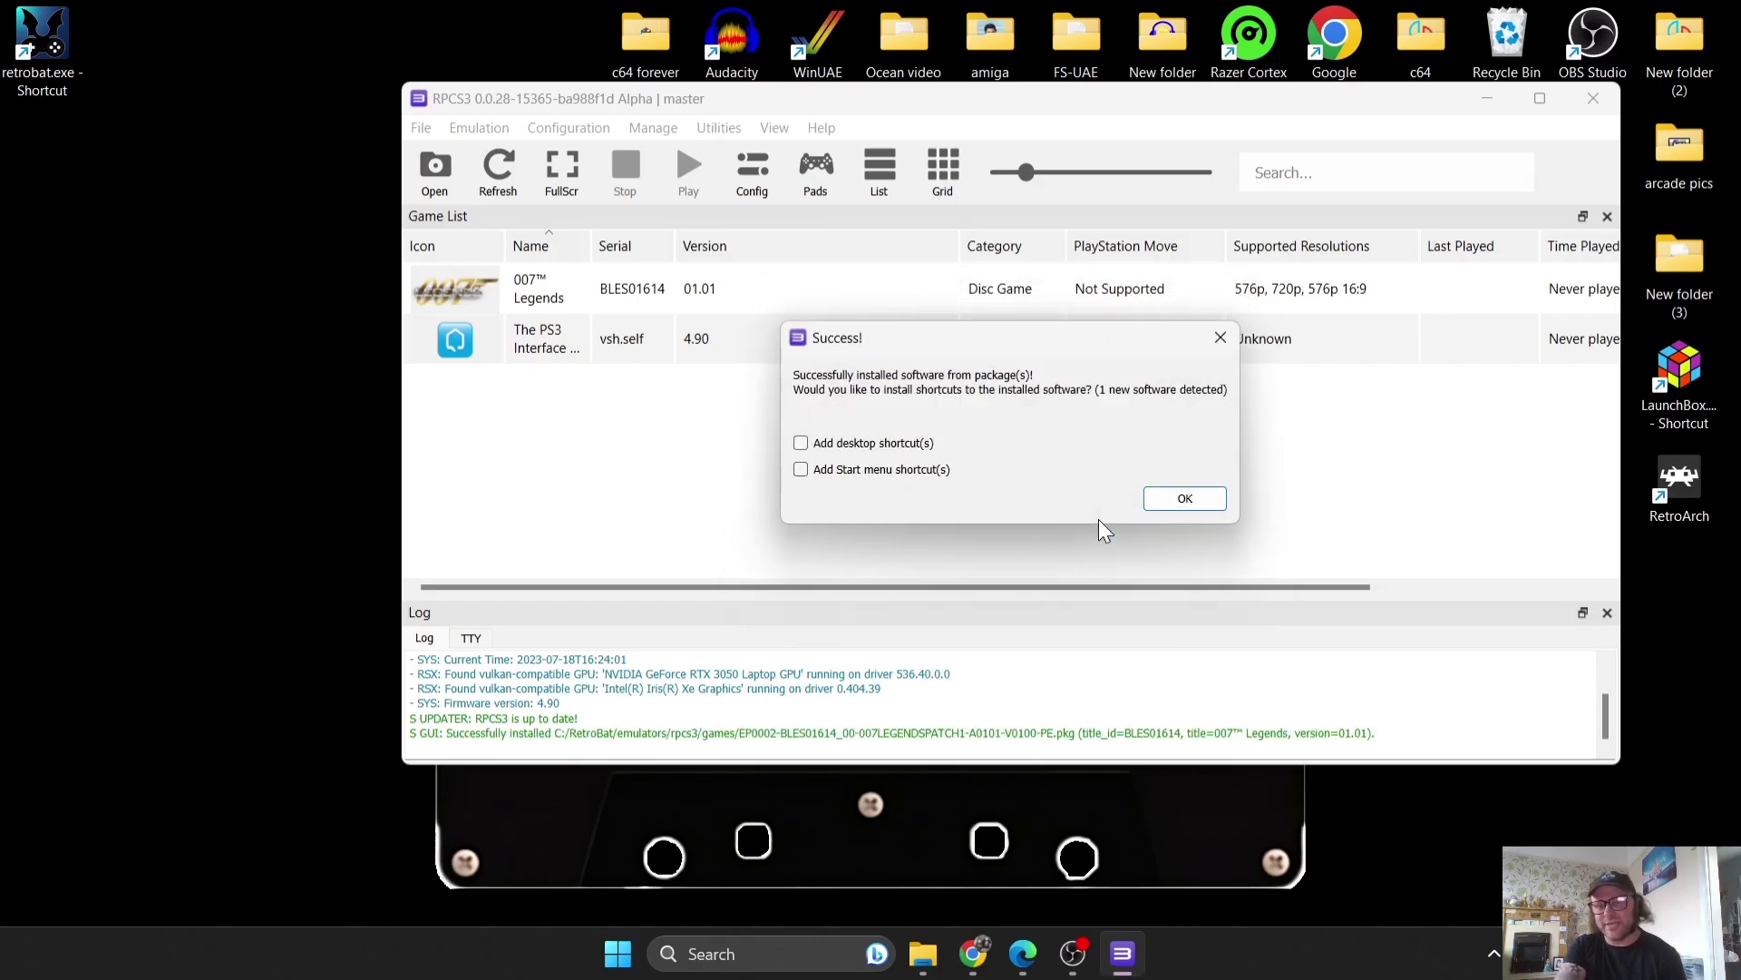
click(1185, 500)
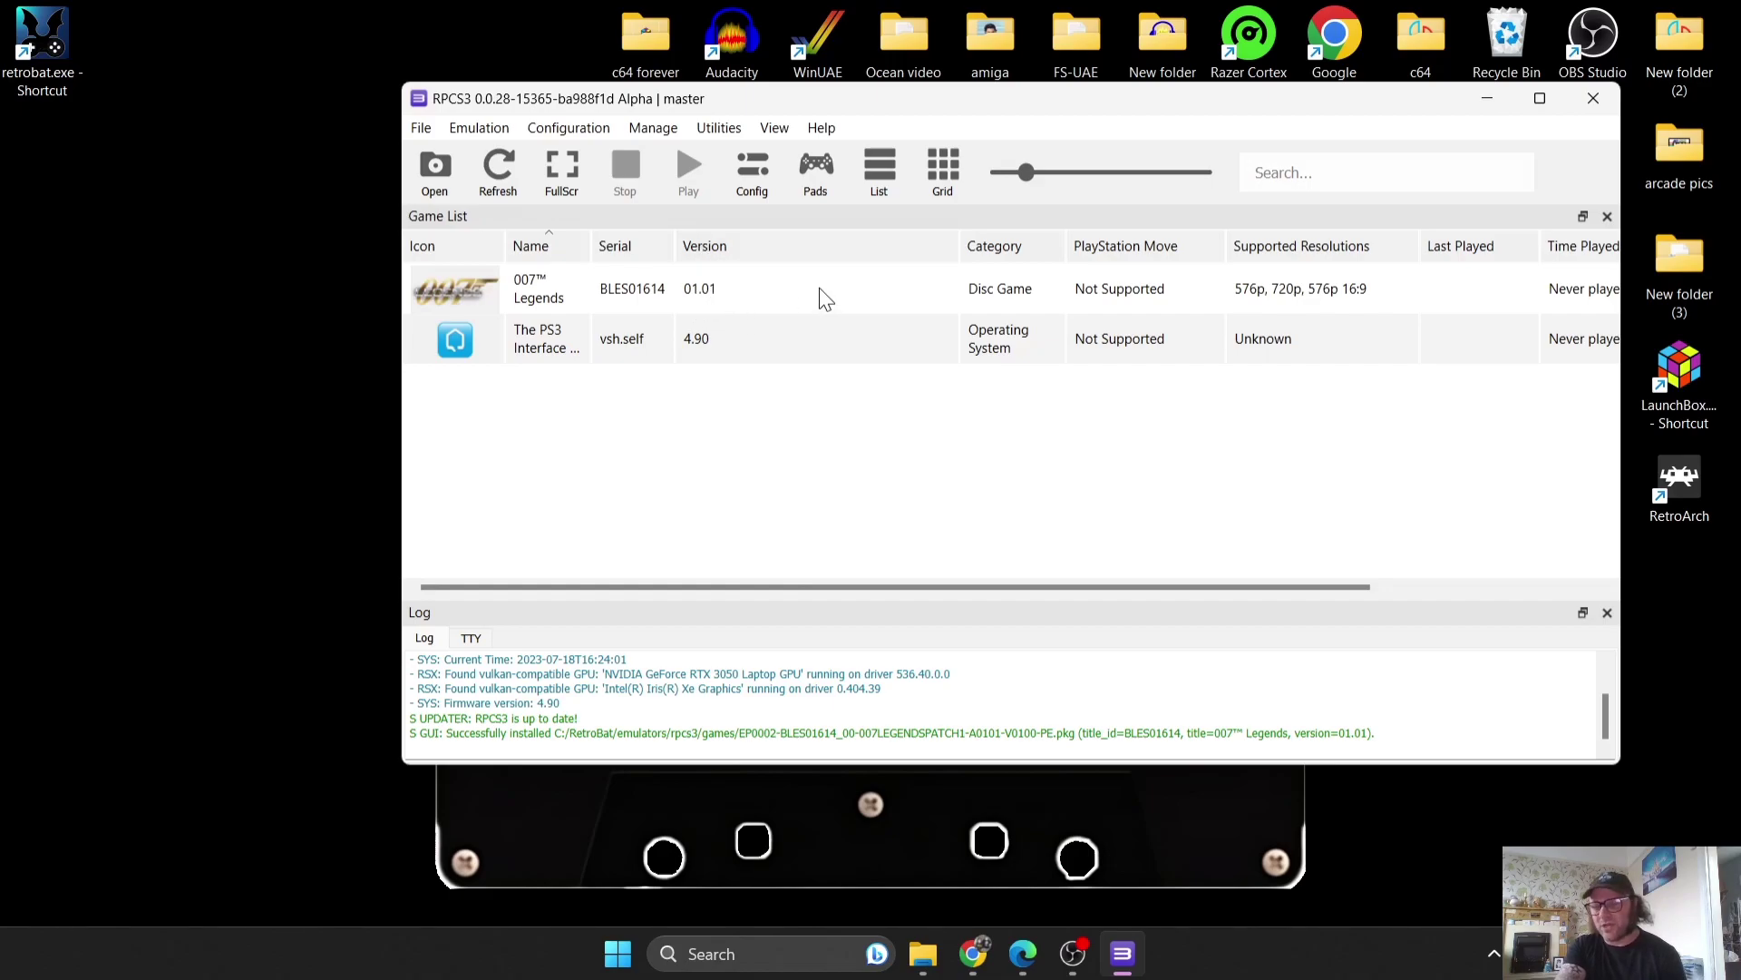
drag(916, 99, 673, 154)
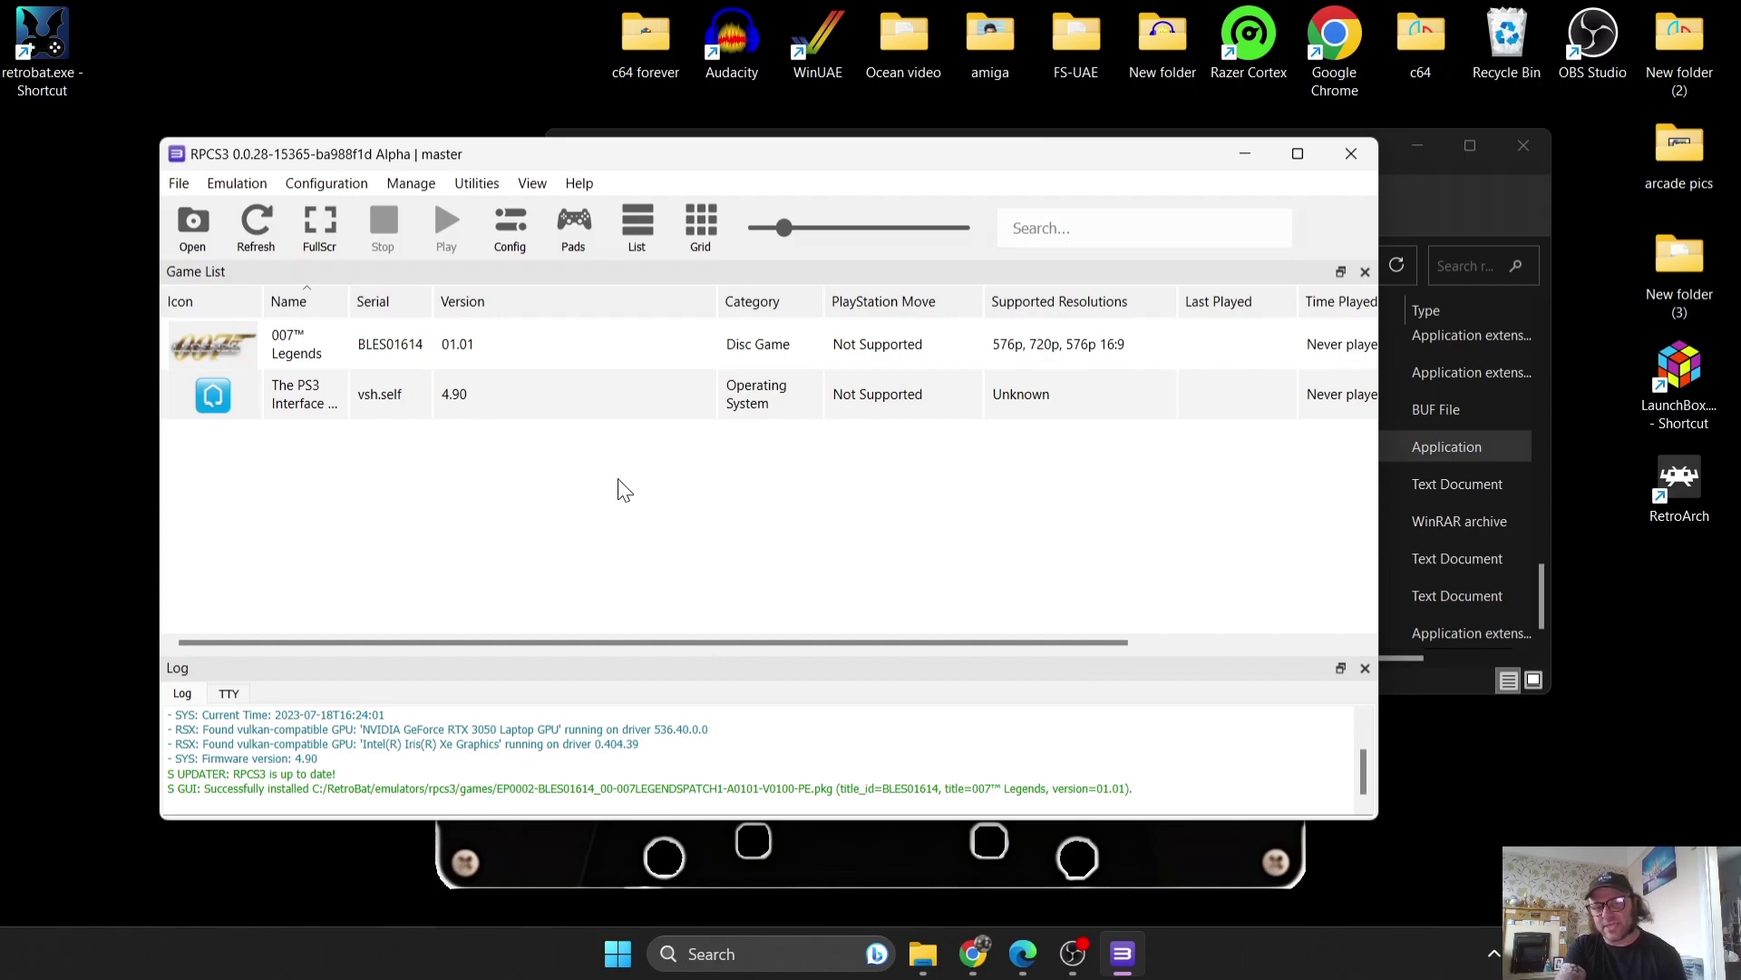
drag(646, 168, 712, 247)
click(444, 435)
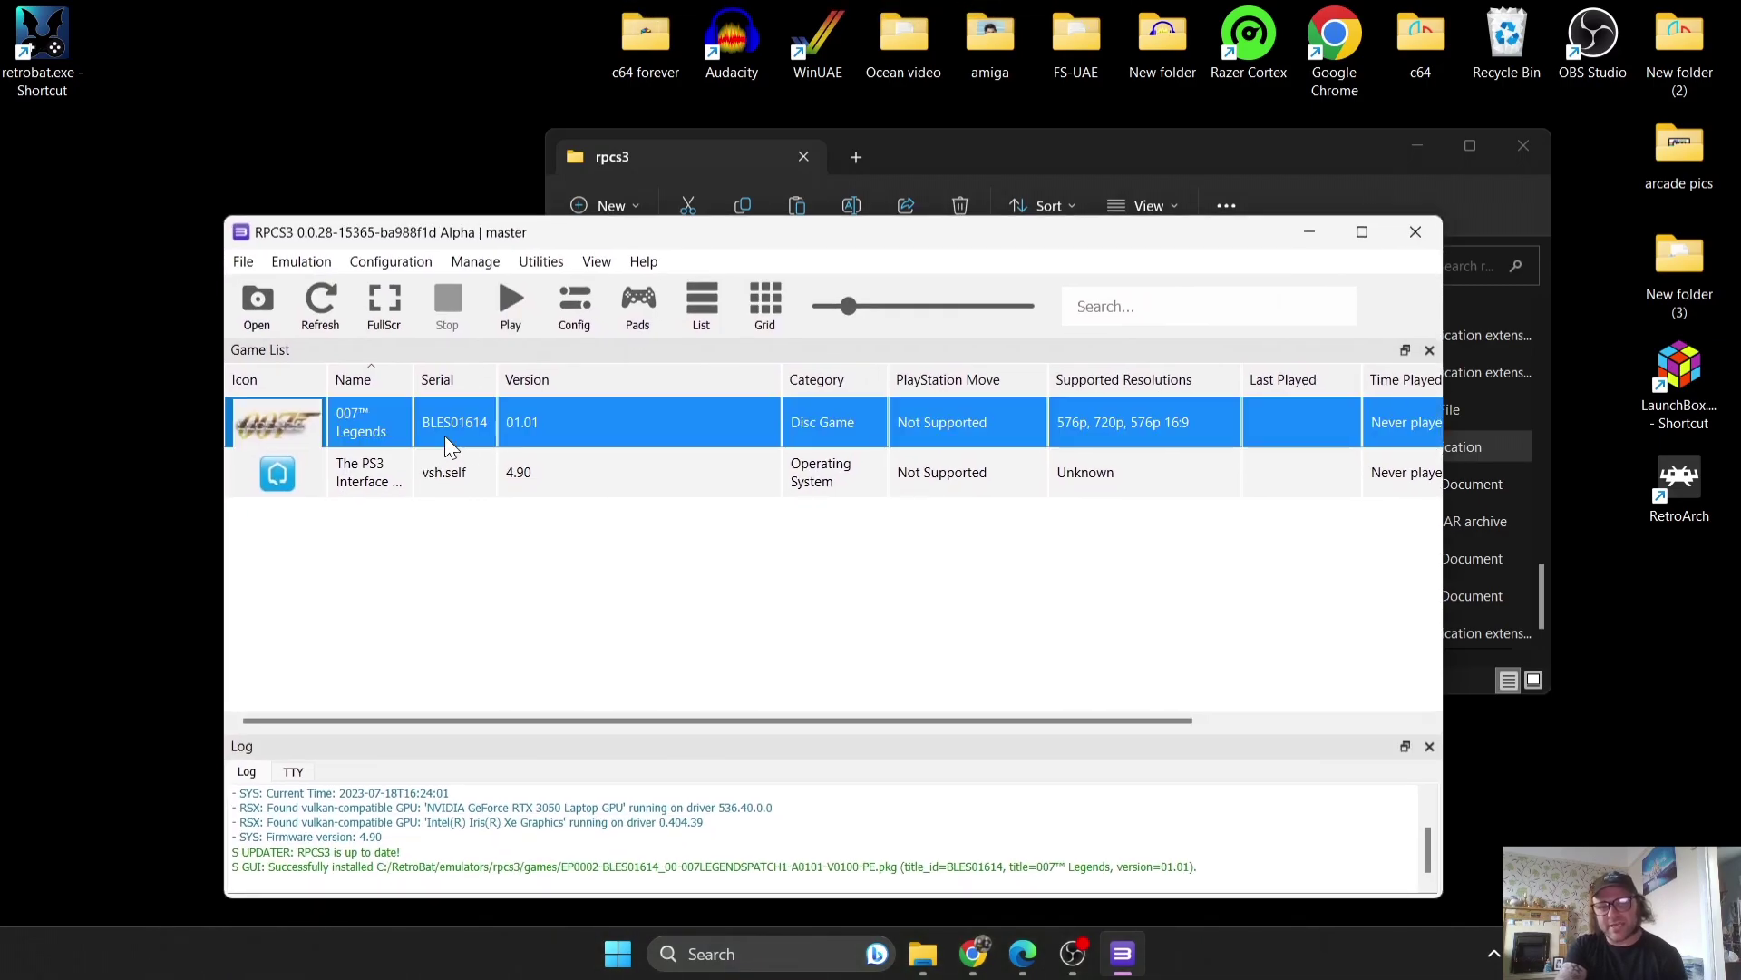
click(674, 598)
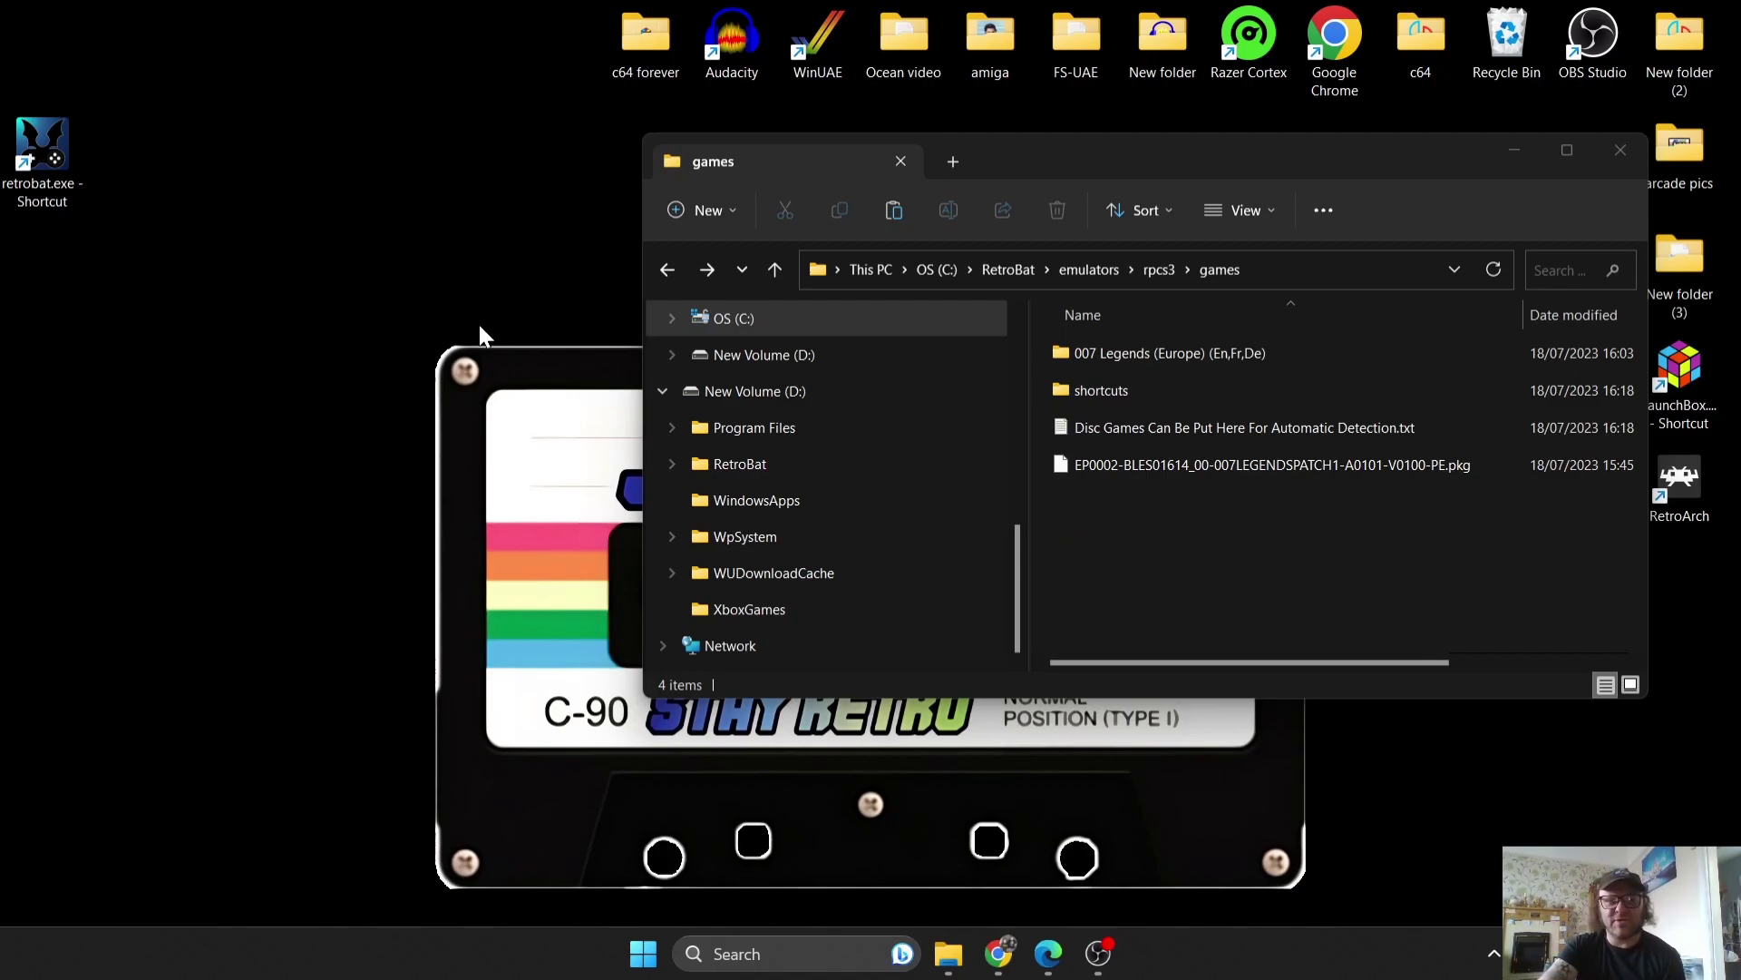
- Go to the RetroBat shortcut's file location, launch BatGui.exe and open its M3U Generator
right_click(48, 148)
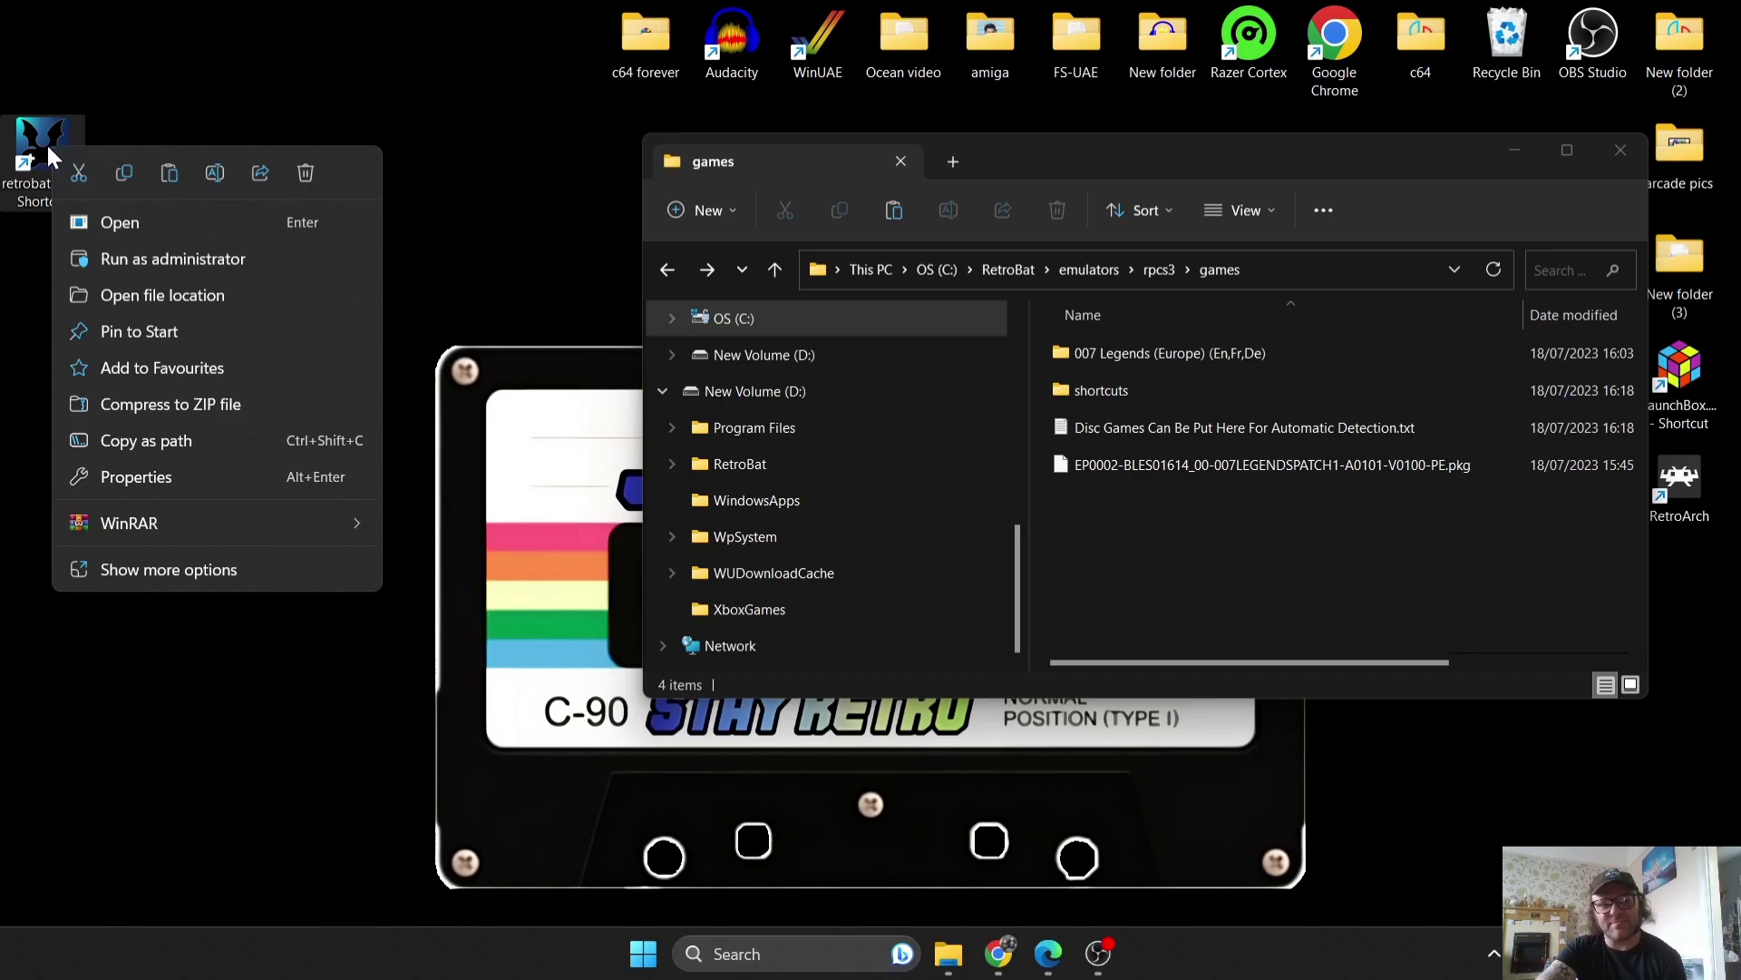
click(165, 296)
double_click(1157, 615)
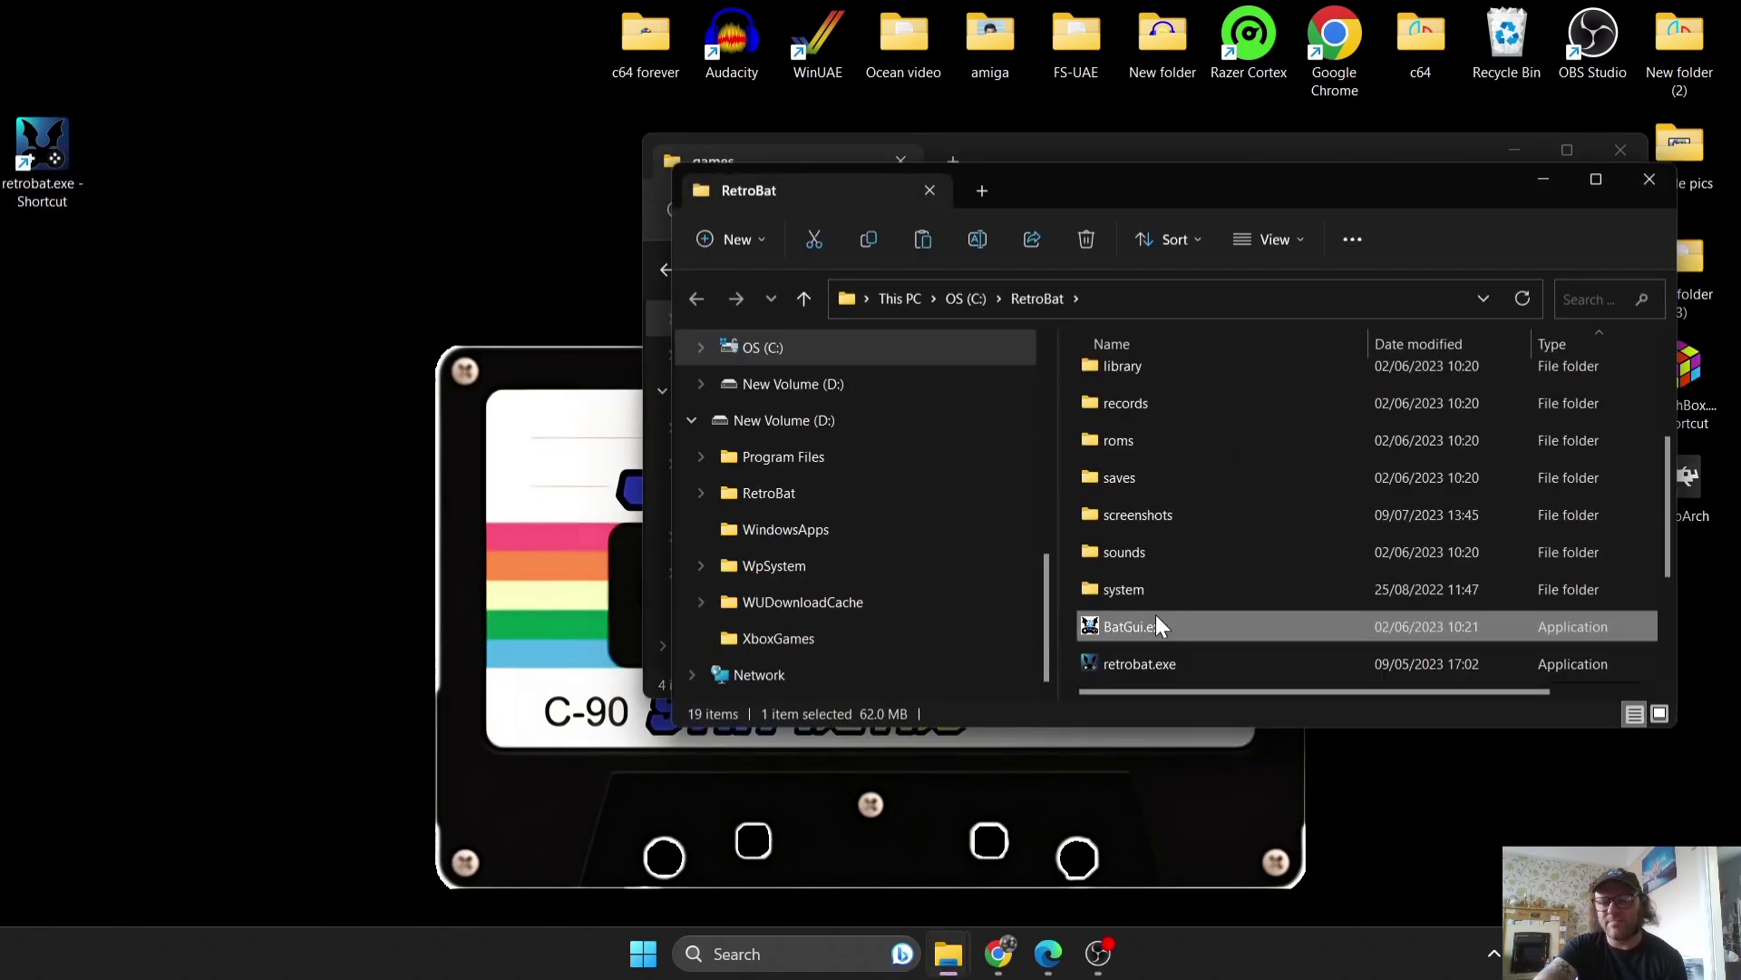
click(878, 461)
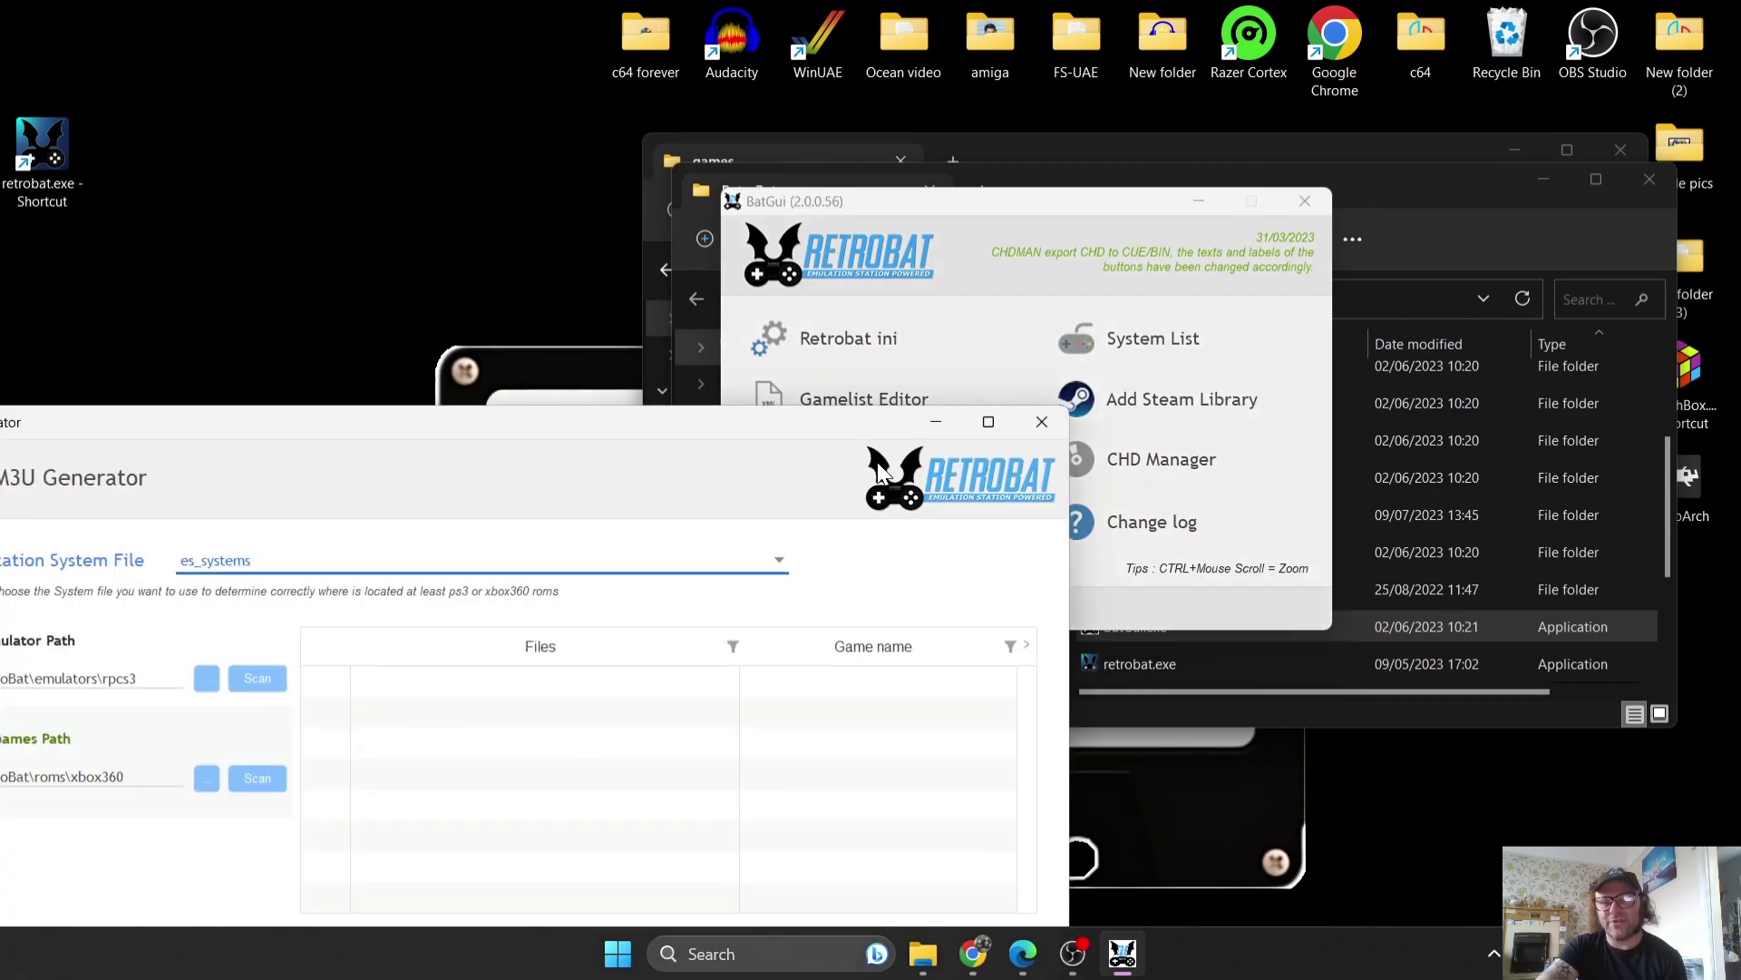
drag(917, 334, 916, 178)
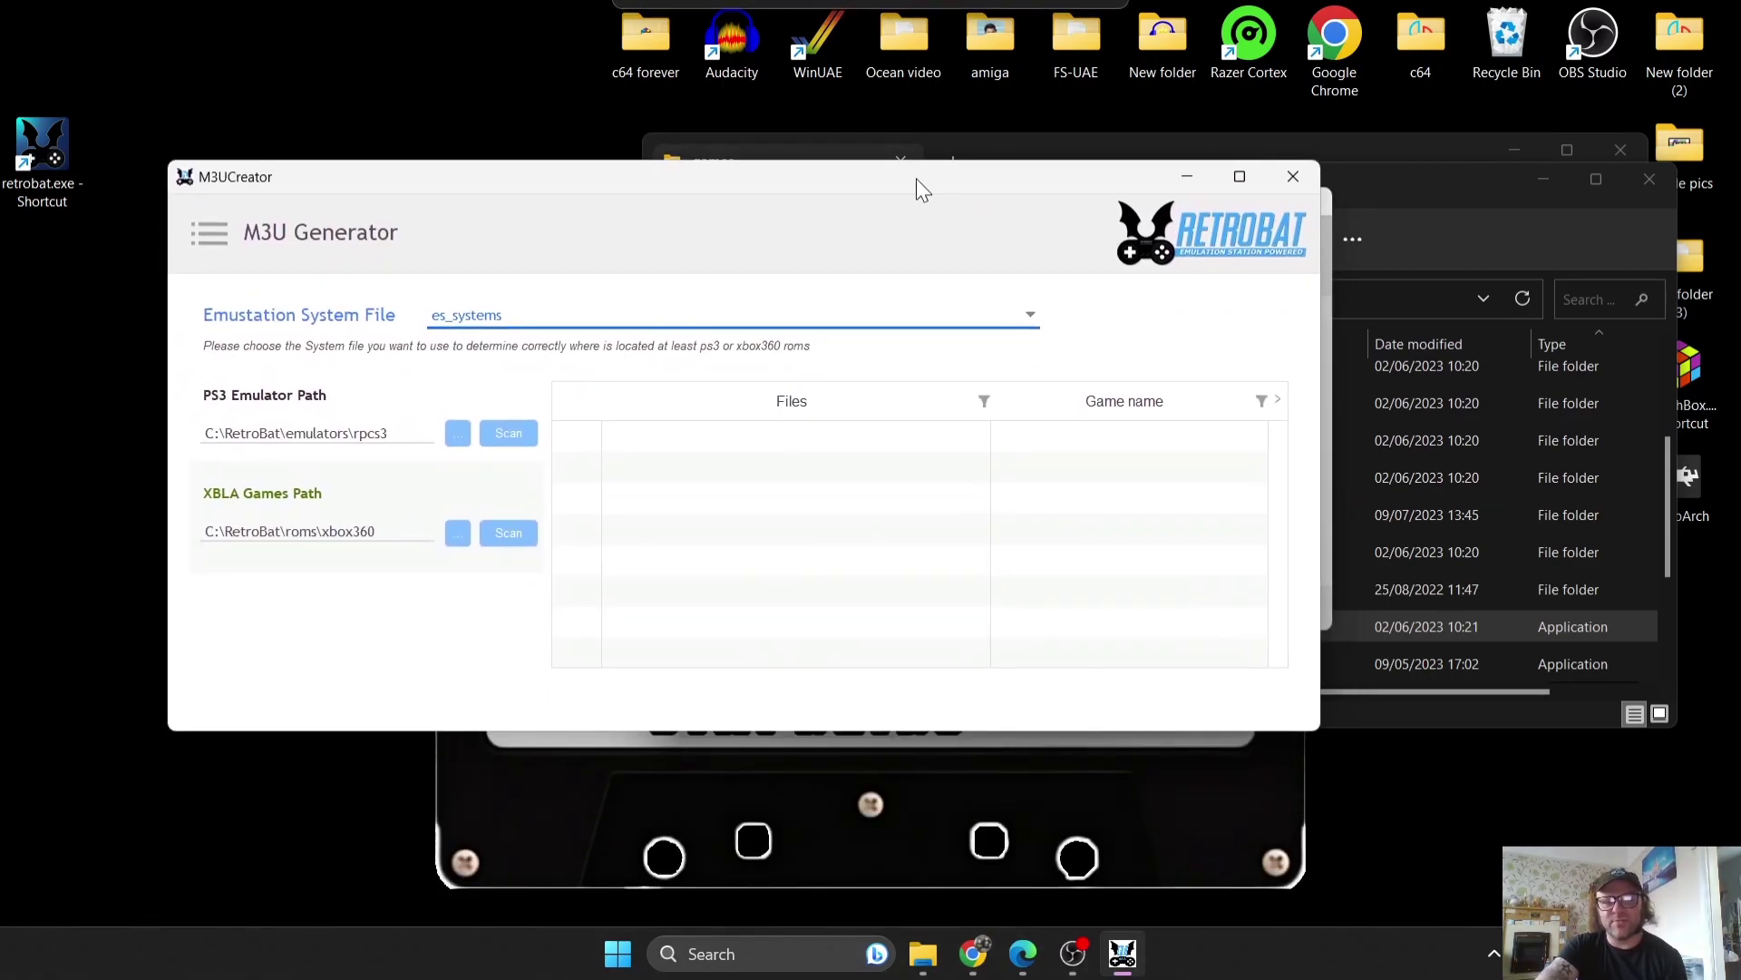
- Set the PS3 Emulator Path to the 007 Legends (Europe) (En,Fr,De) folder in C:\RetroBat\emulators\rpcs3\games
click(458, 433)
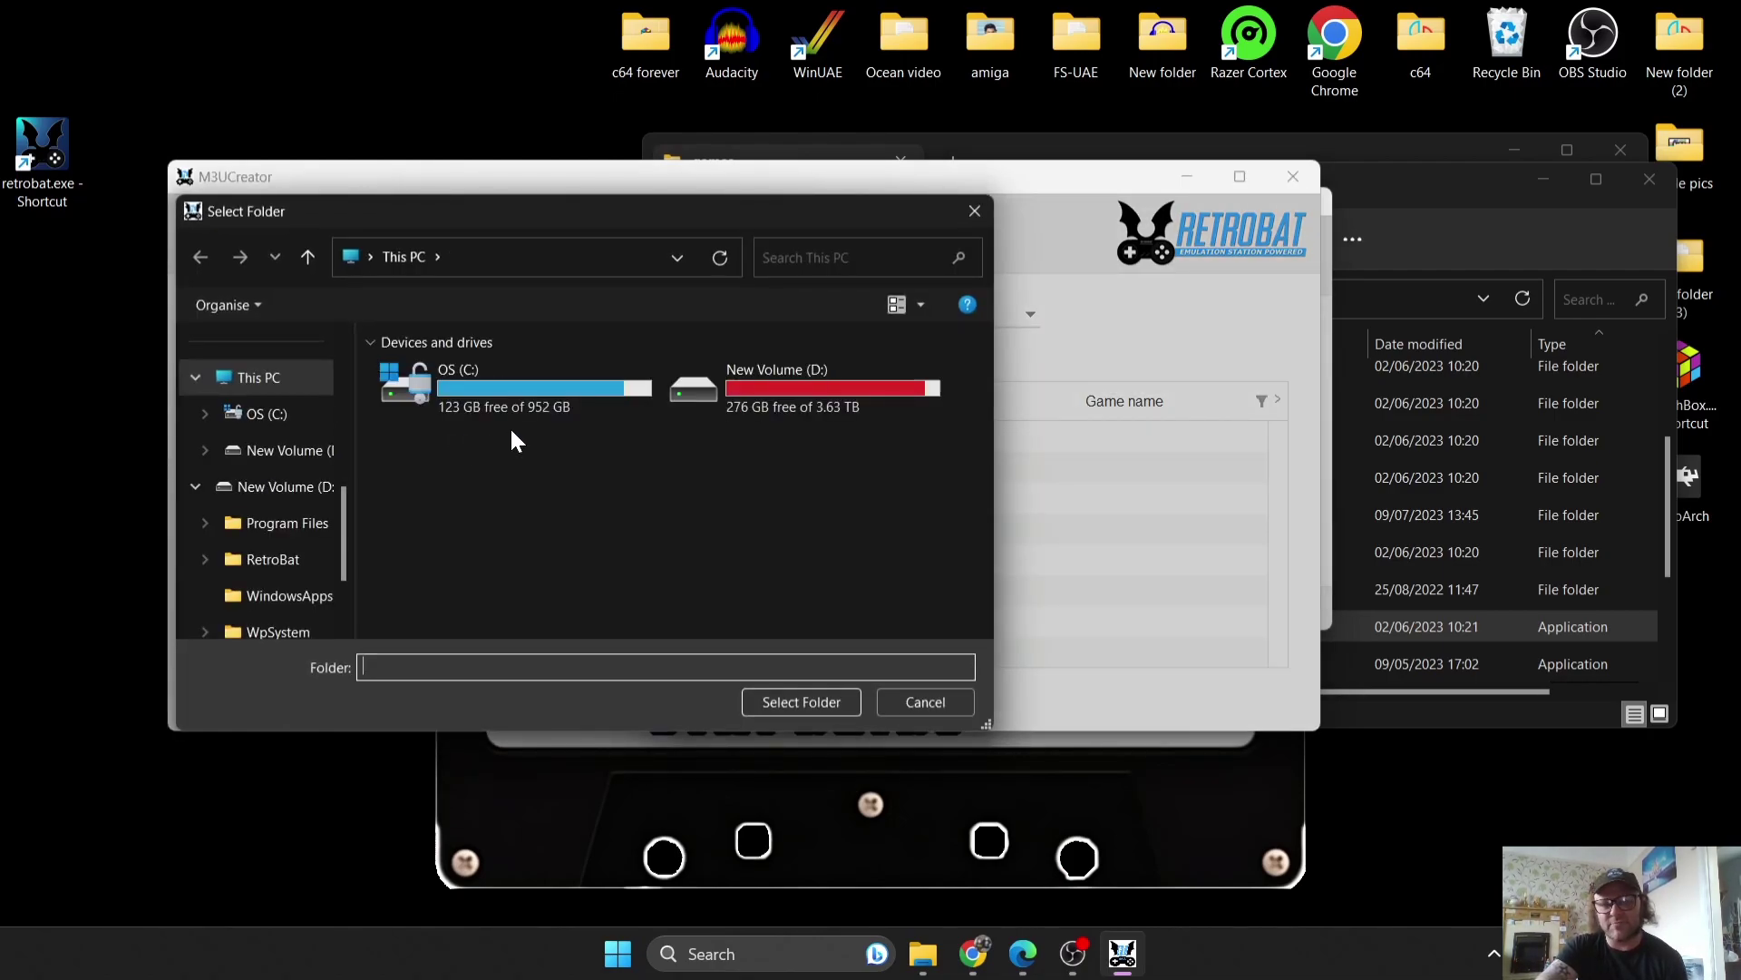
double_click(526, 388)
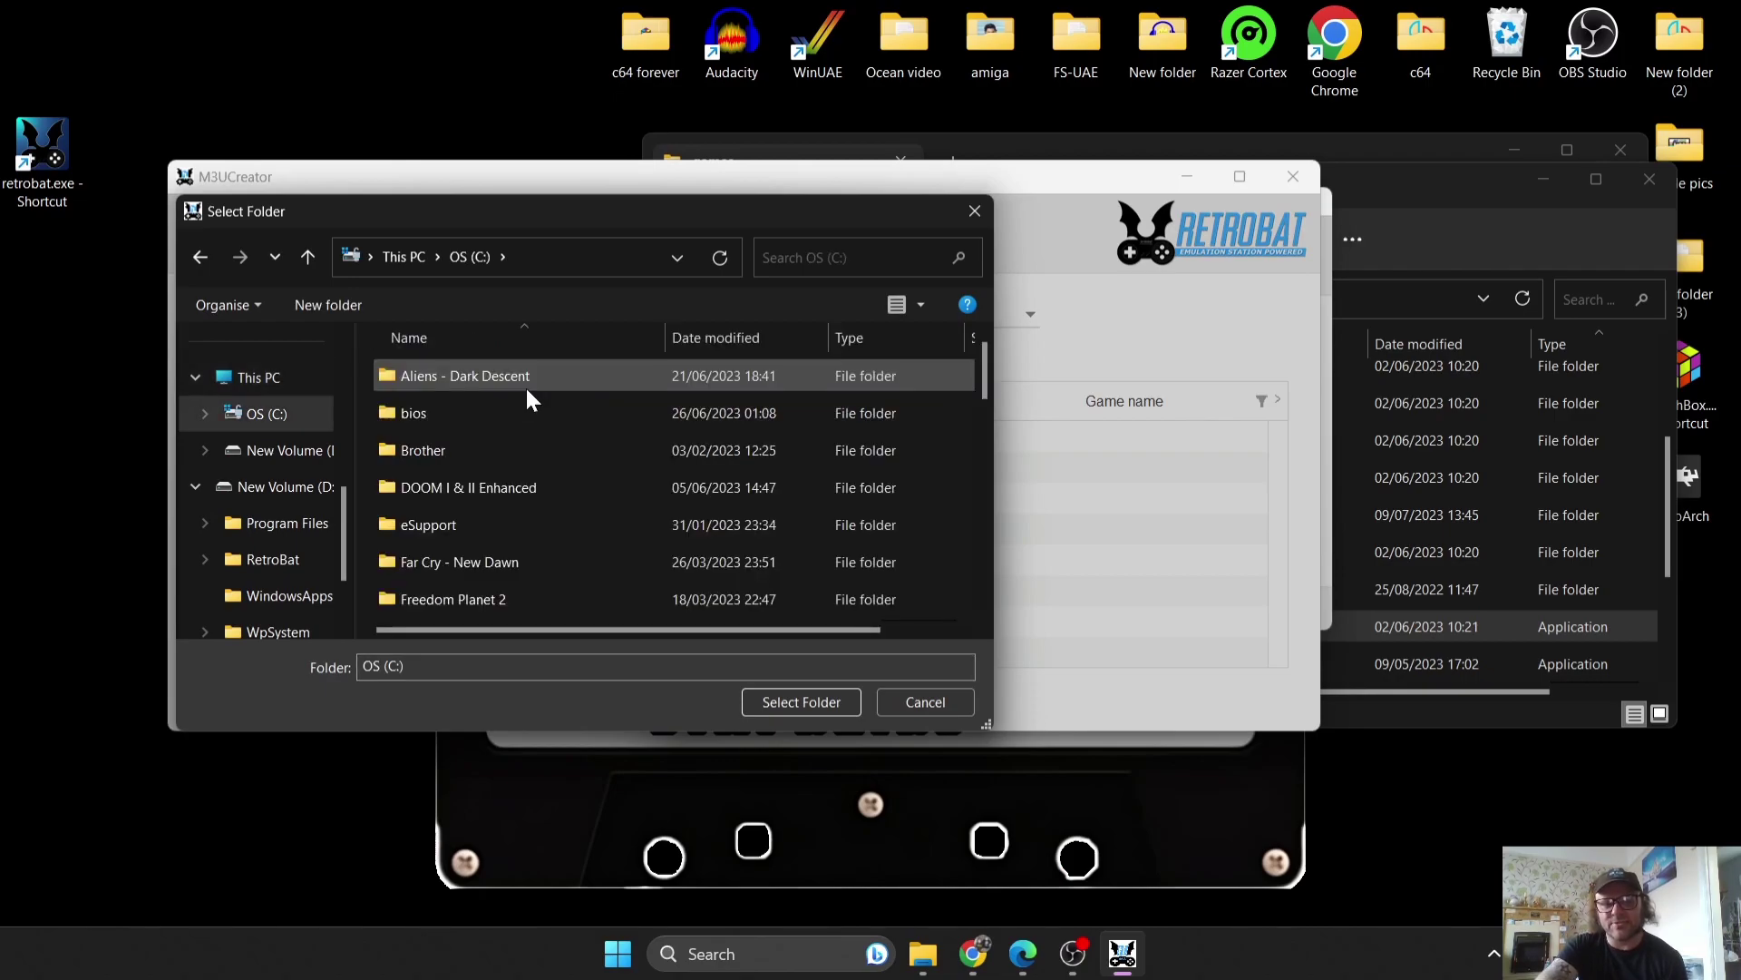
drag(989, 370, 972, 504)
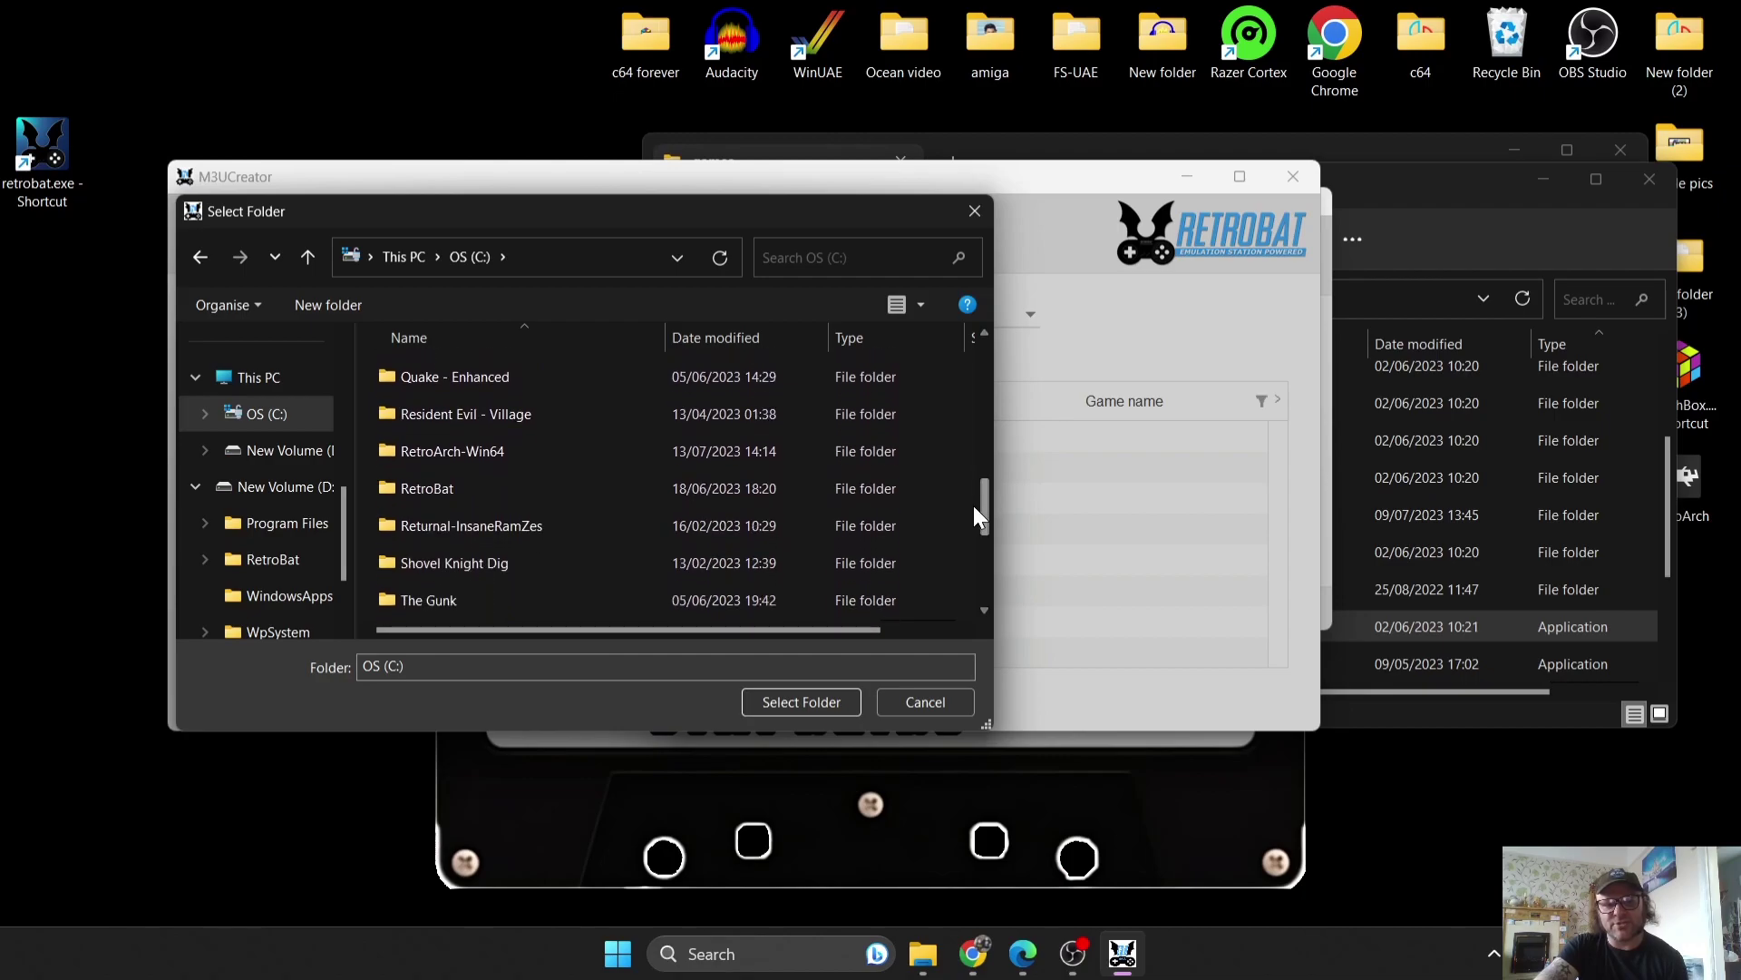
double_click(606, 484)
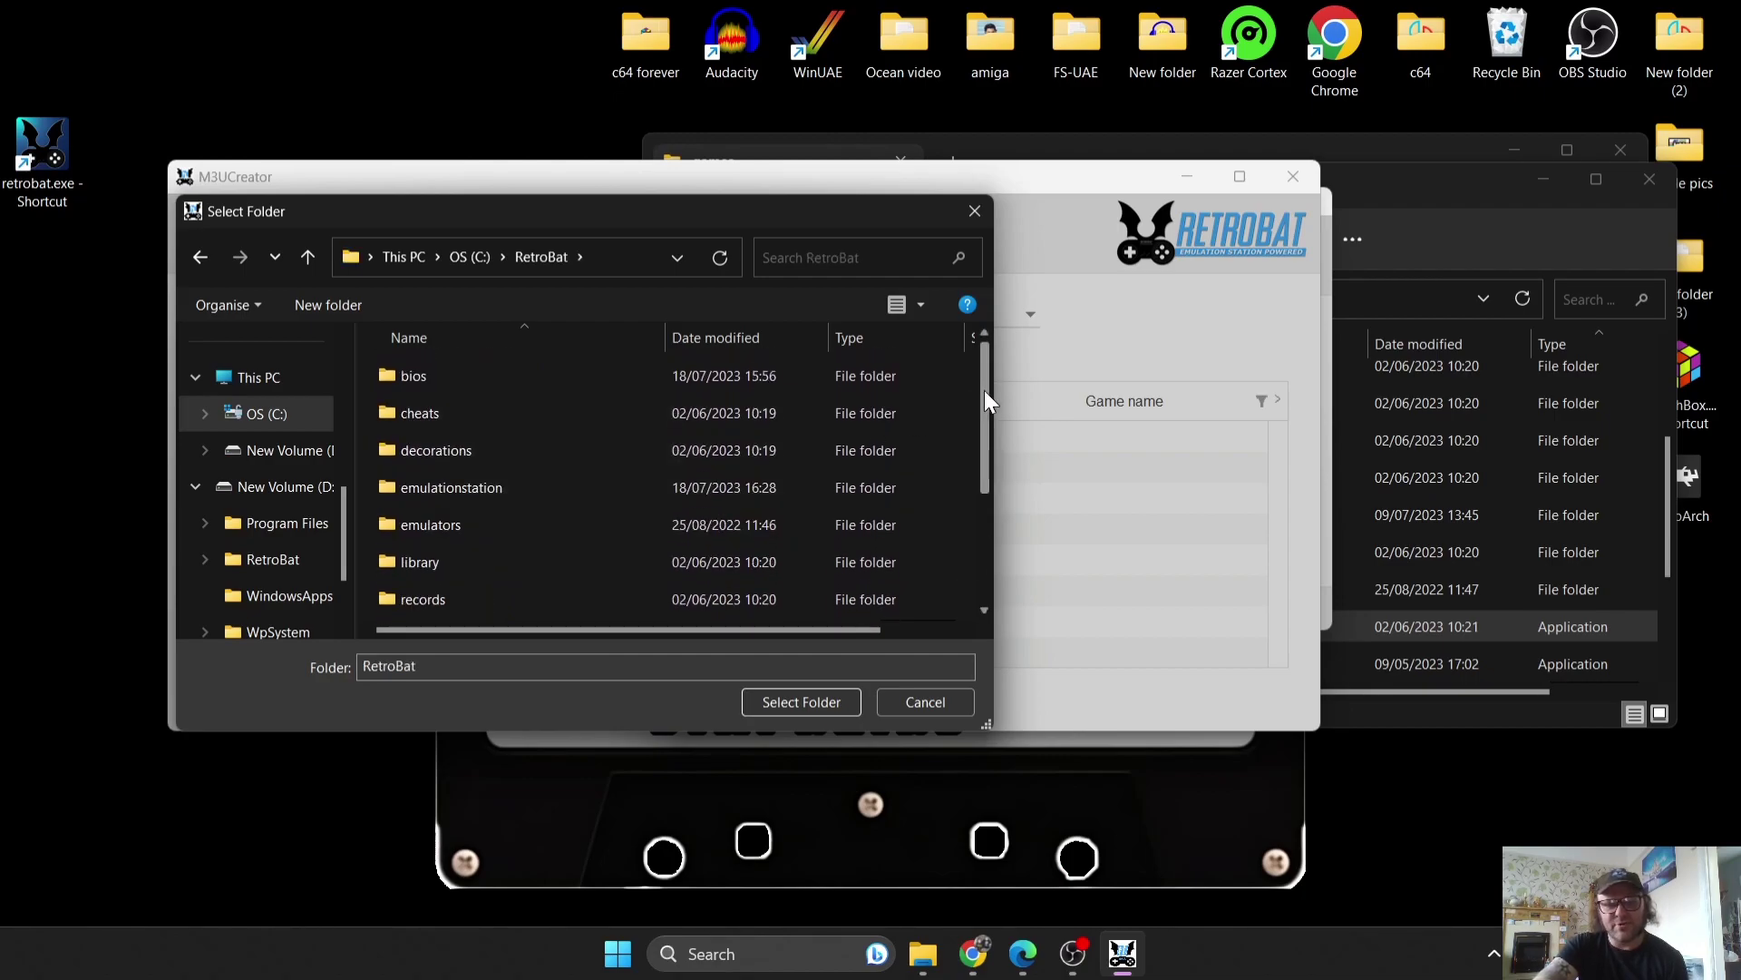
drag(983, 390, 985, 401)
double_click(709, 495)
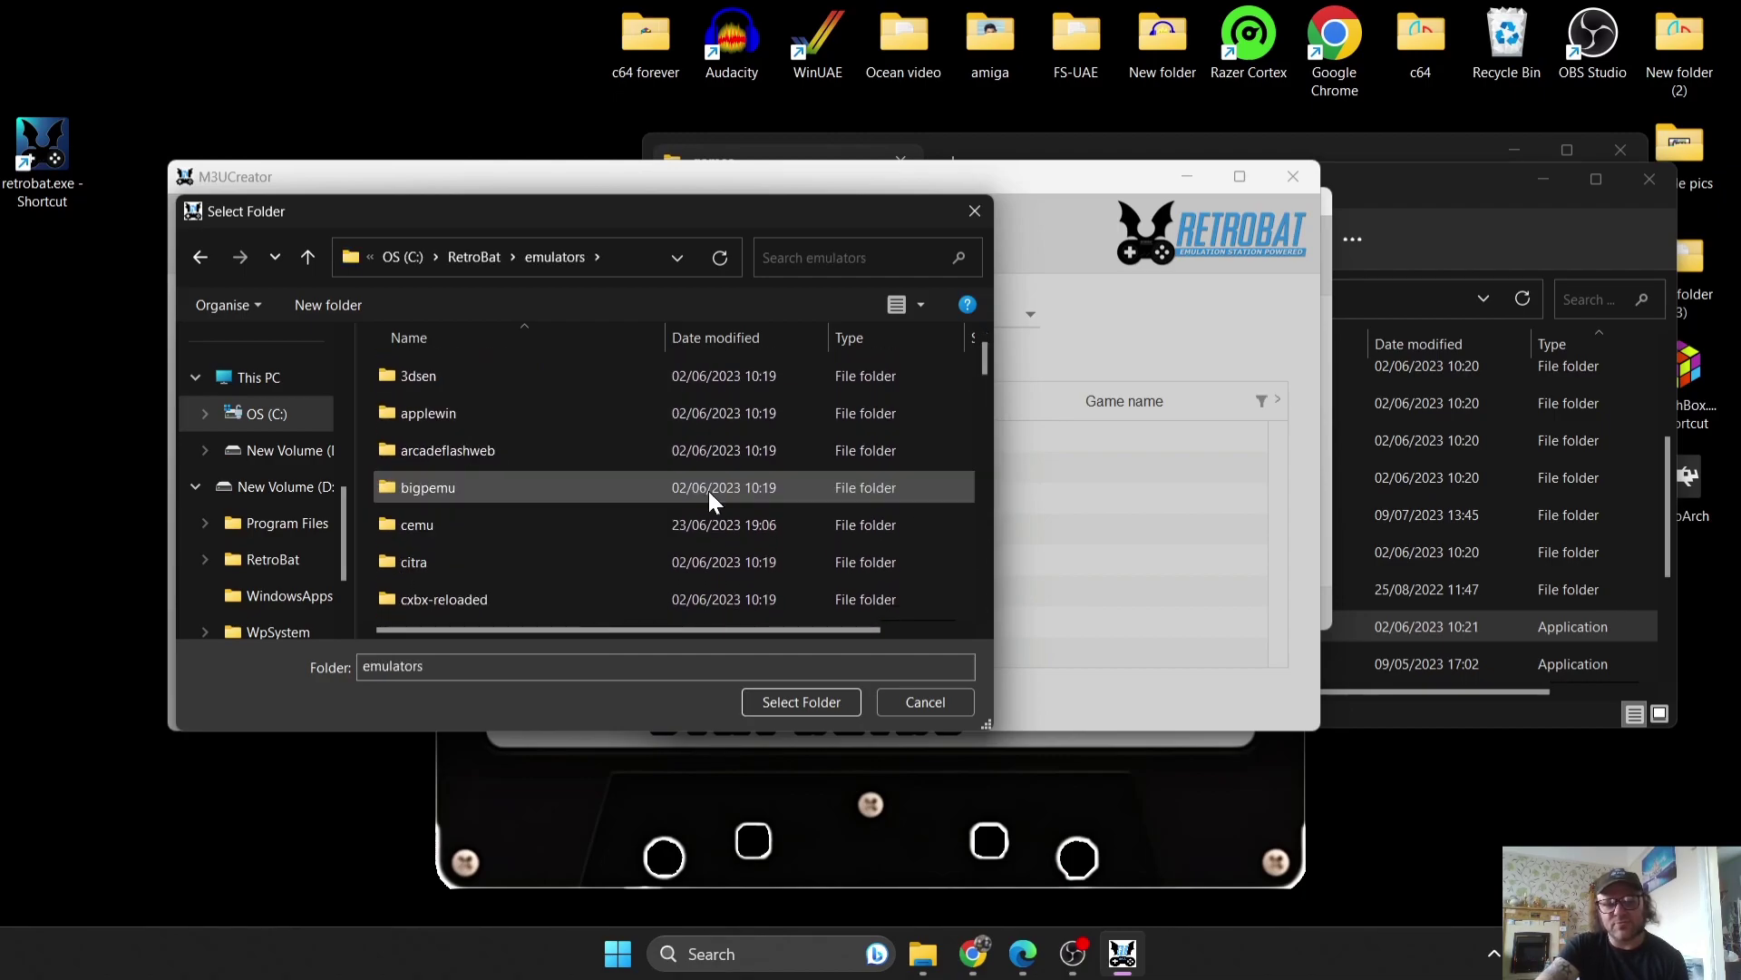
drag(987, 350, 981, 508)
double_click(704, 508)
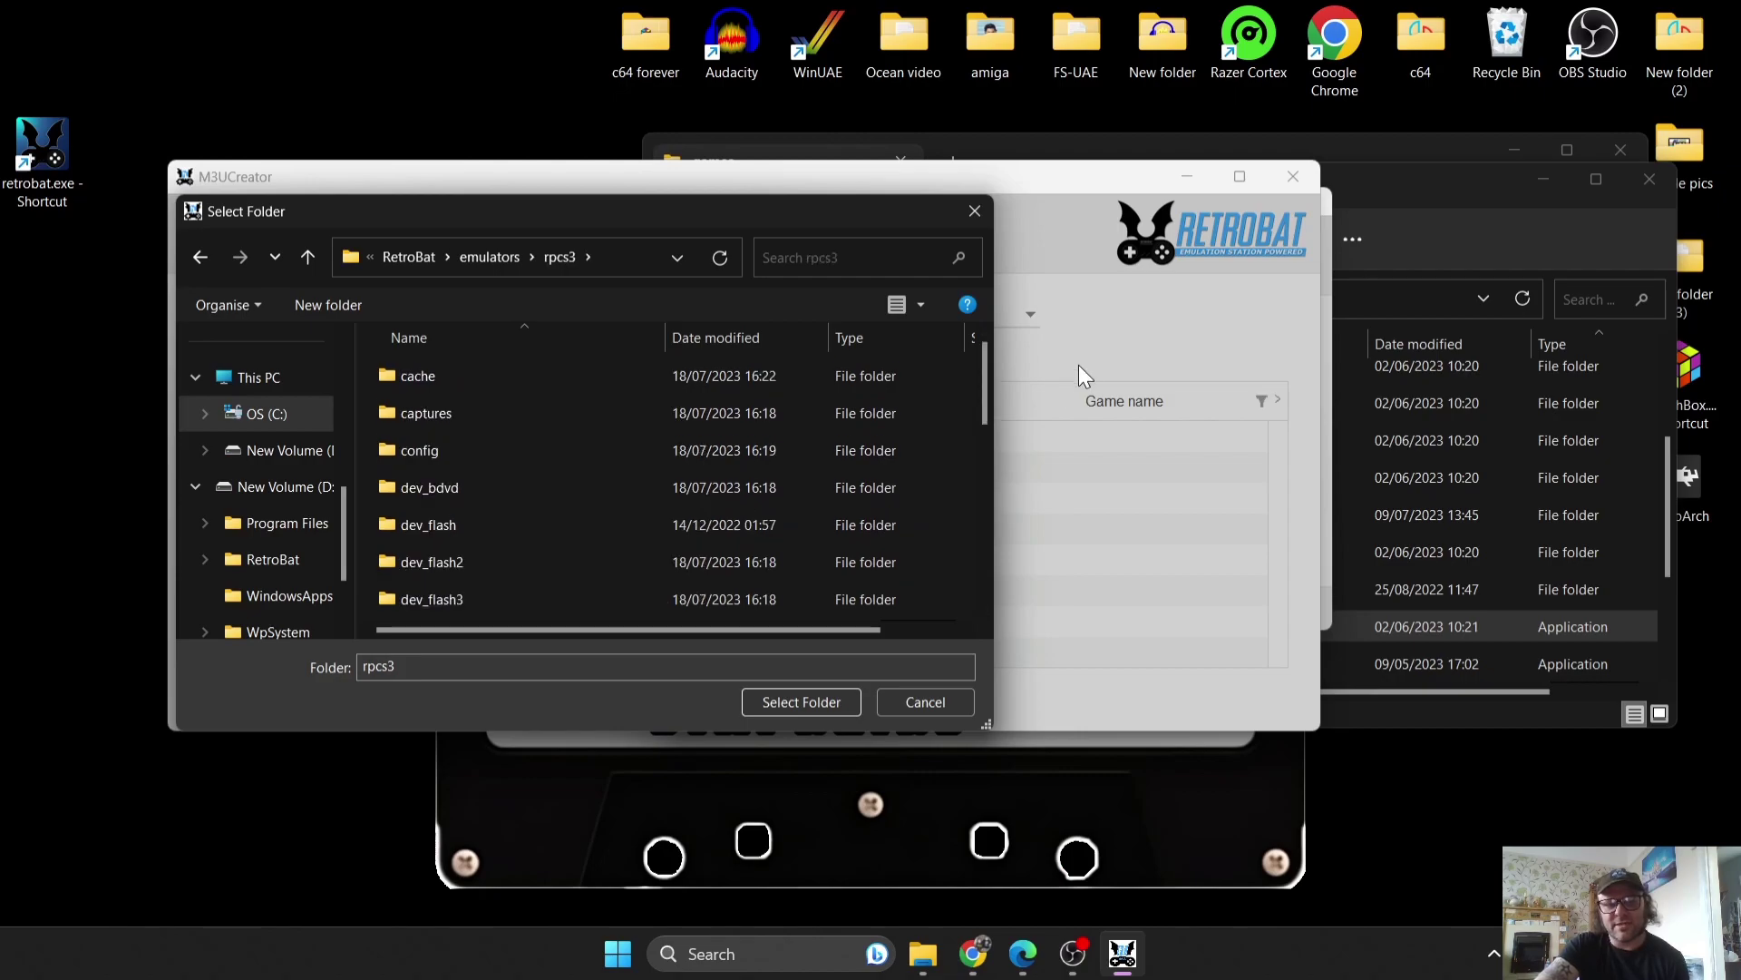
drag(983, 377, 982, 437)
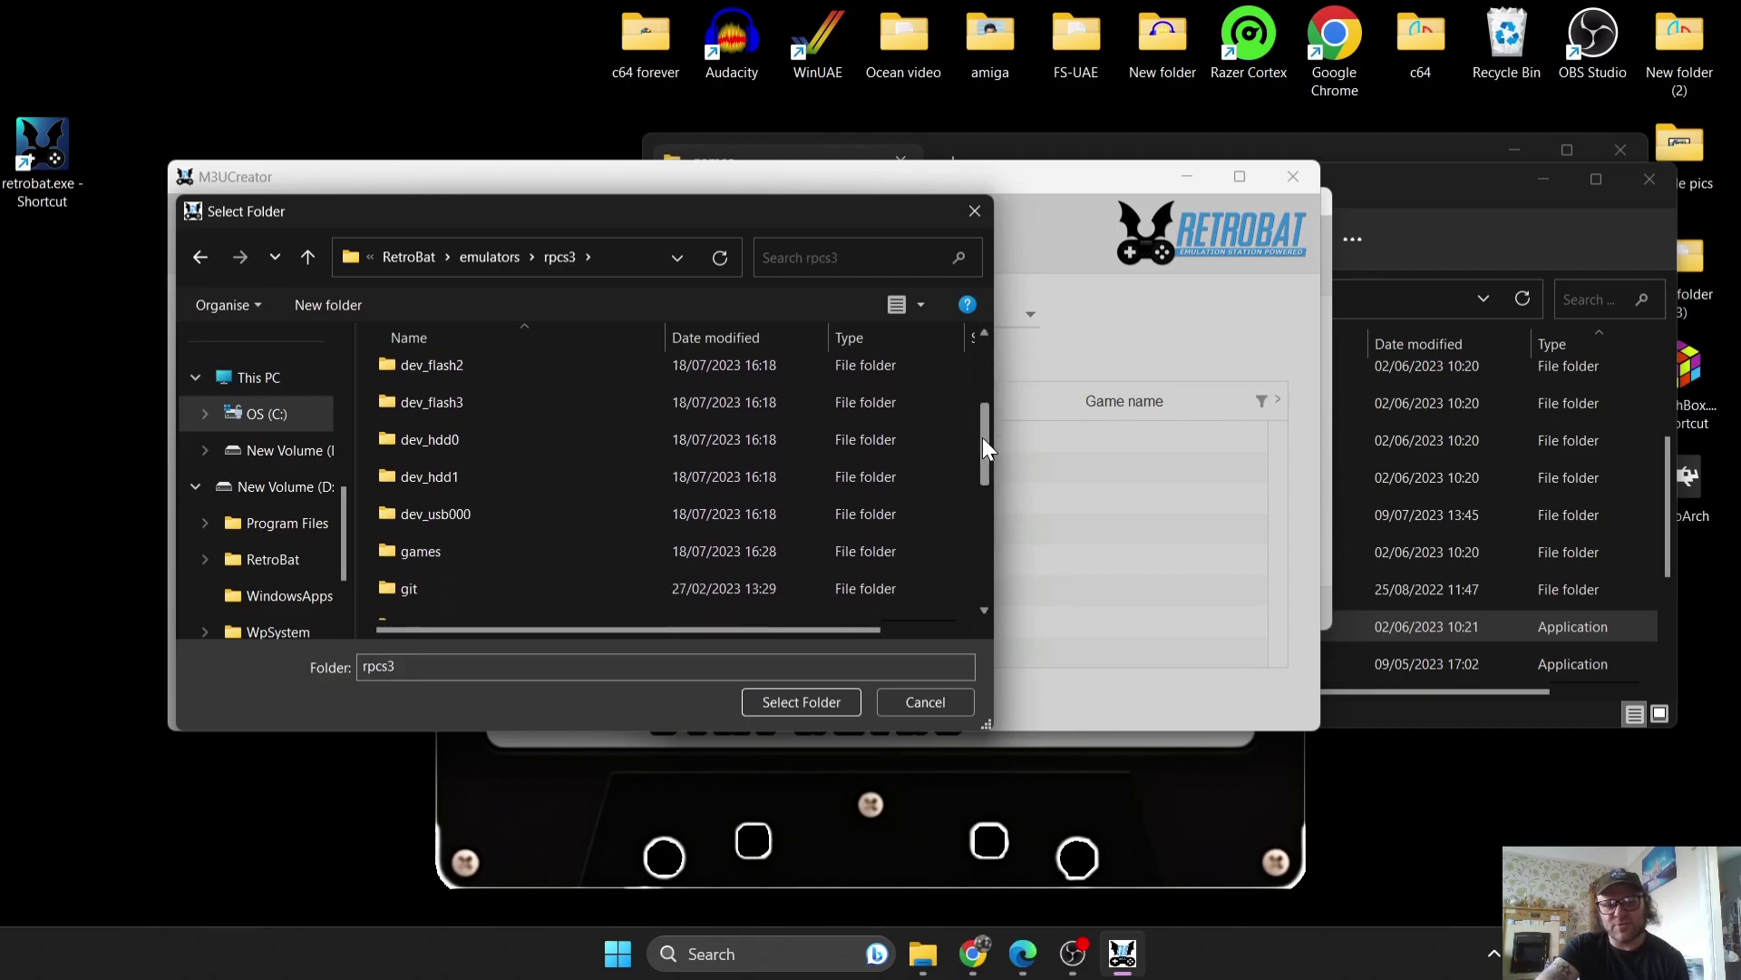
double_click(700, 537)
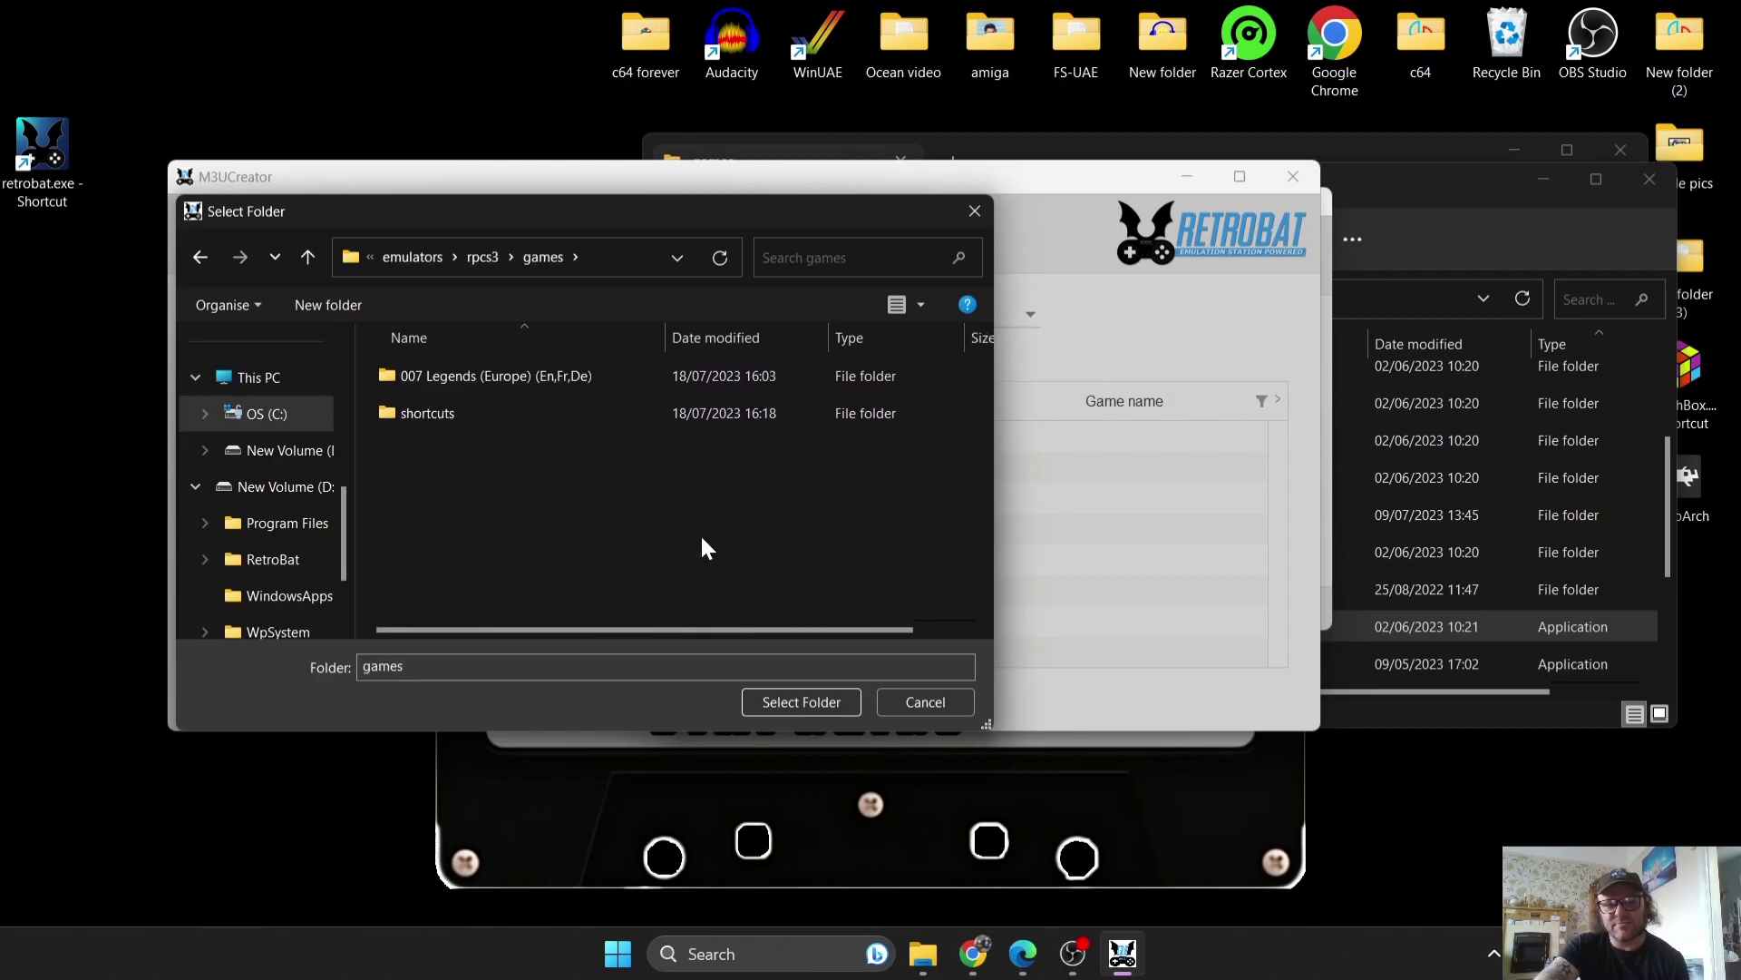
click(577, 377)
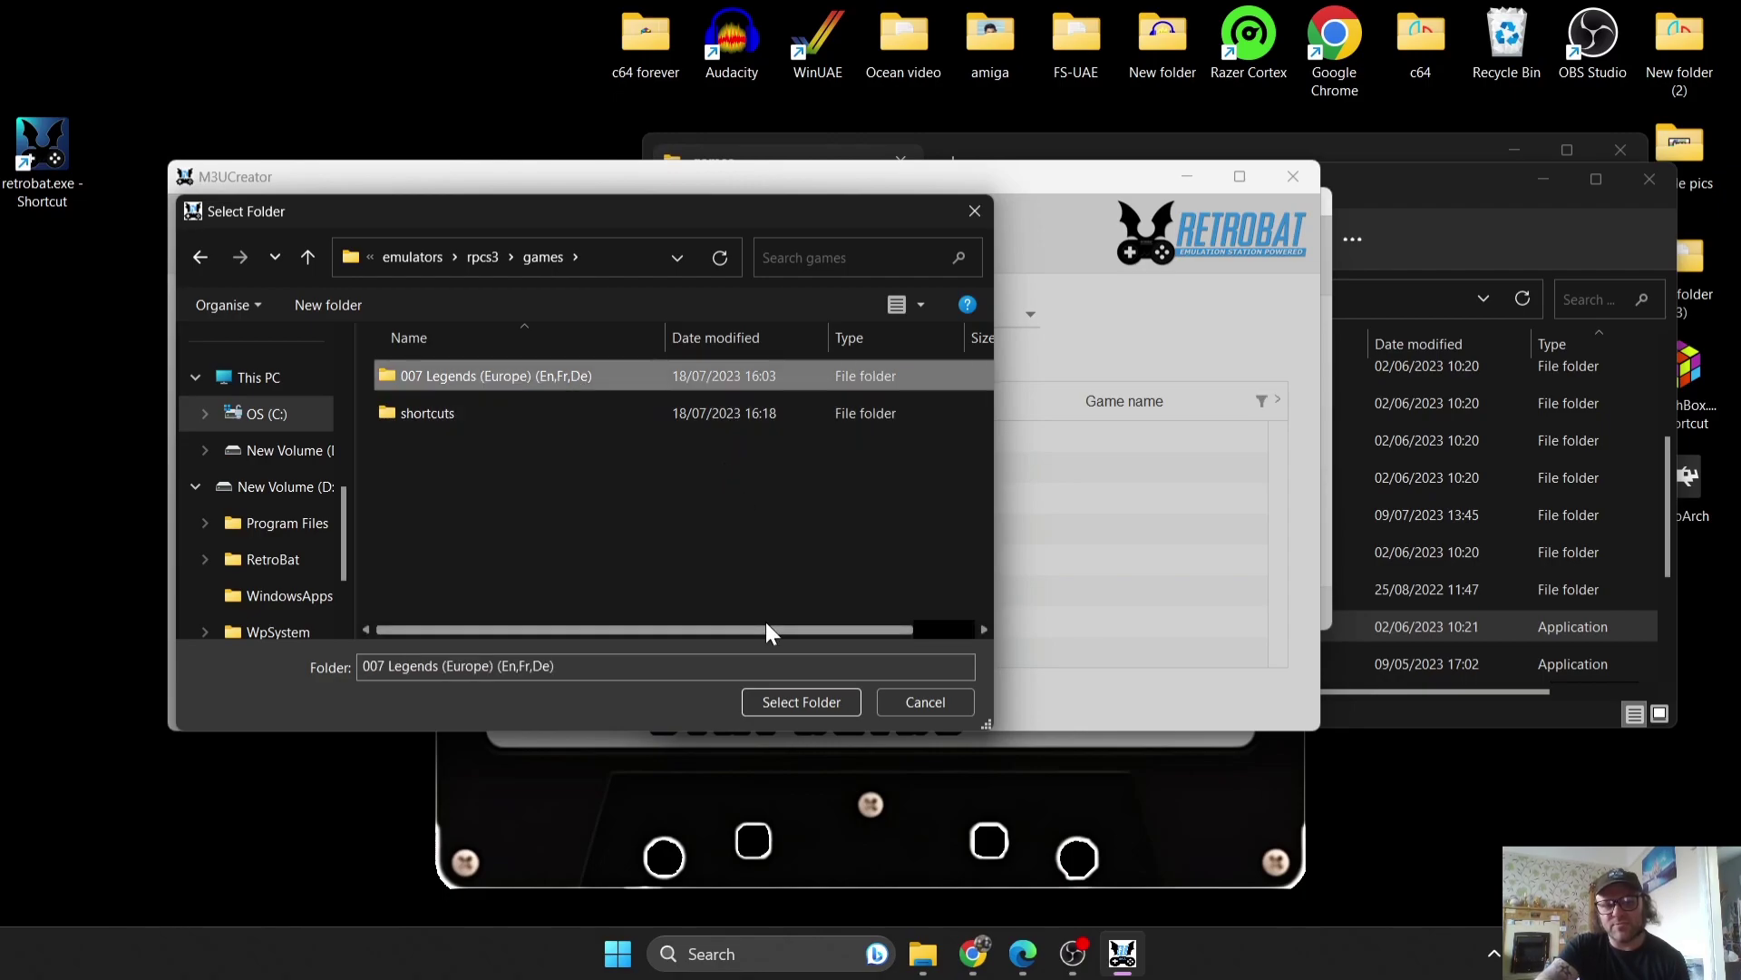
click(796, 699)
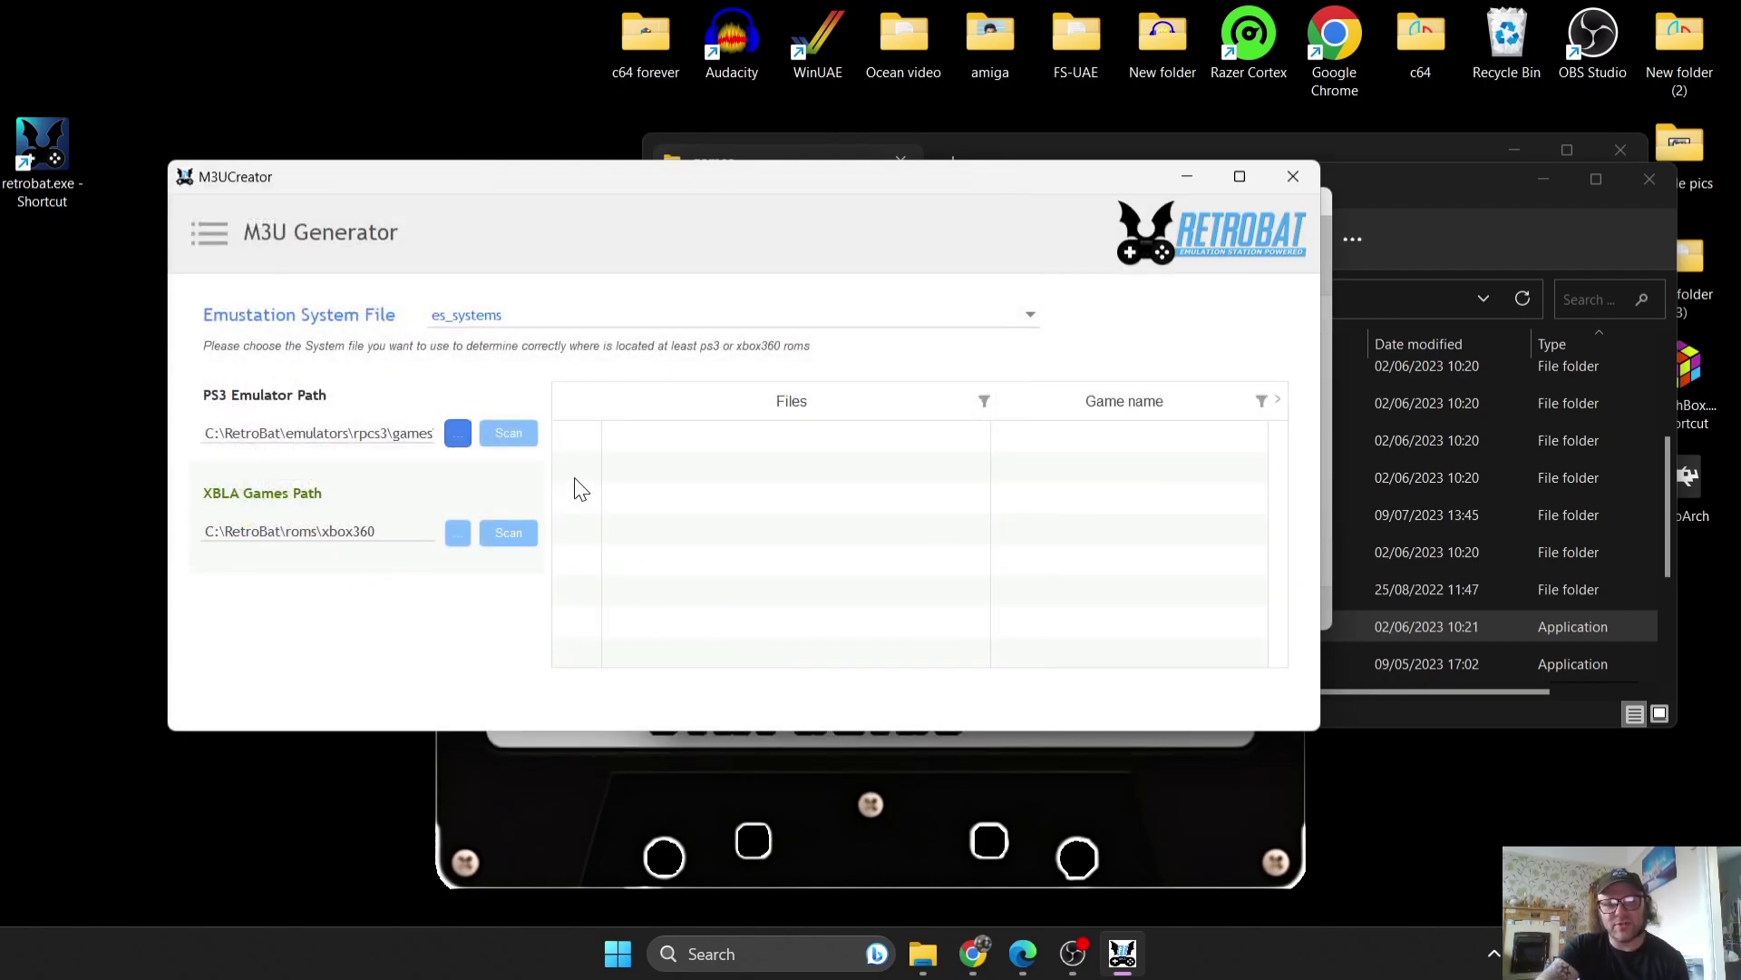
- Scan the PS3 Emulator Path, generate an M3U named 007 legends for \PS3_GAME\USRDIR\EBOOT.BIN, and check for the file in the games folder
click(510, 434)
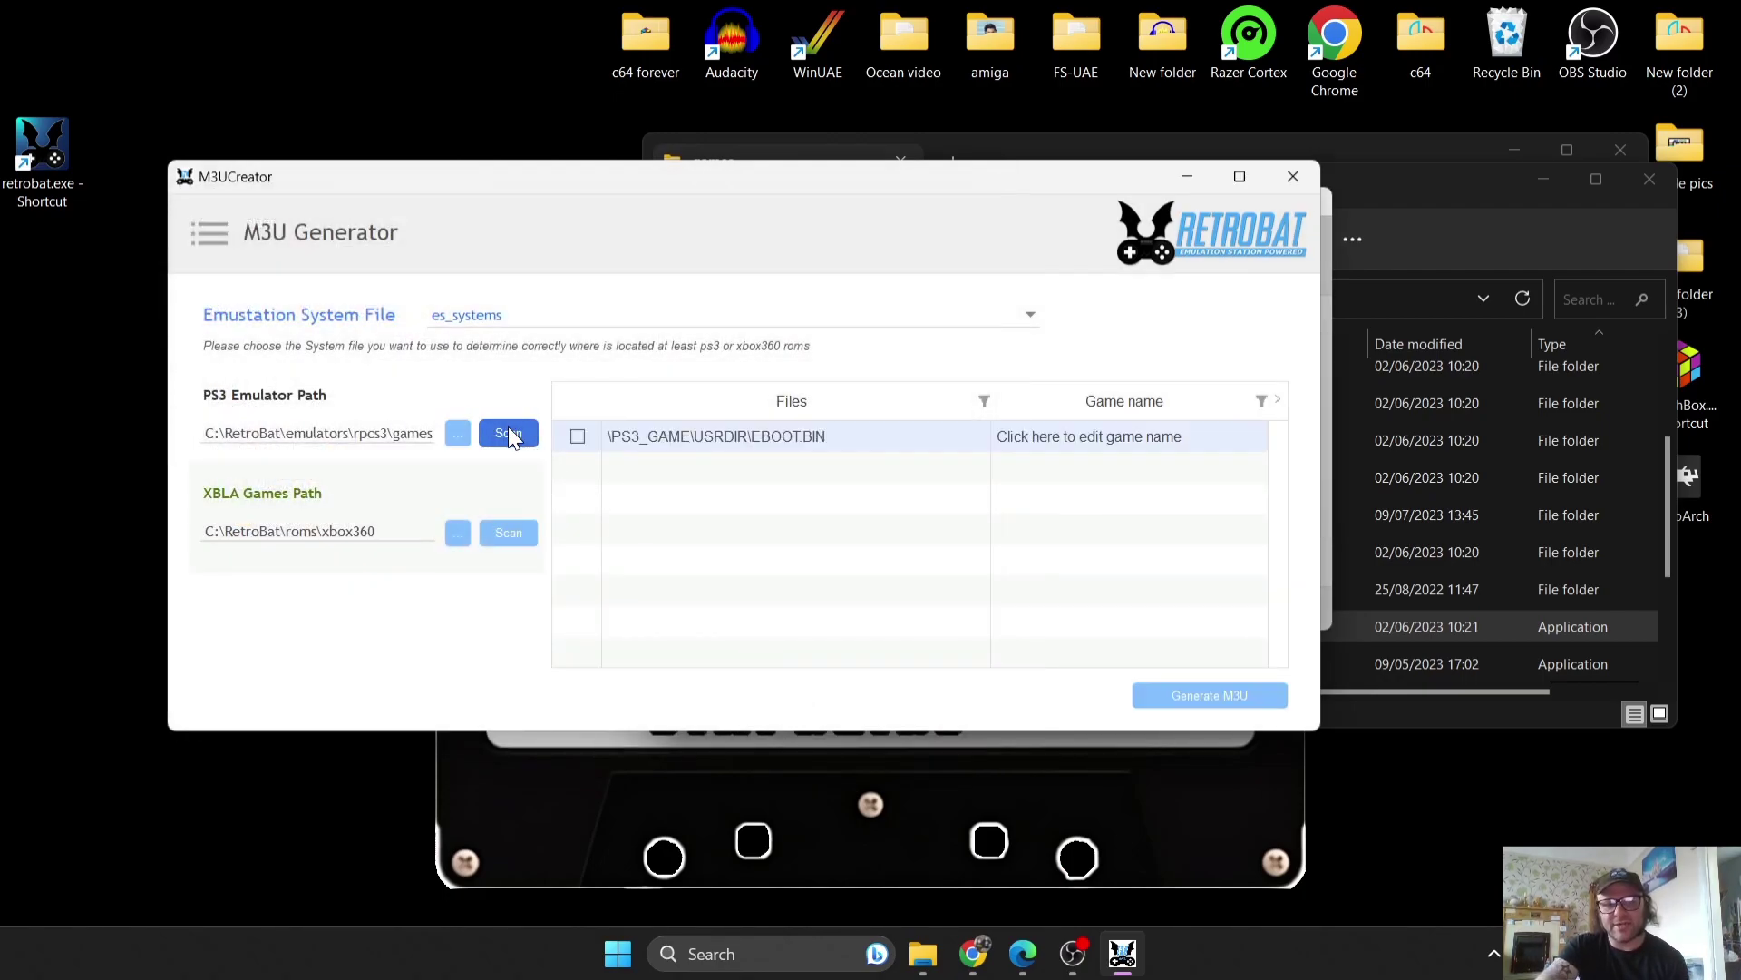
click(1112, 435)
click(1114, 436)
triple_click(1114, 437)
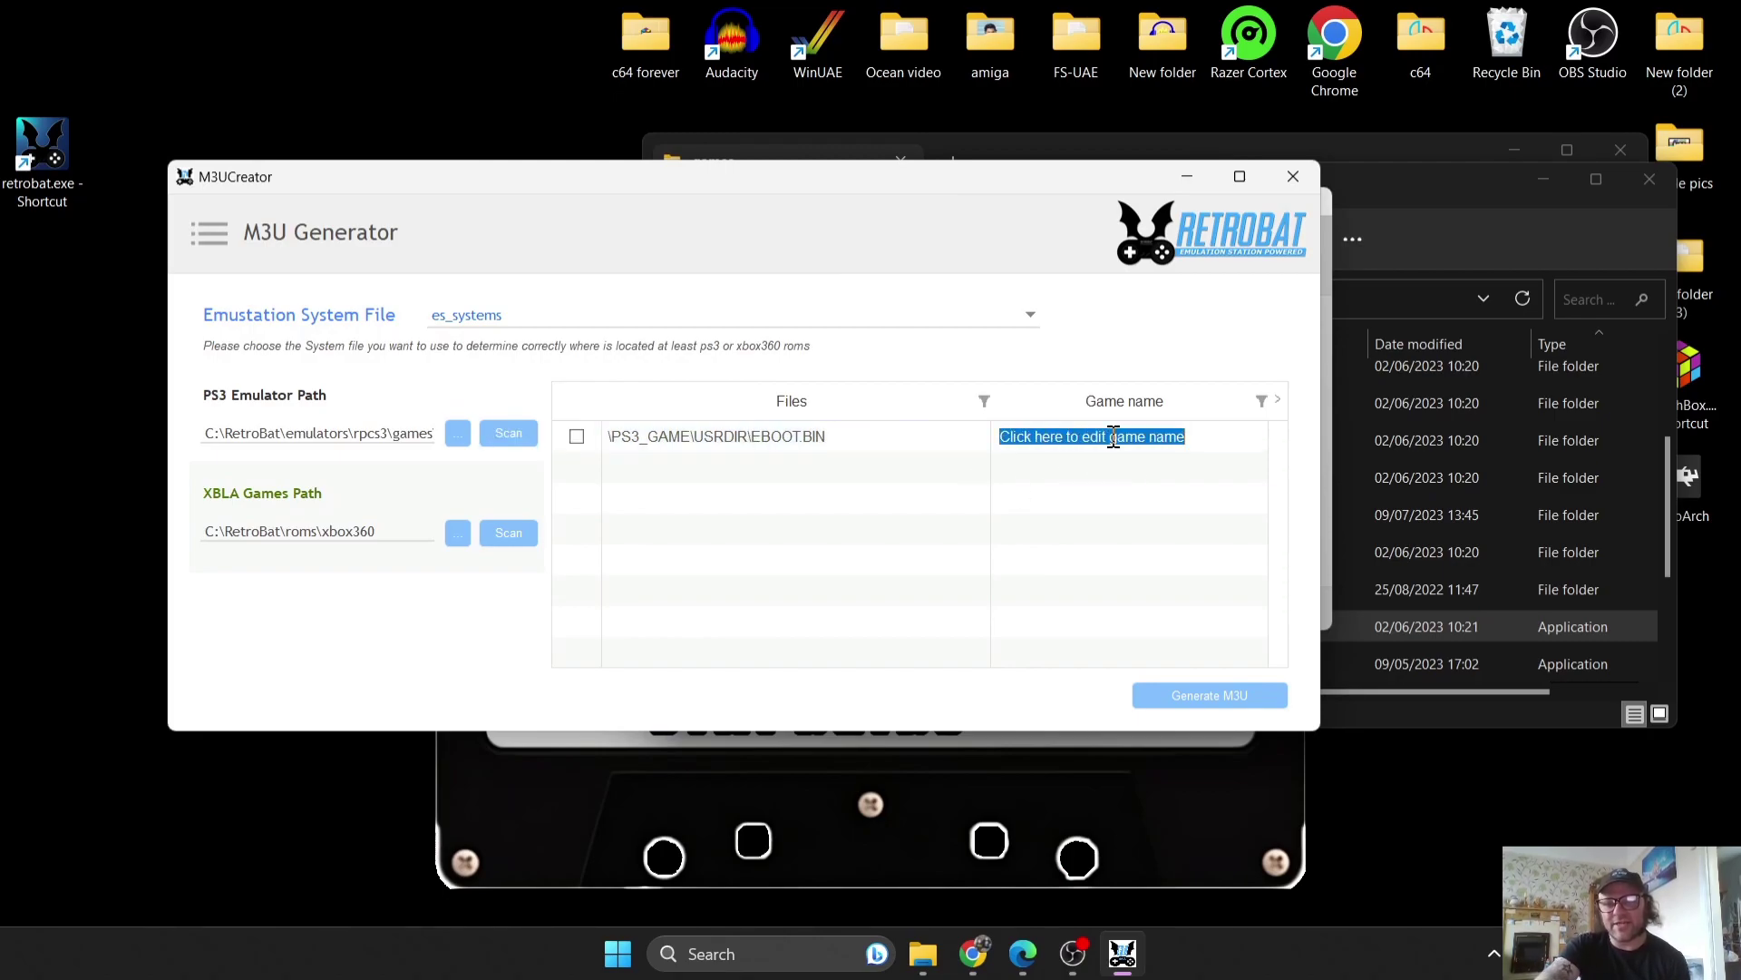
text(007 )
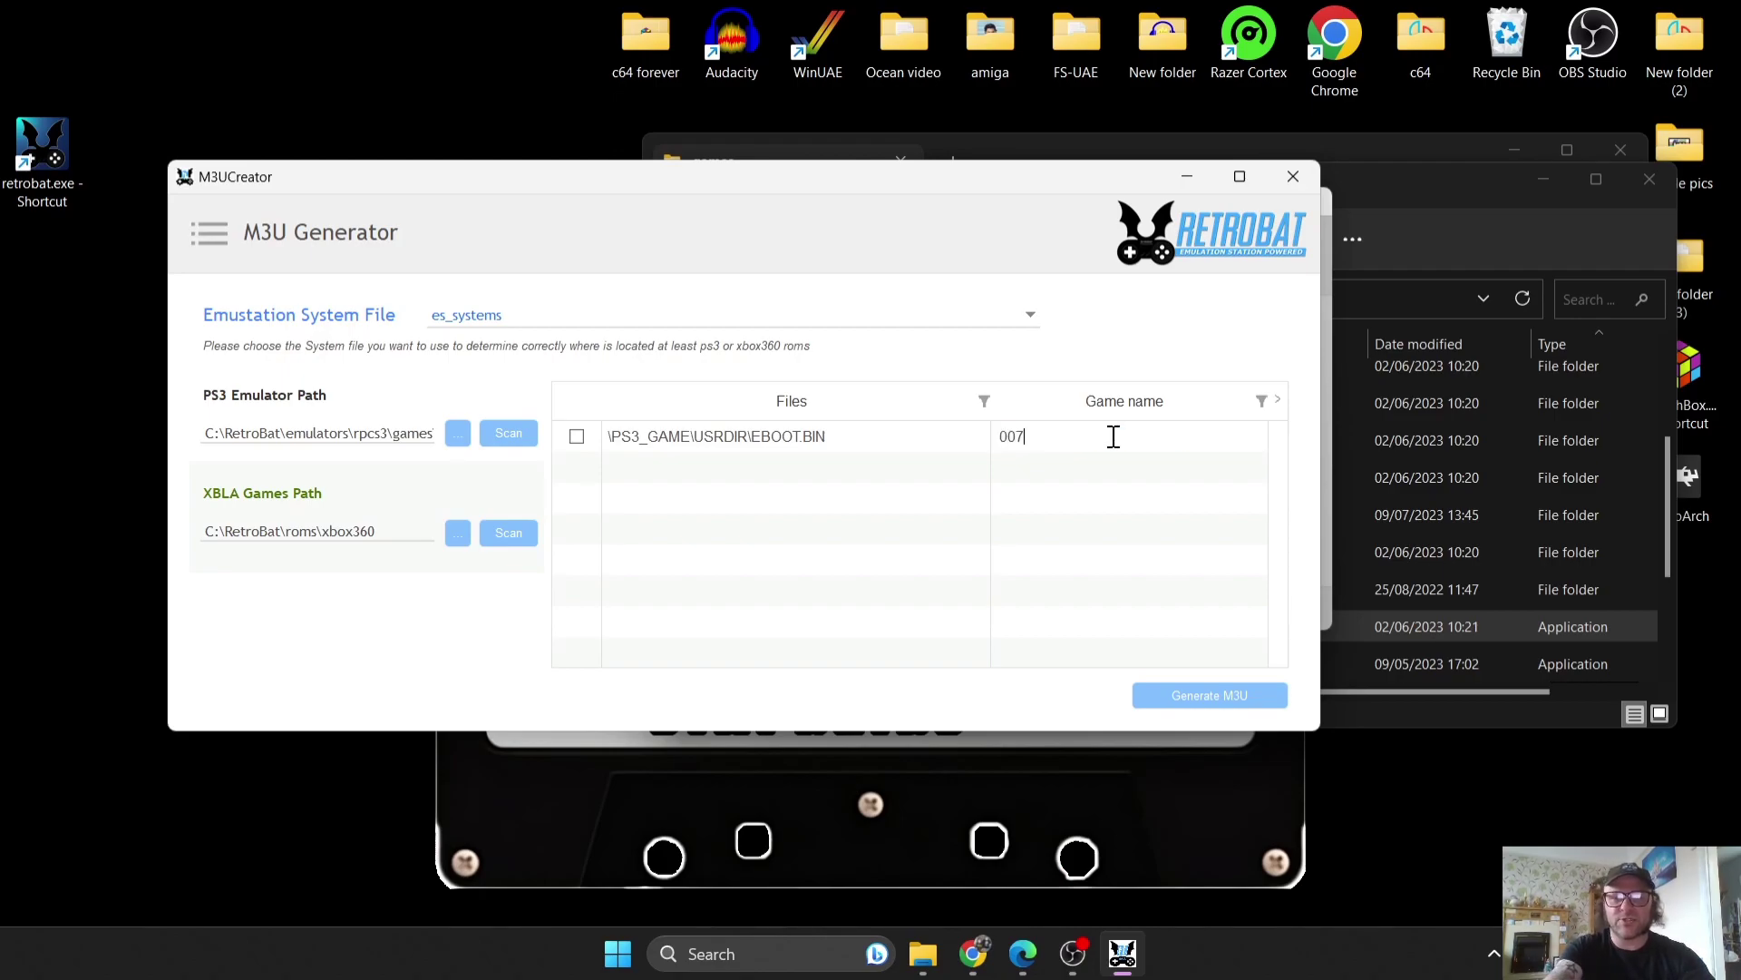
text(legends)
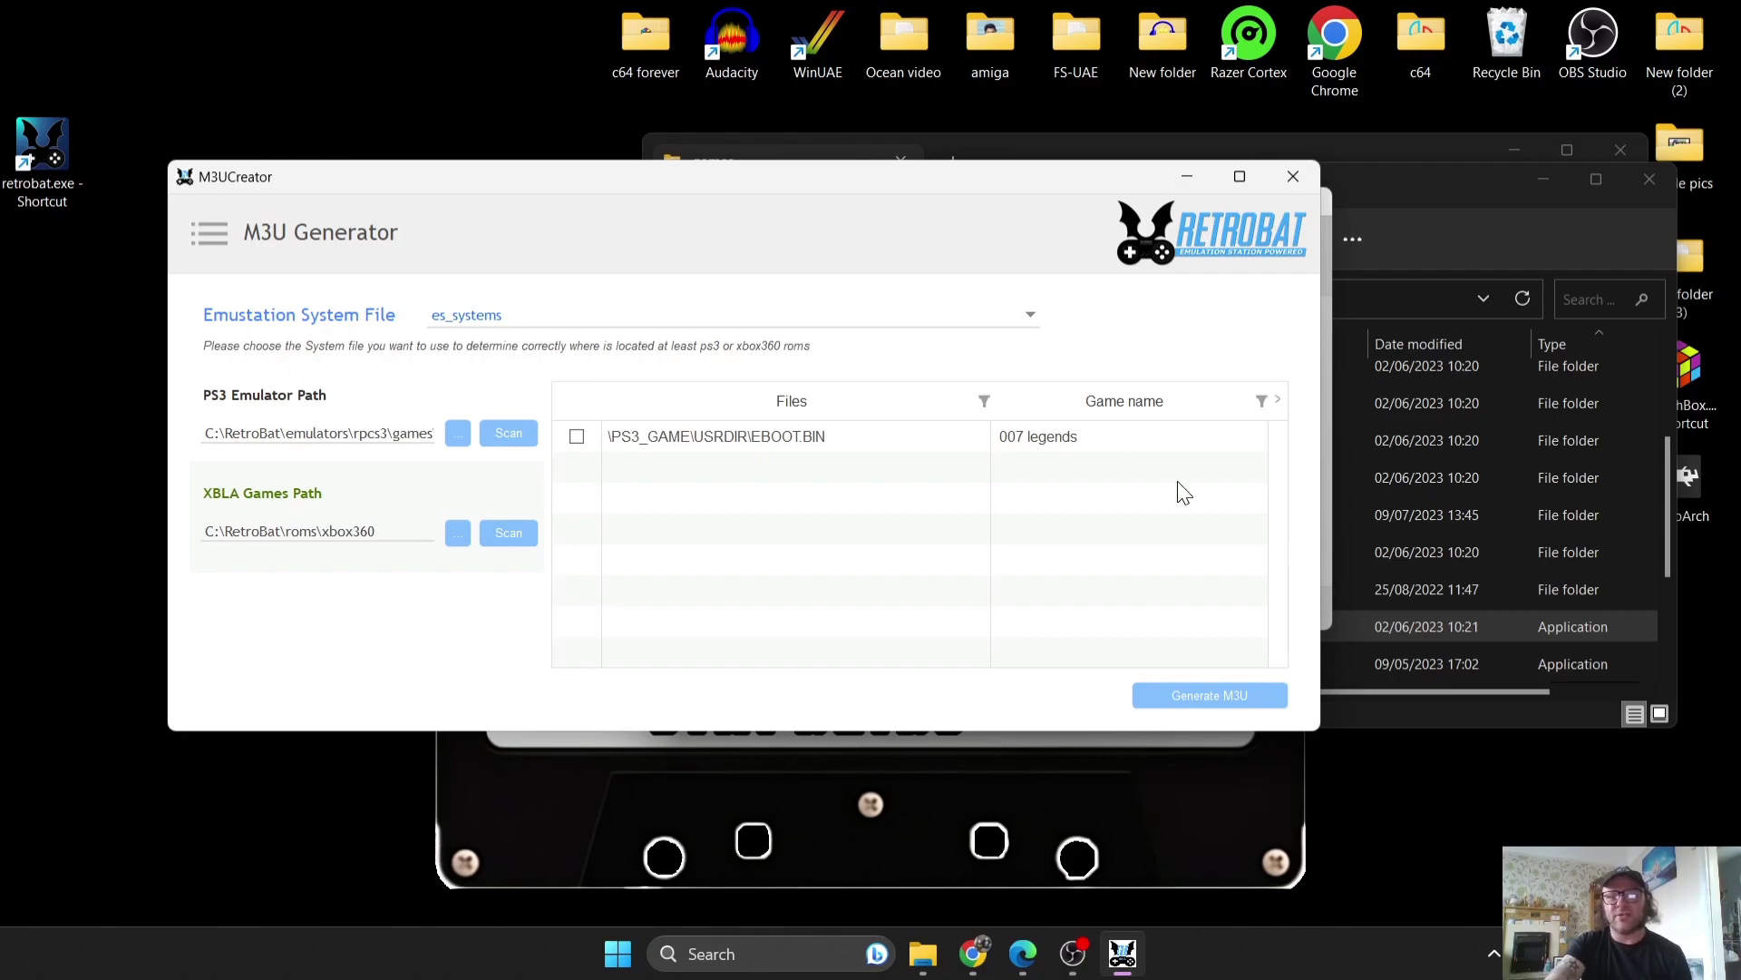
click(1229, 697)
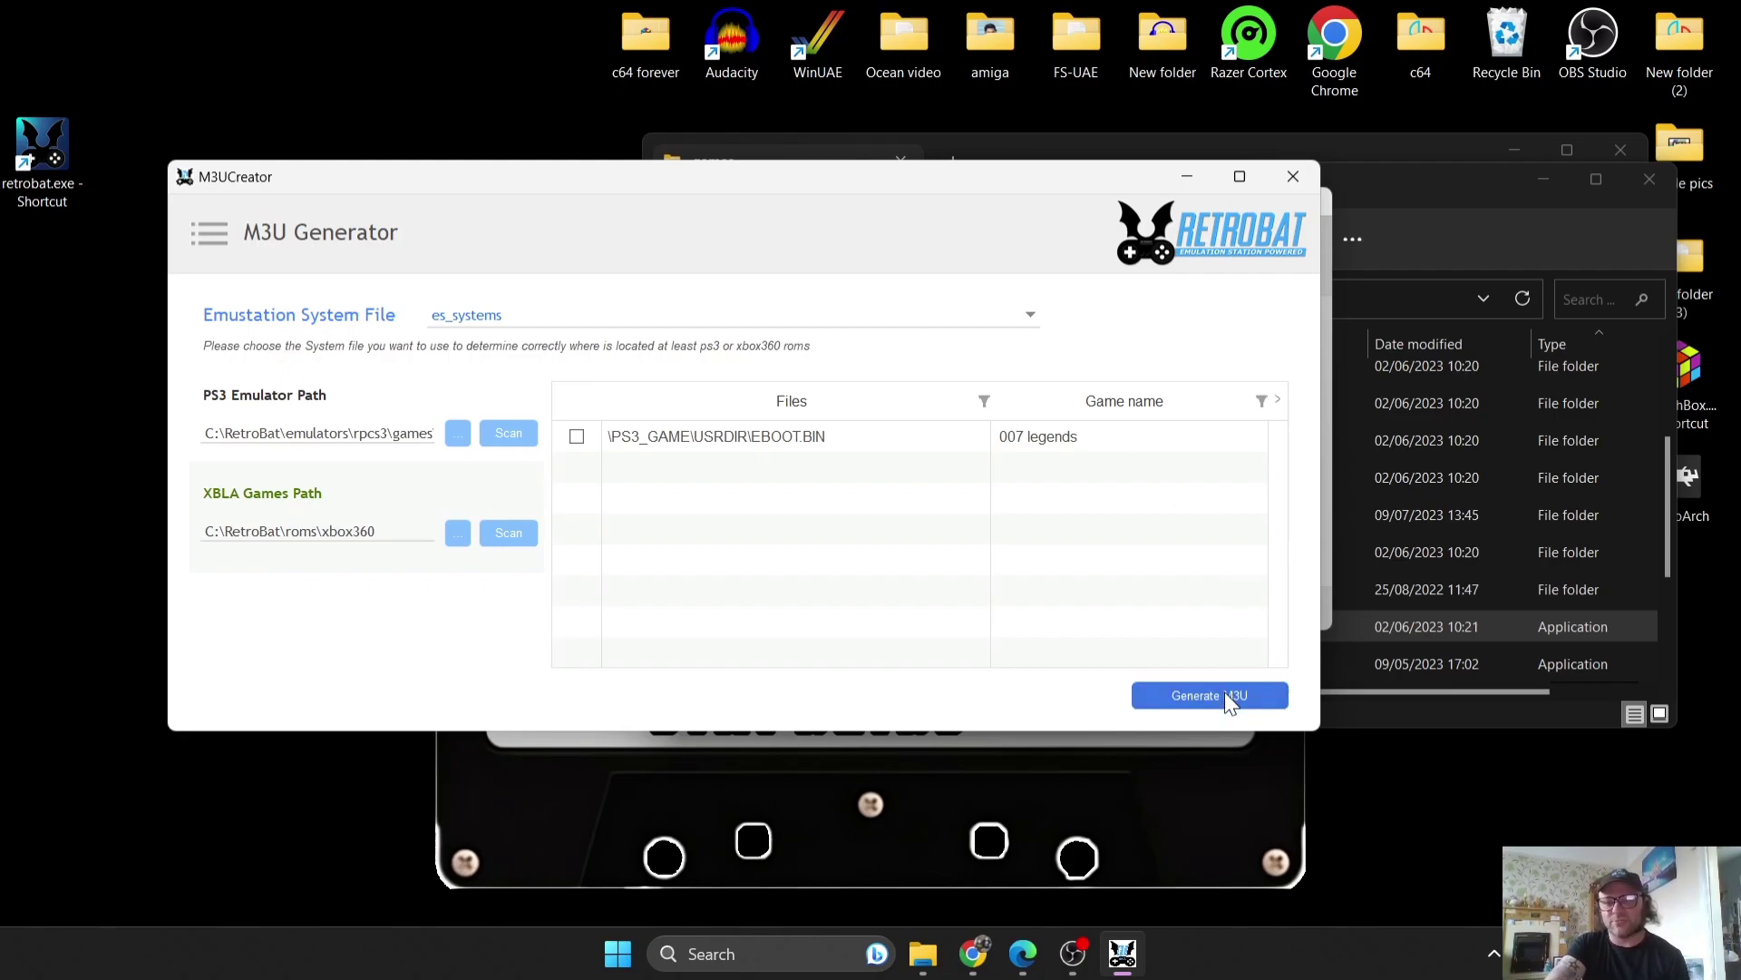
click(1400, 138)
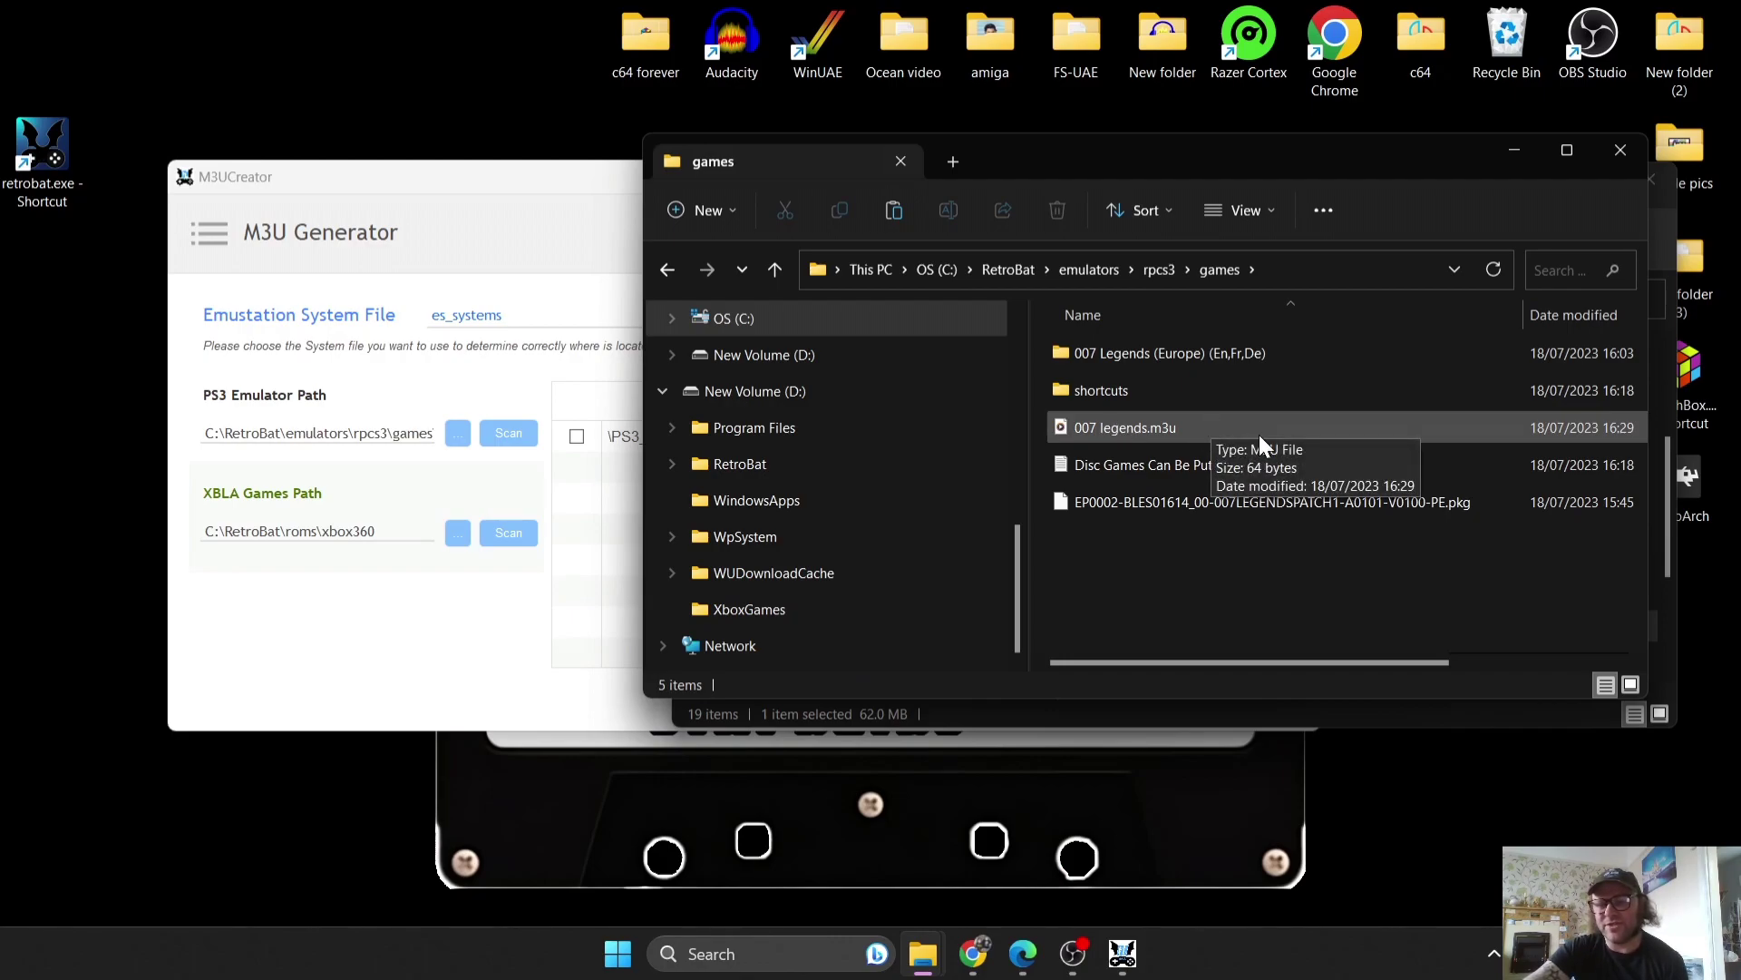
- Launch RetroBat from its desktop shortcut and start 007 Legends from the PlayStation 3 system's game list
double_click(56, 158)
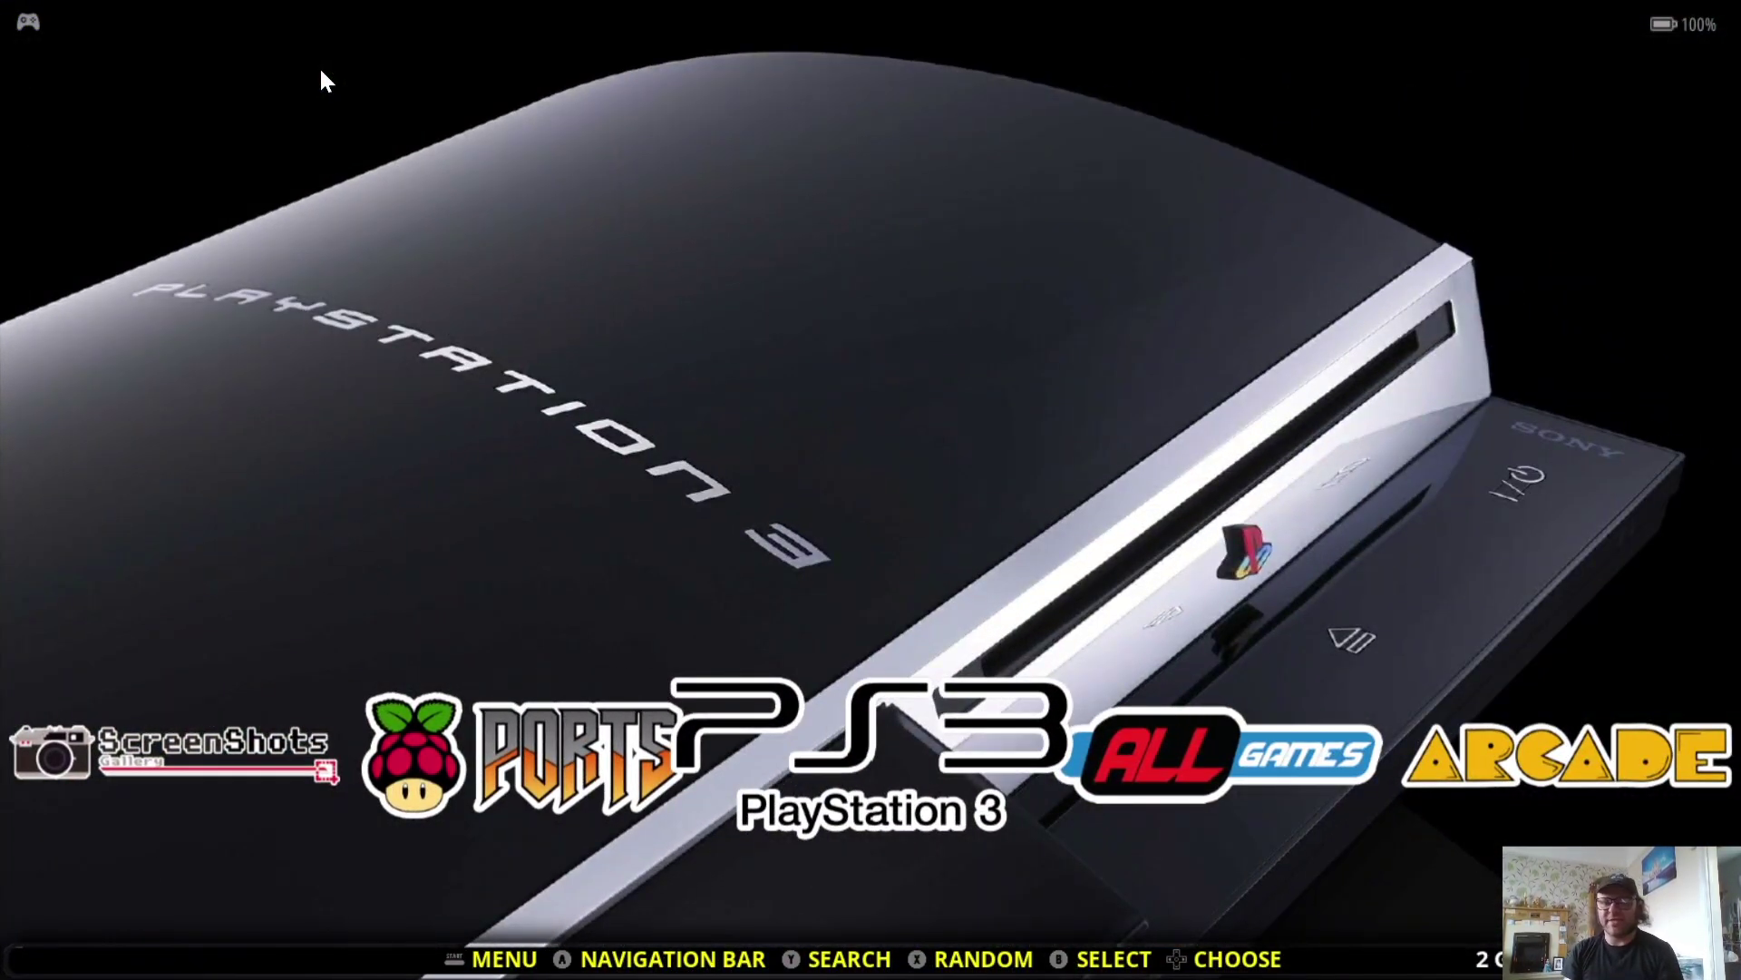
key(Return)
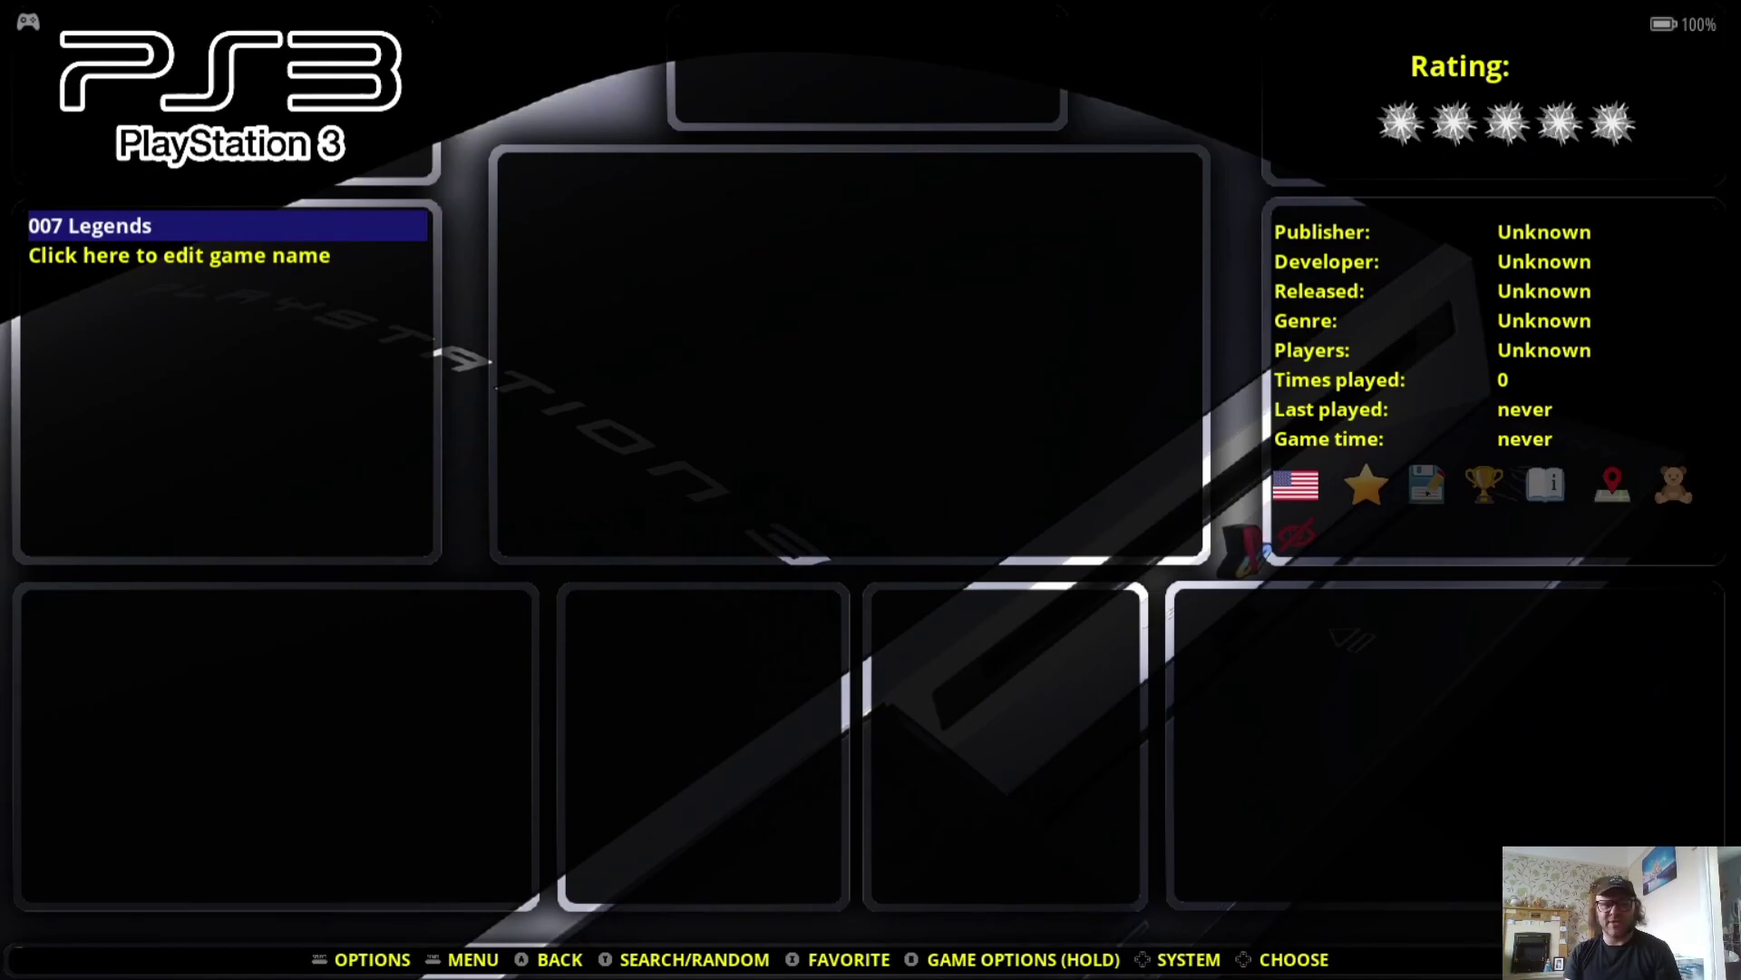
key(Return)
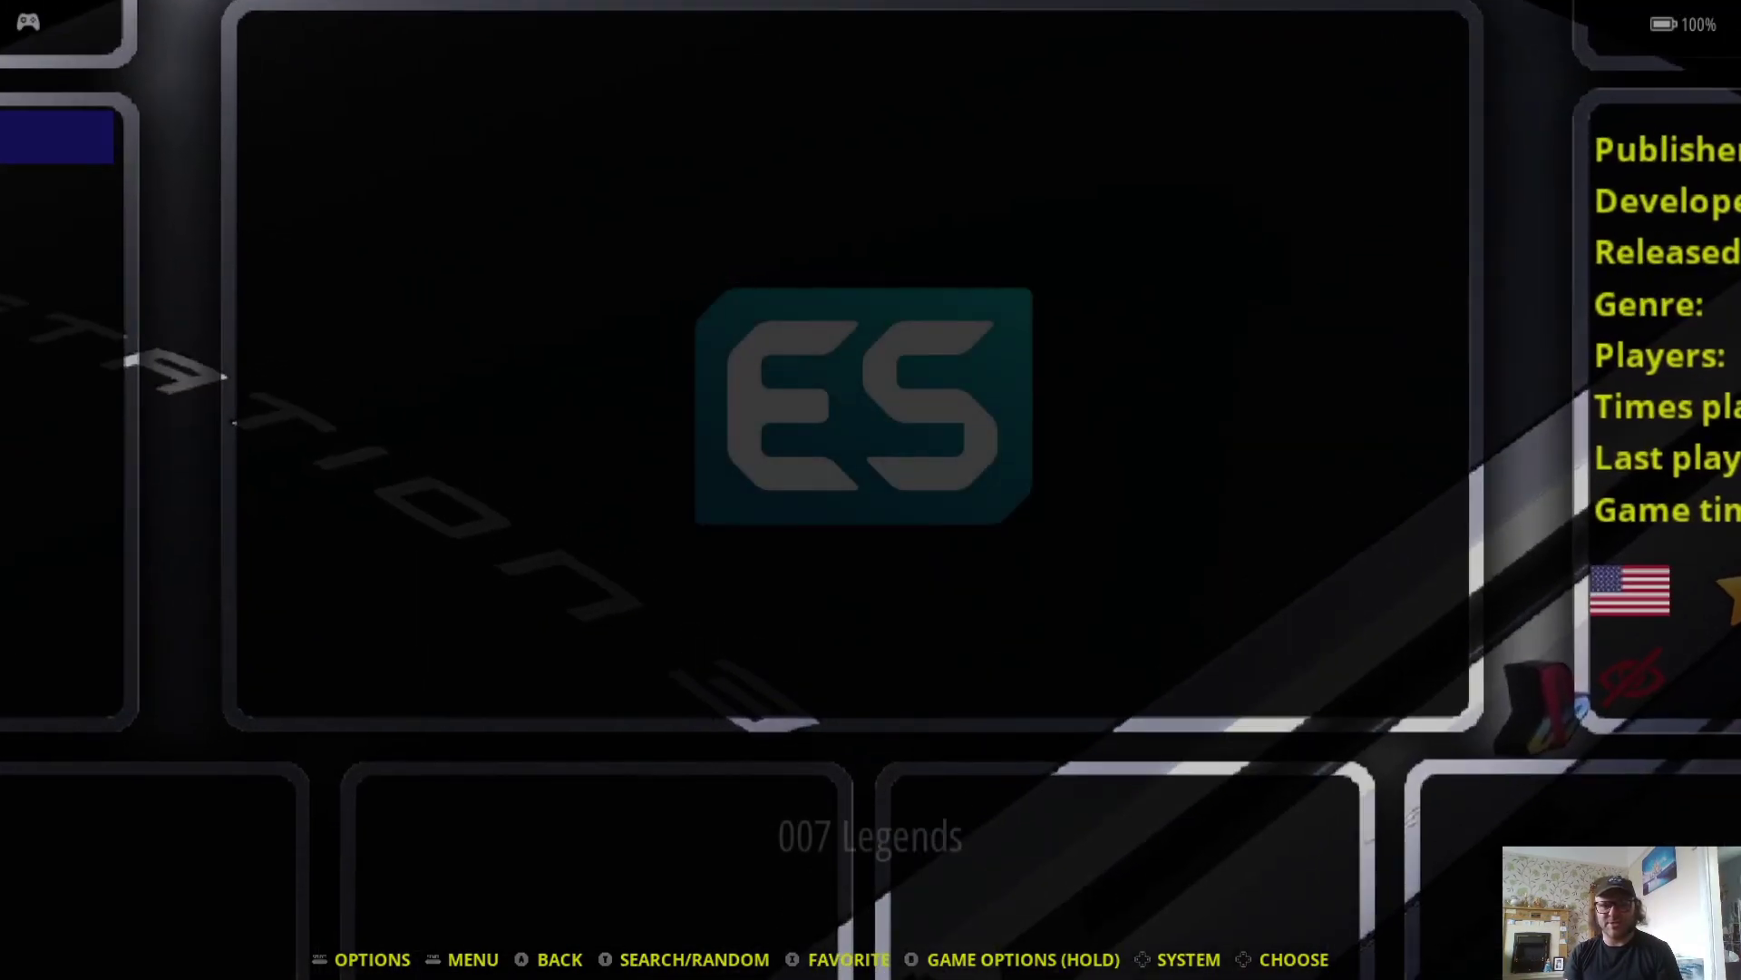